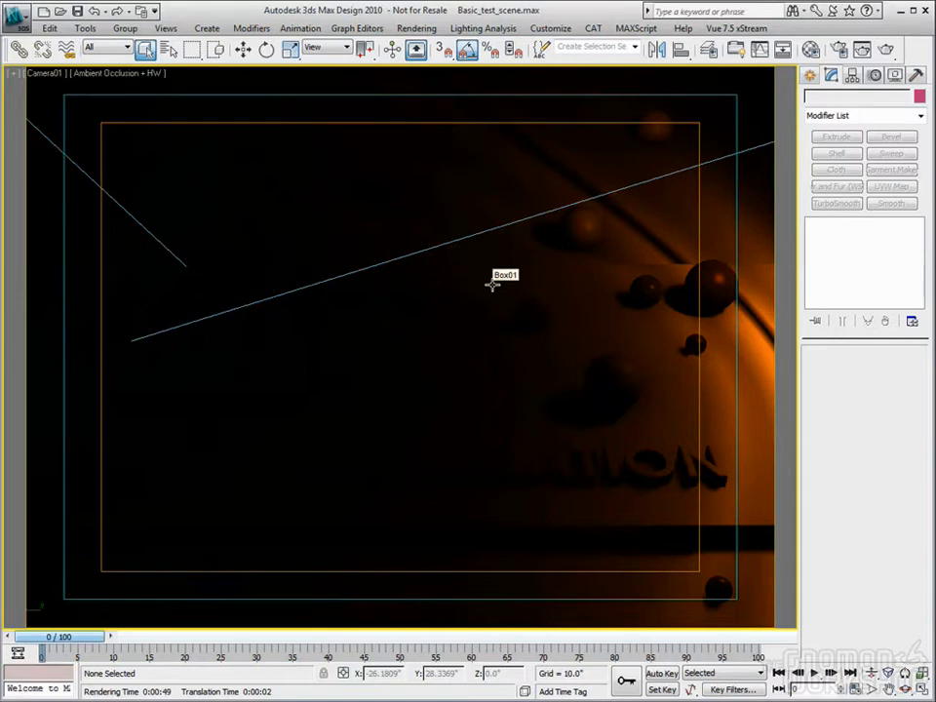
Review the exposure control types available in the environment settings, leaving no exposure control assigned
click(416, 29)
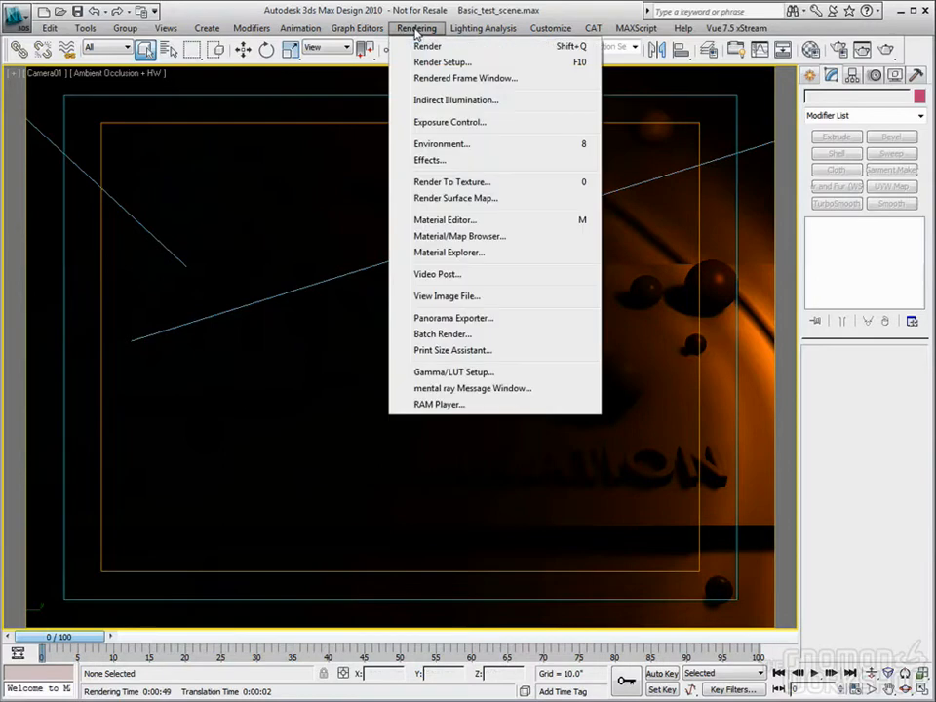
click(437, 123)
drag(778, 90, 709, 91)
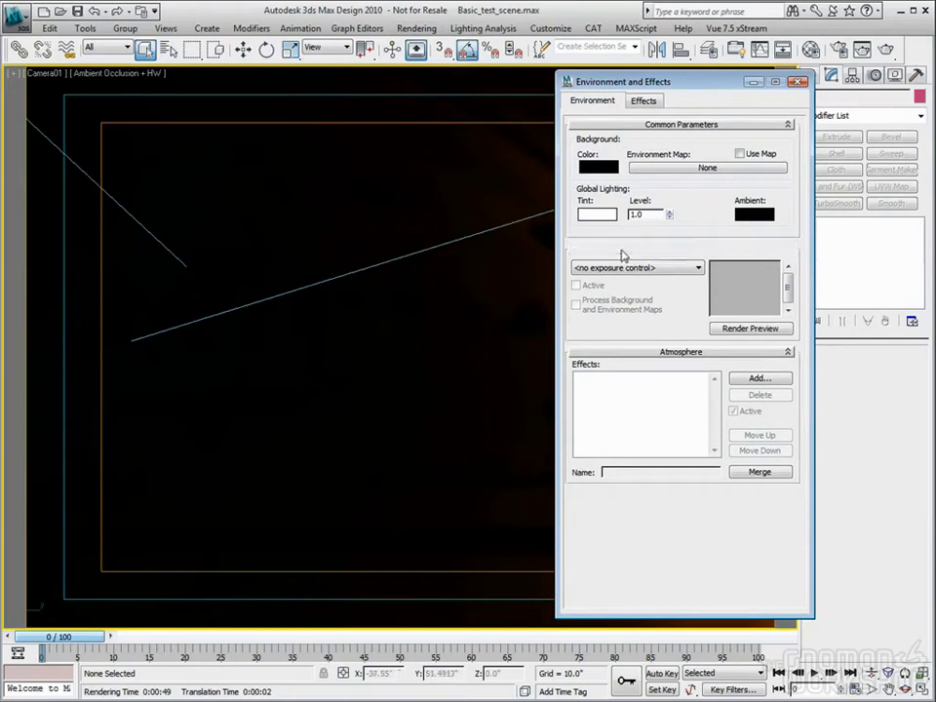
click(695, 268)
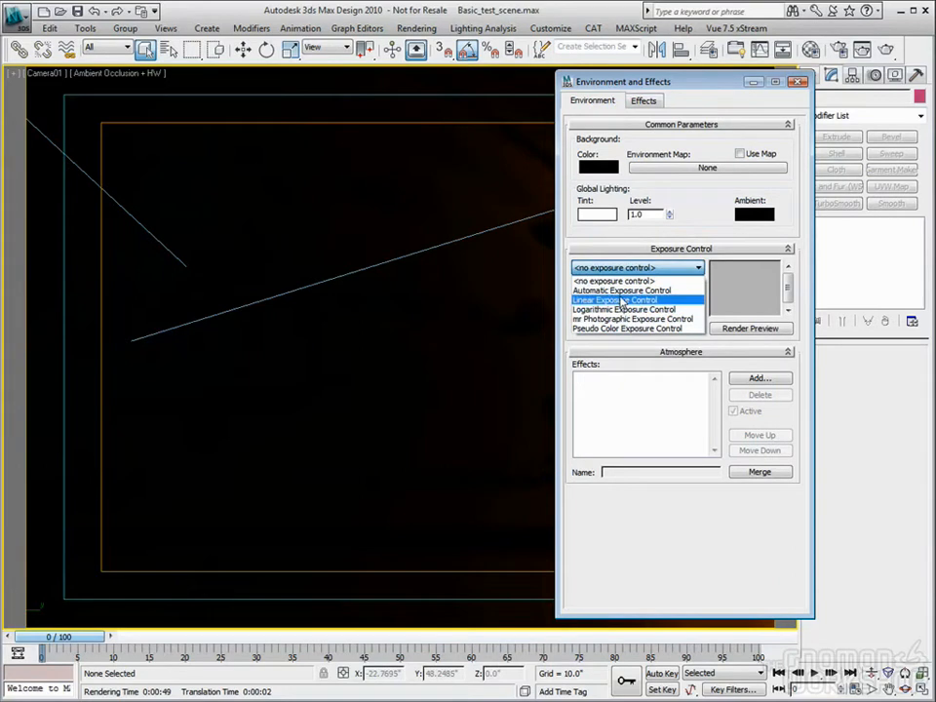
click(620, 335)
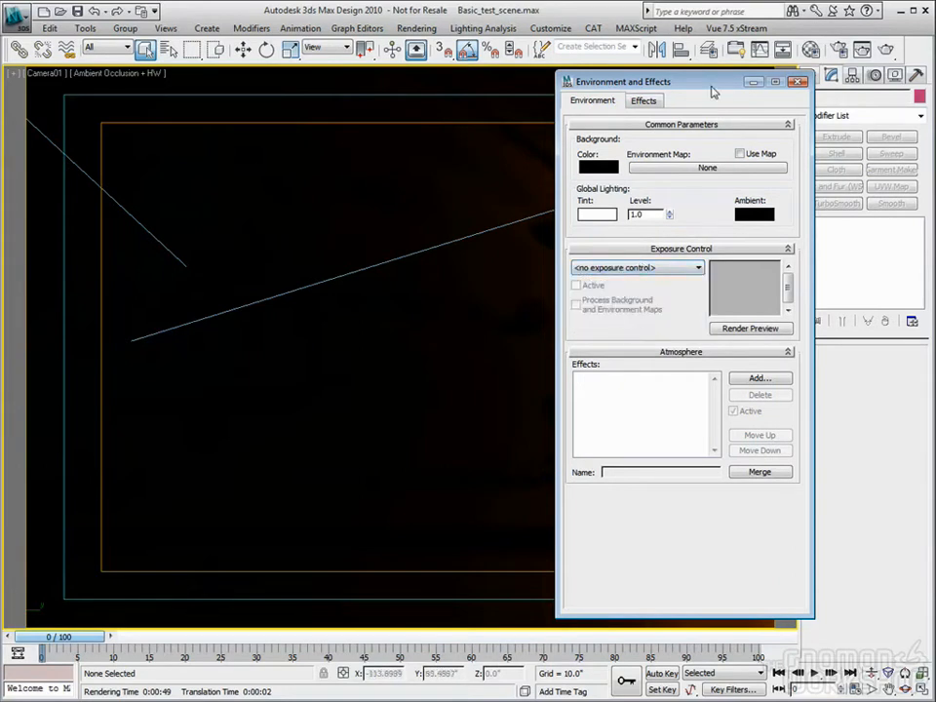
click(798, 82)
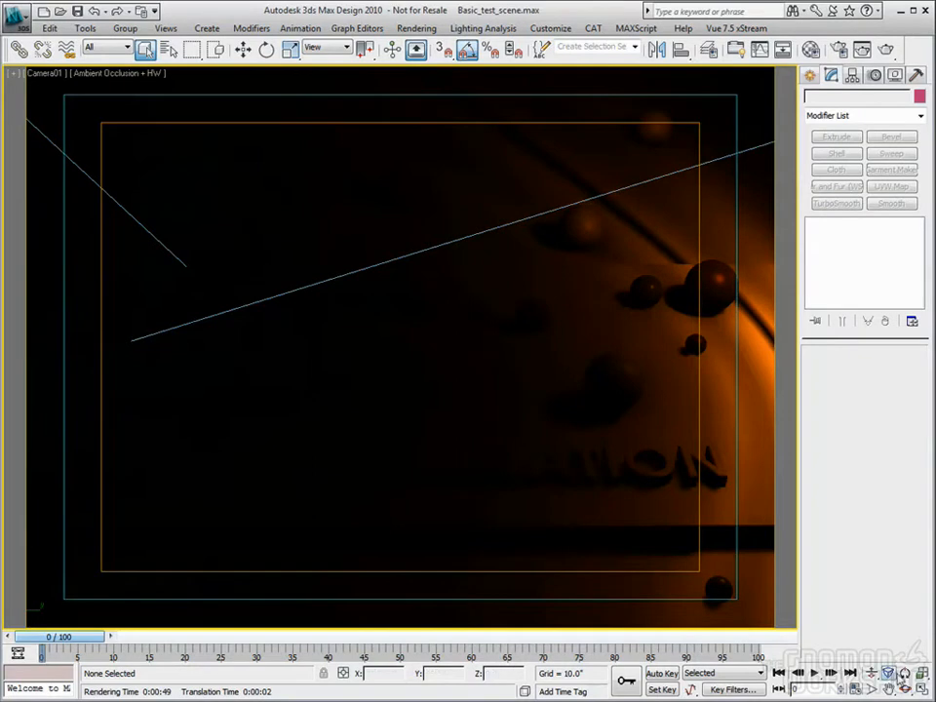
Show all four viewports and examine the distribution, color and intensity parameters of the two target photometric lights
click(921, 689)
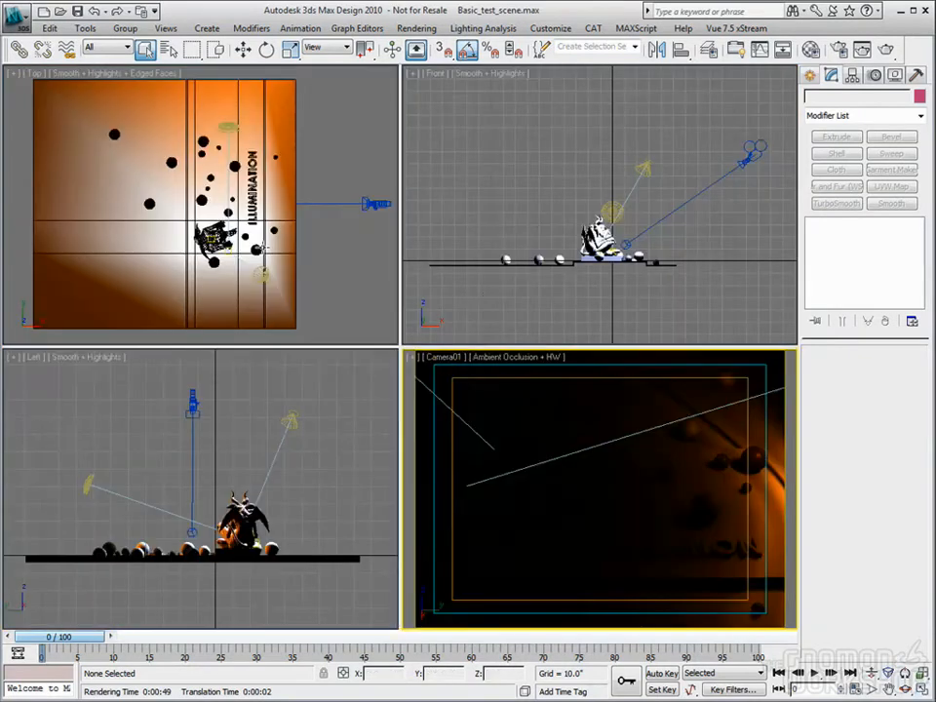
click(291, 421)
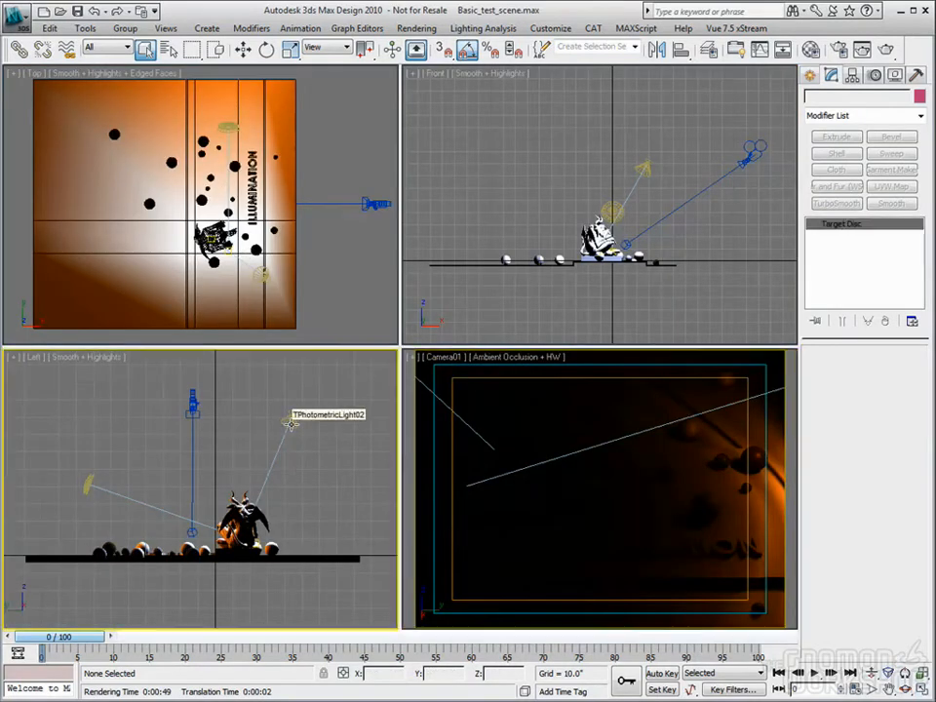
click(290, 421)
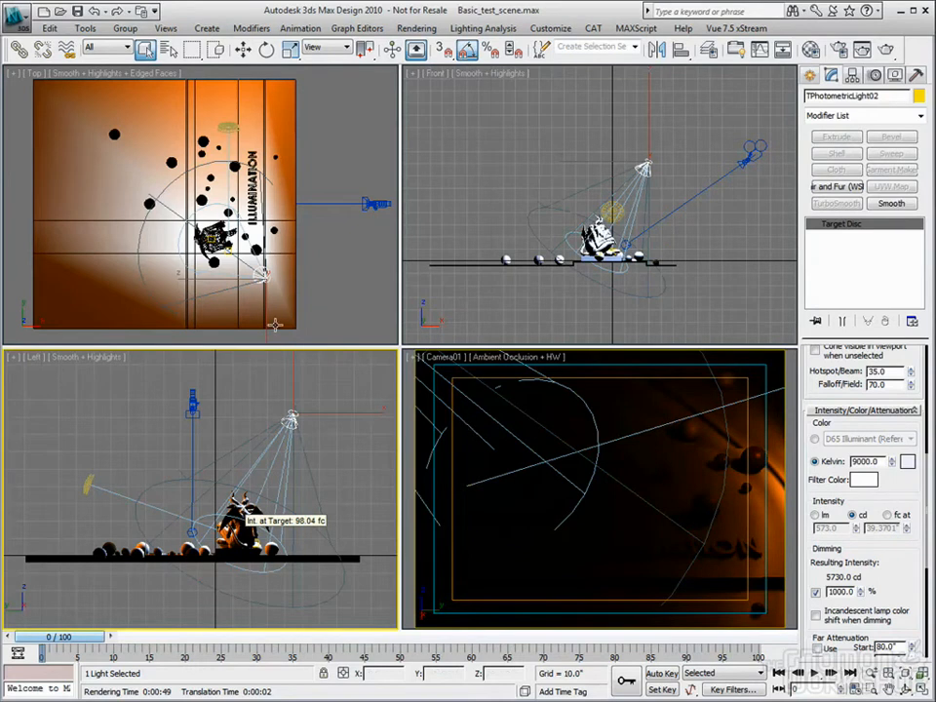
click(88, 482)
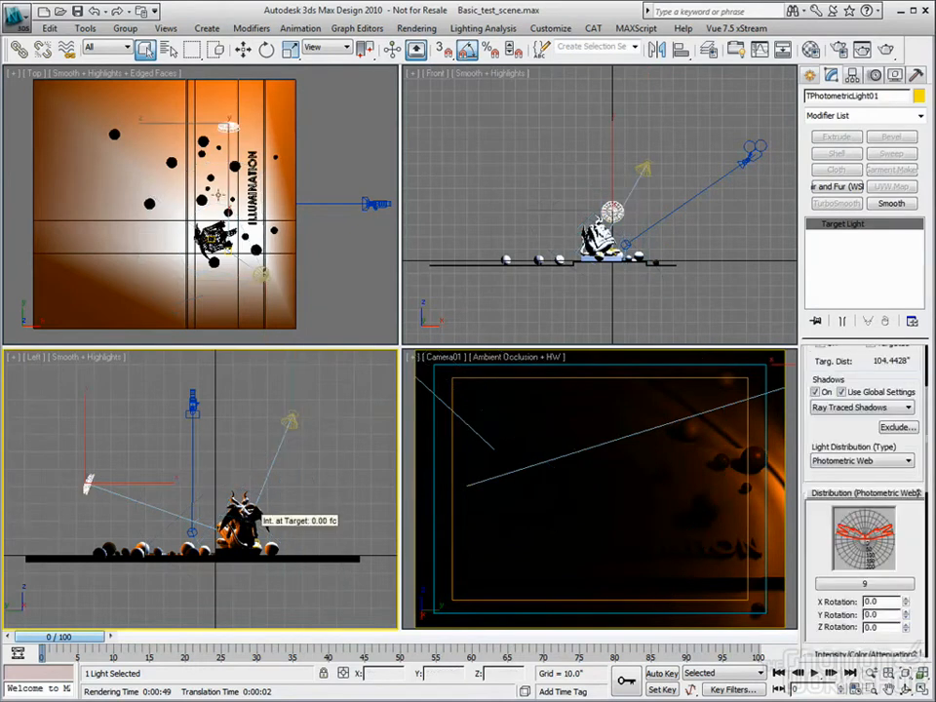
scroll(901, 553, up, 1)
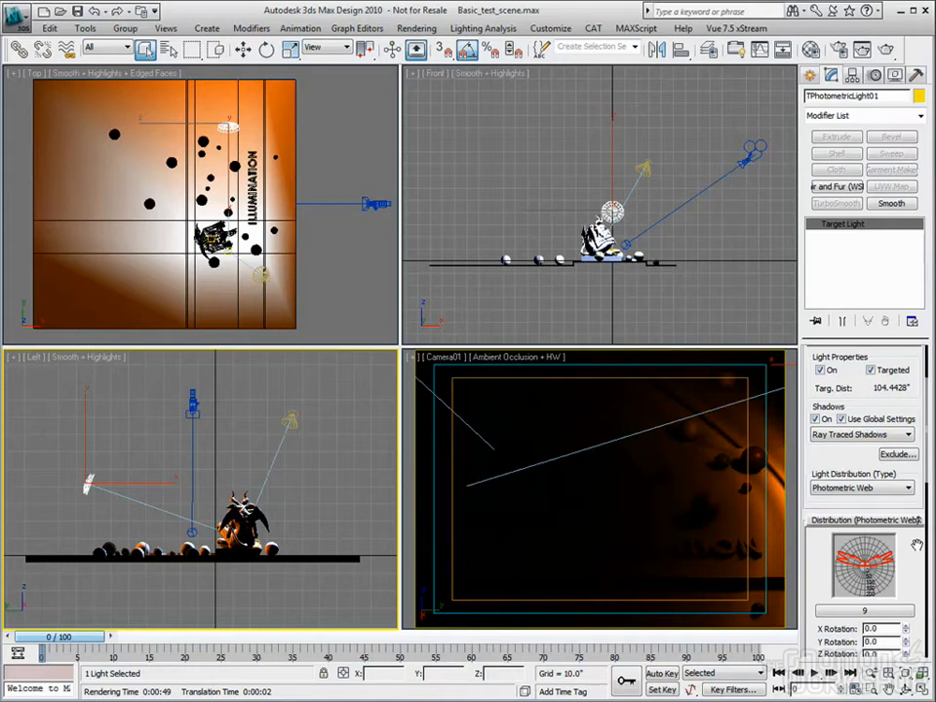
scroll(916, 543, down, 5)
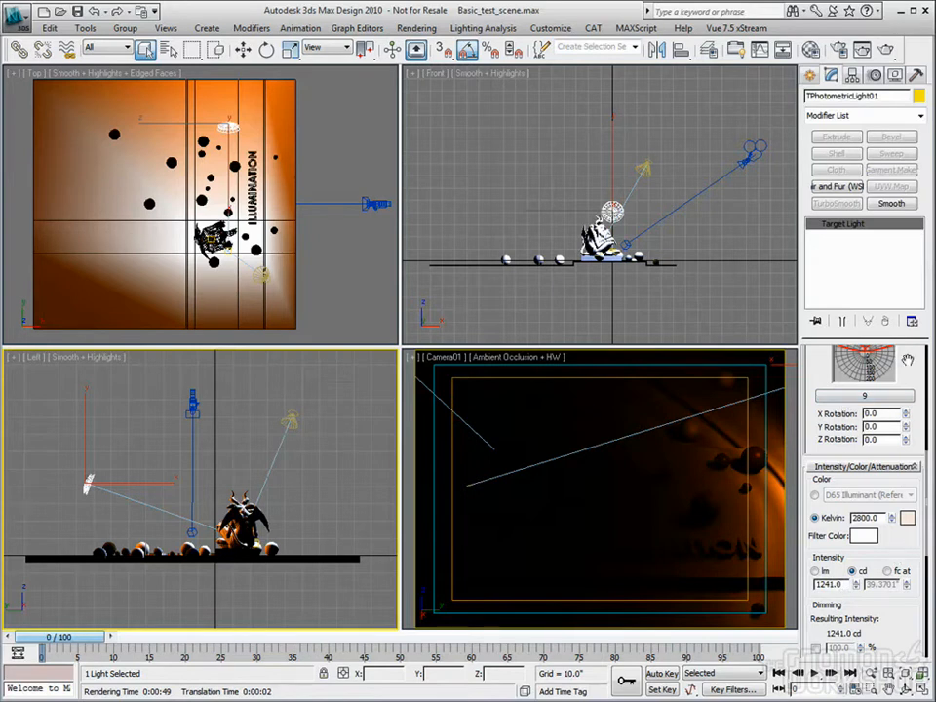
drag(909, 360, 887, 470)
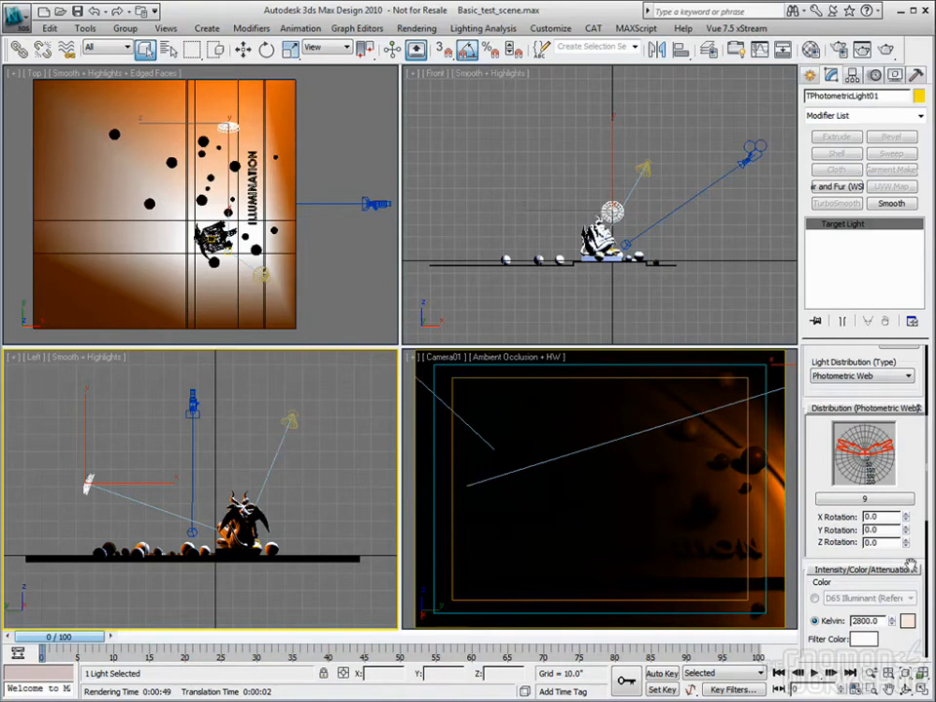
drag(917, 449, 917, 356)
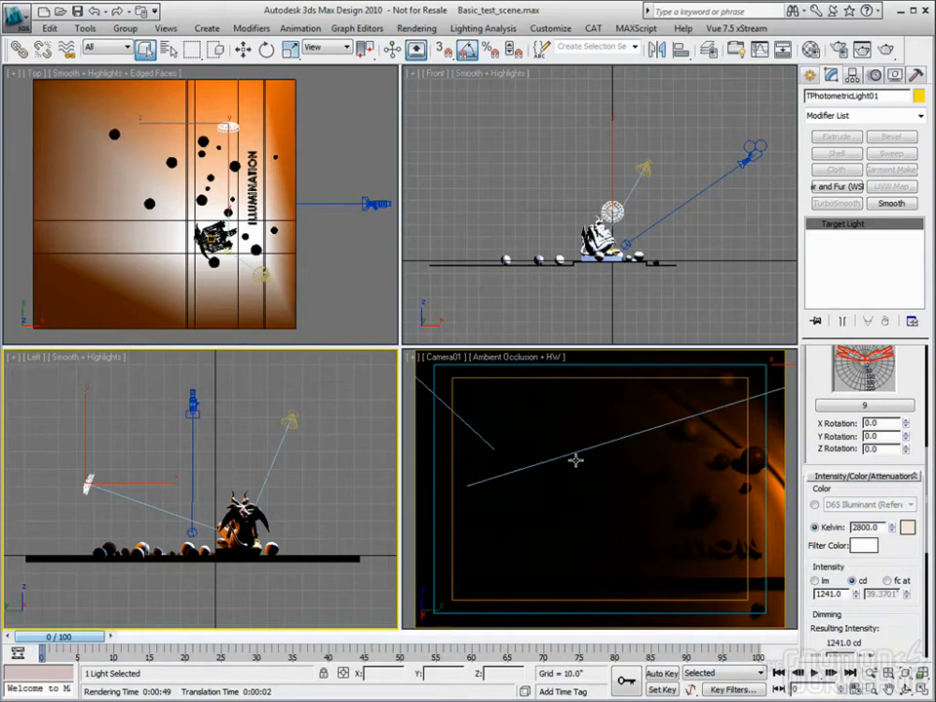
Maximize the Camera01 viewport and check which exposure control is assigned in the environment settings
right_click(486, 391)
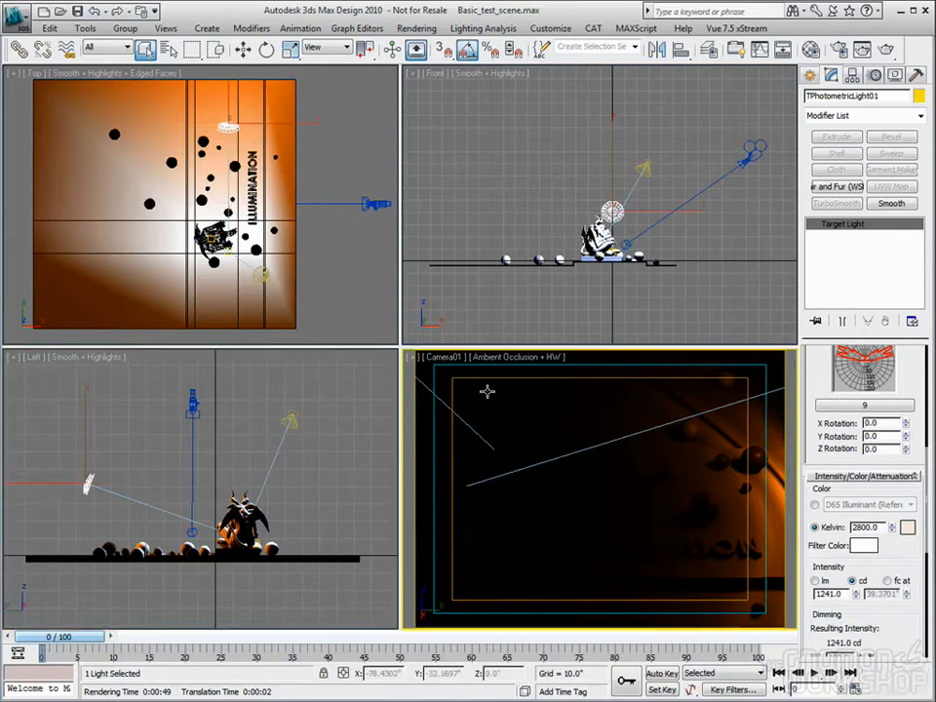
click(922, 688)
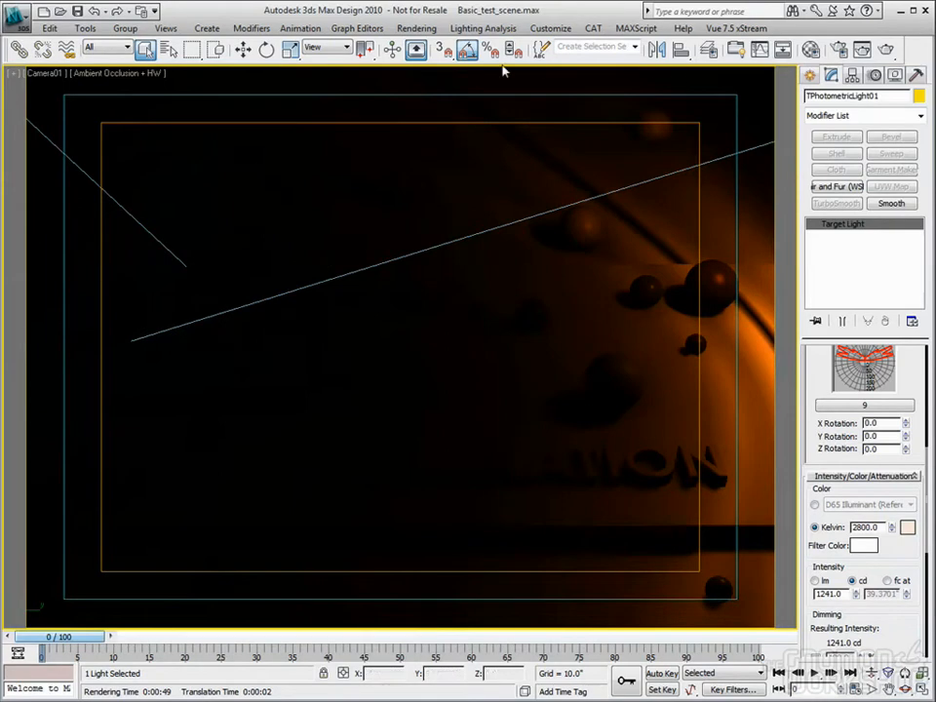
click(416, 27)
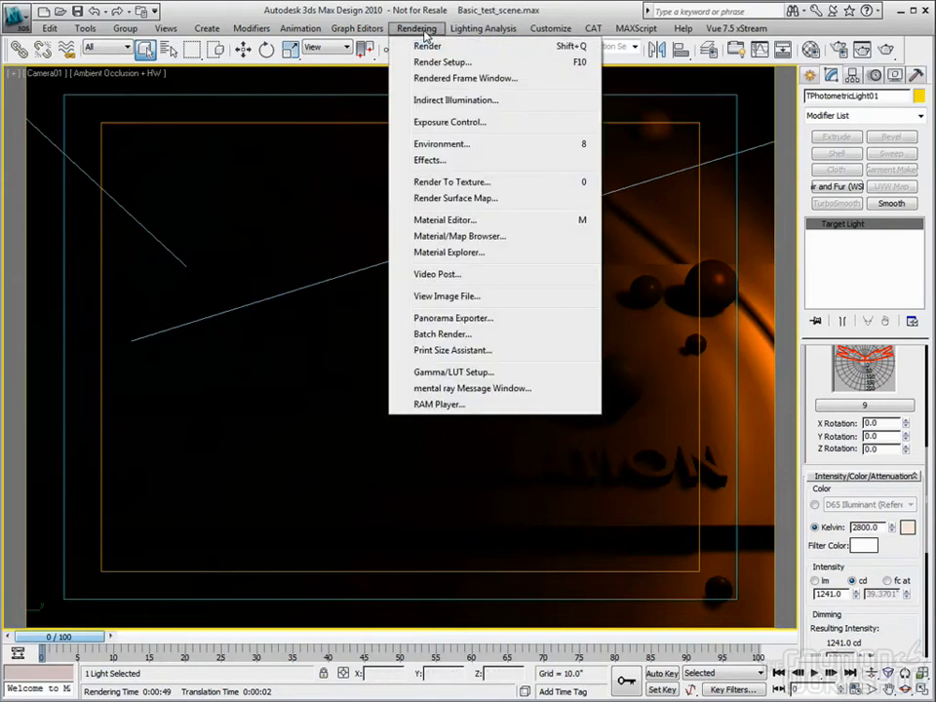
click(462, 122)
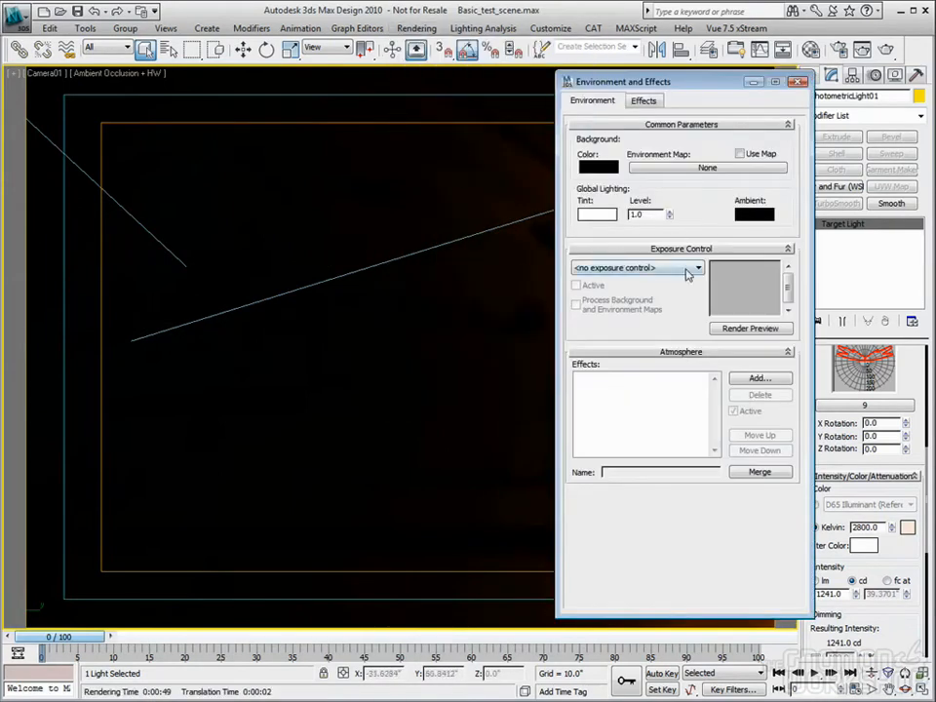
click(798, 82)
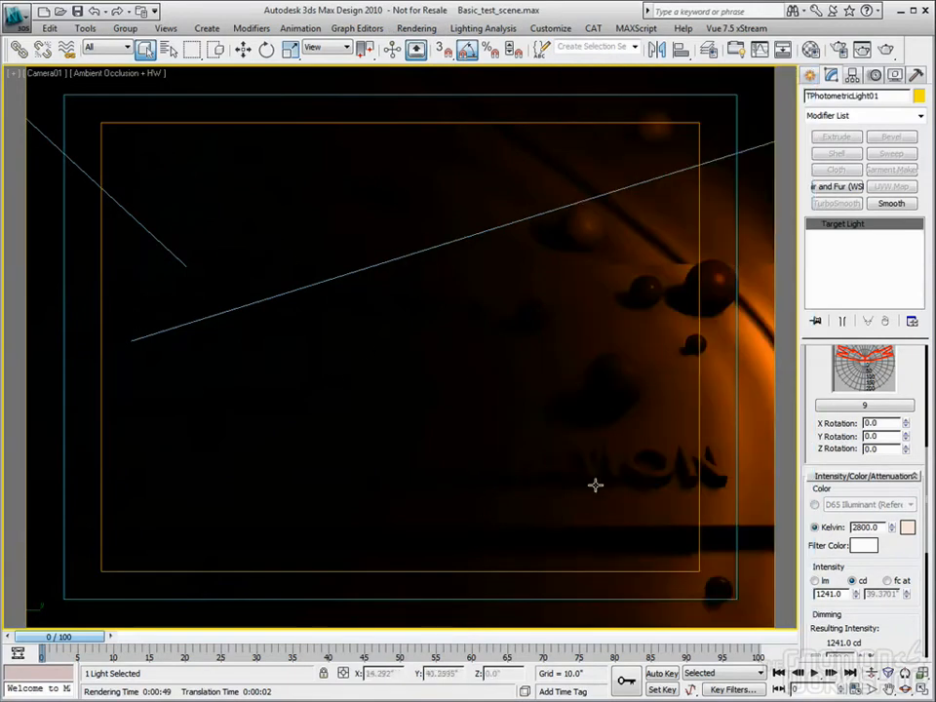
Render the Camera01 view with no exposure control, examine the image and close the rendered frame window
click(882, 54)
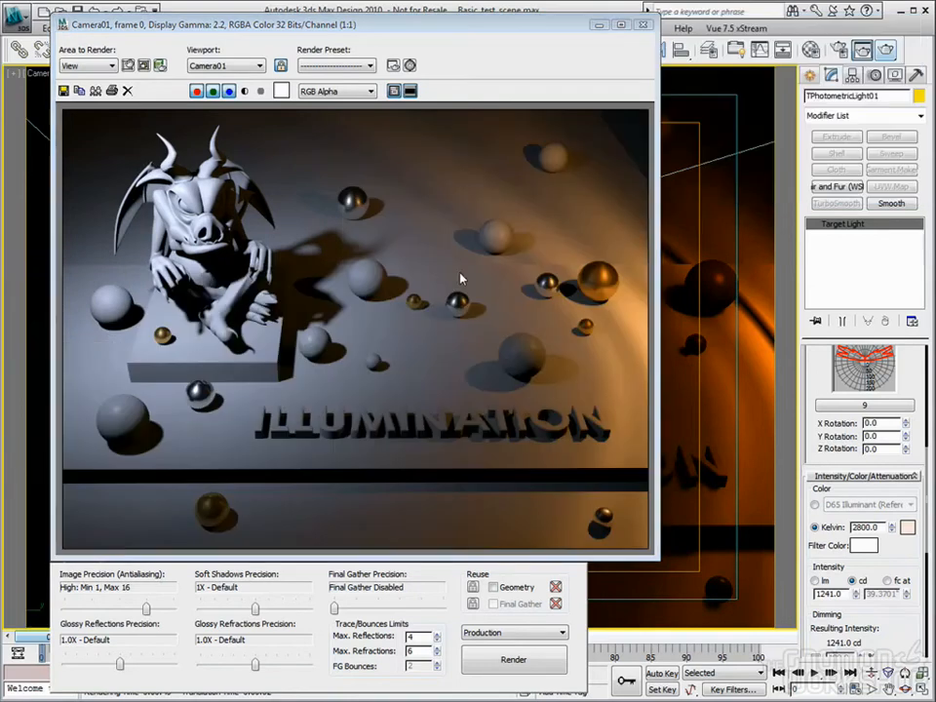
drag(283, 24, 246, 27)
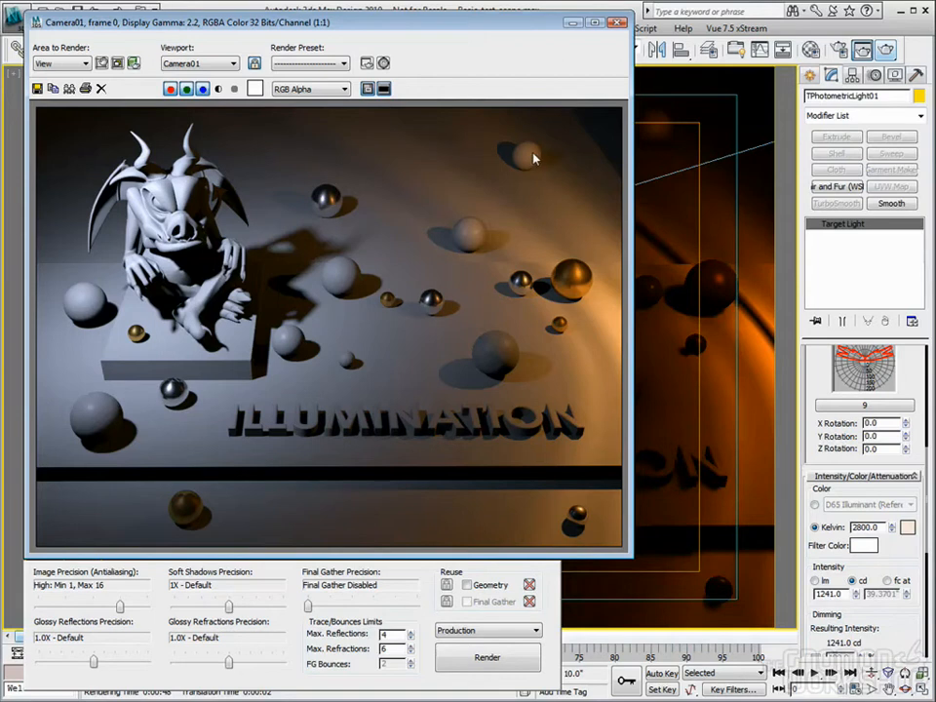
click(616, 22)
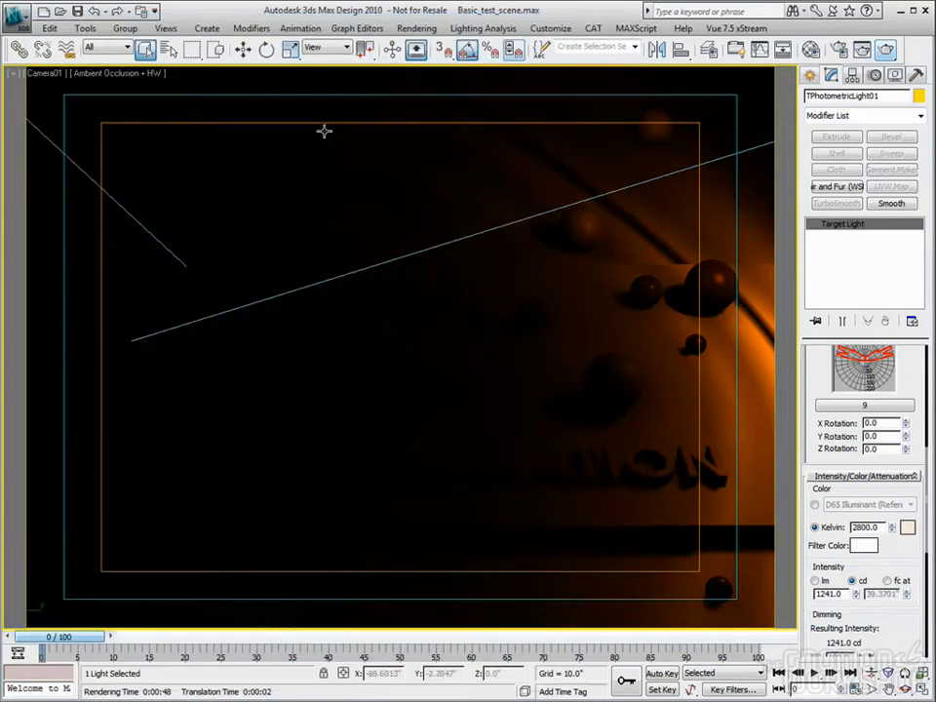
Assign mr Photographic Exposure Control to the scene and close the environment settings
click(423, 29)
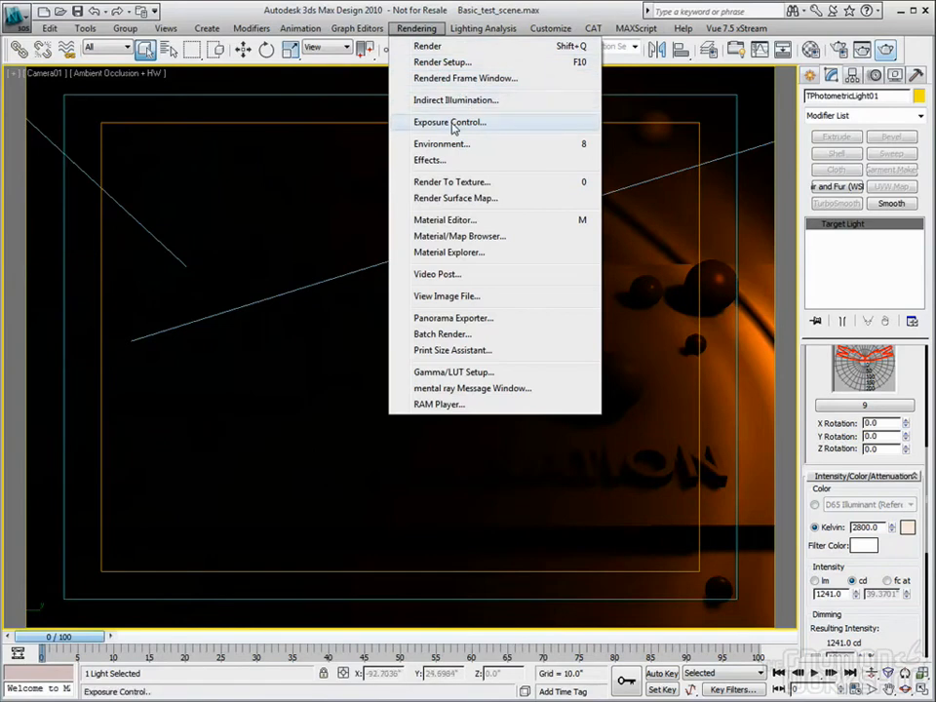
click(399, 123)
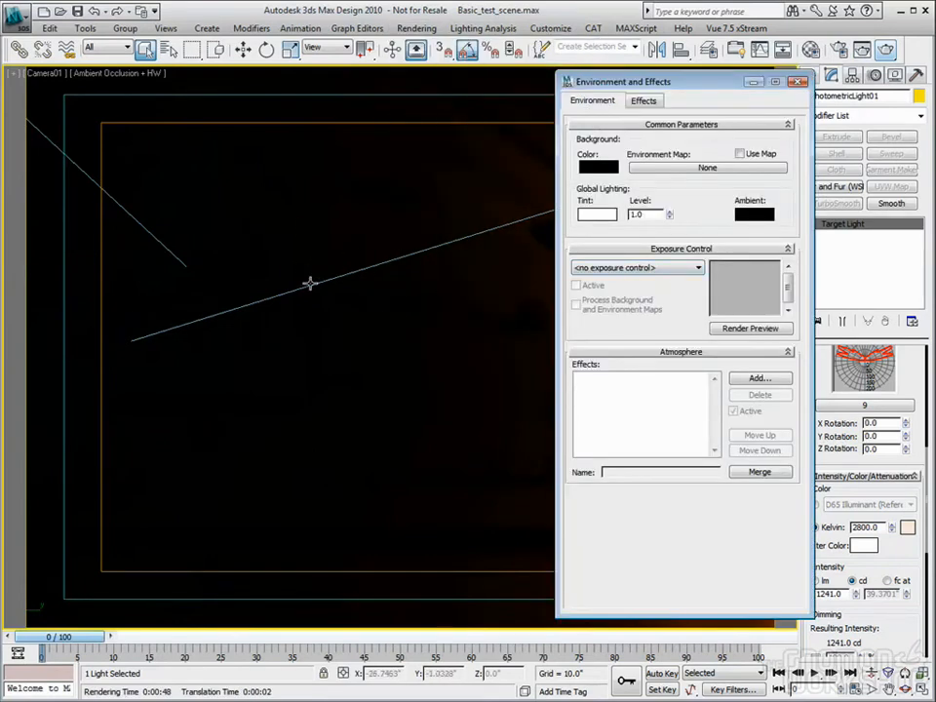
click(696, 271)
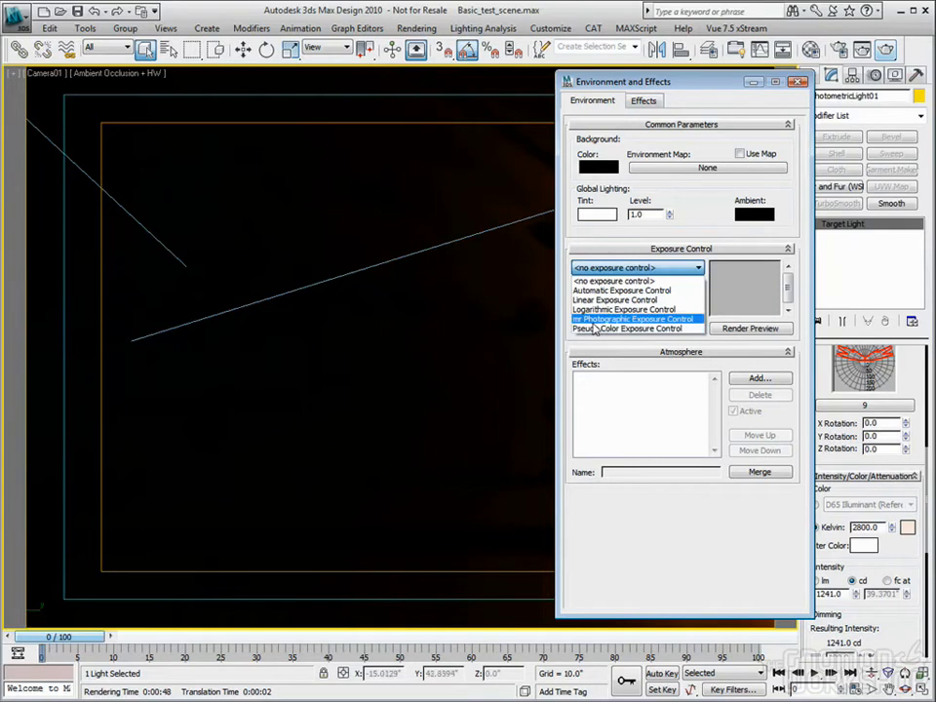
click(598, 320)
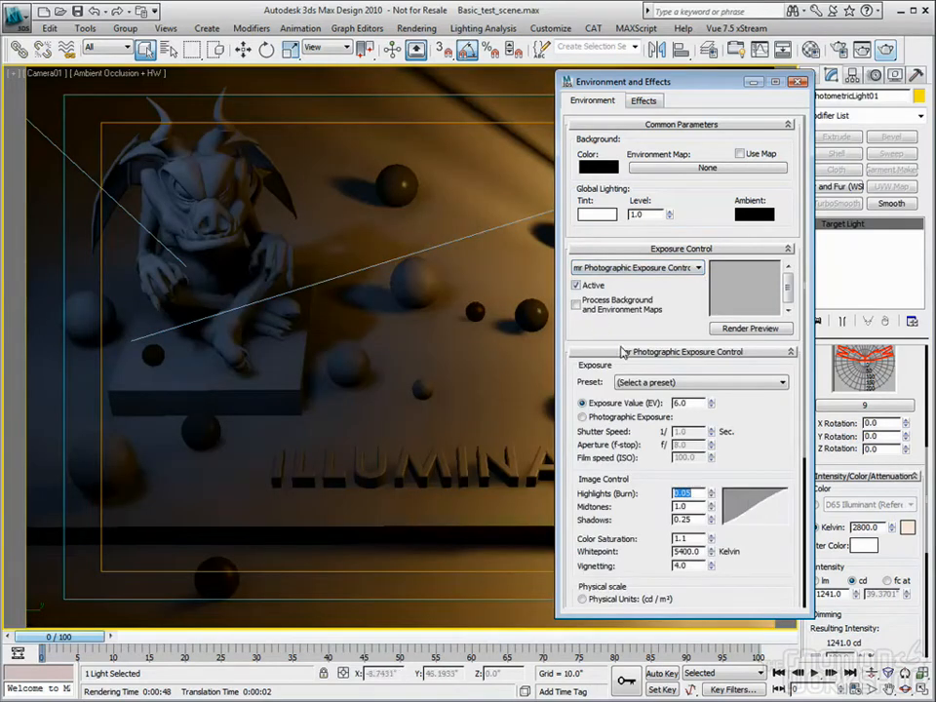
drag(719, 86, 813, 83)
click(889, 79)
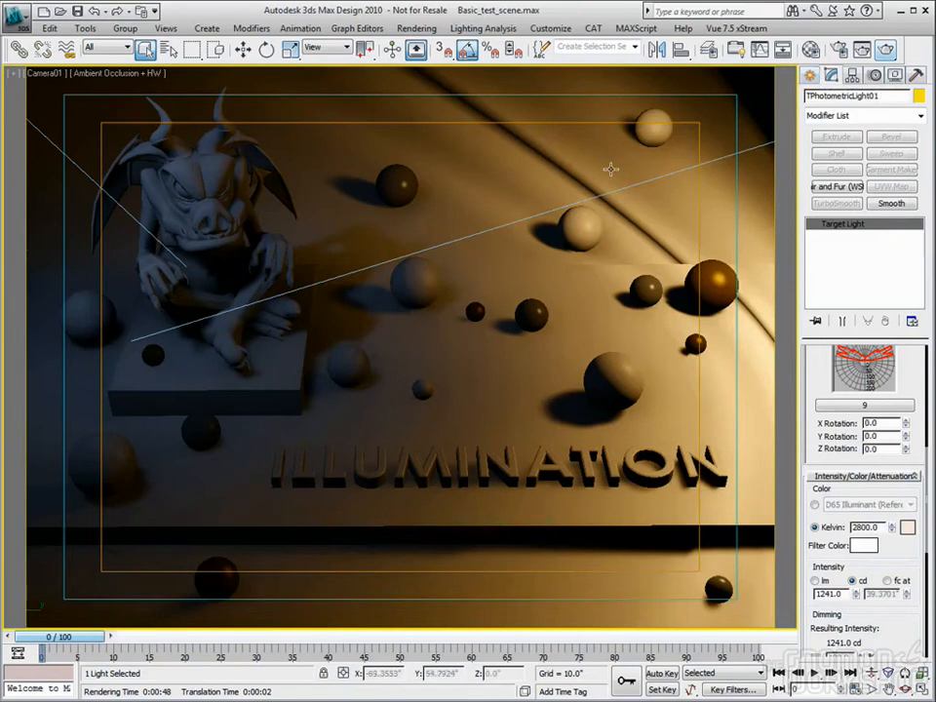
Re-render the Camera01 view with the photographic exposure, cloning the previous rendered frame for comparison
key(shift+q)
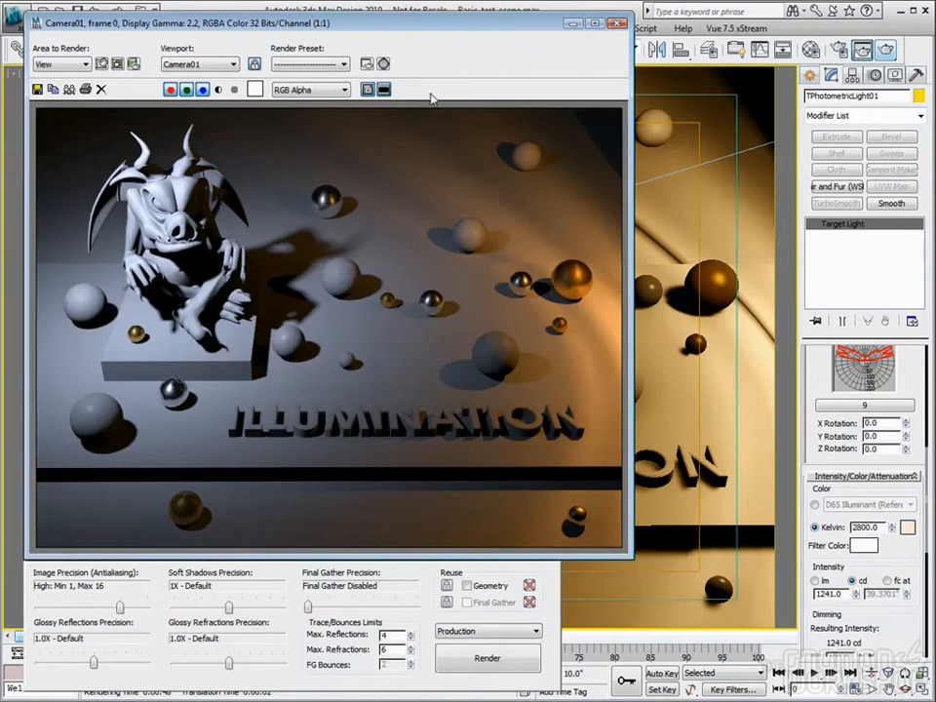
click(69, 90)
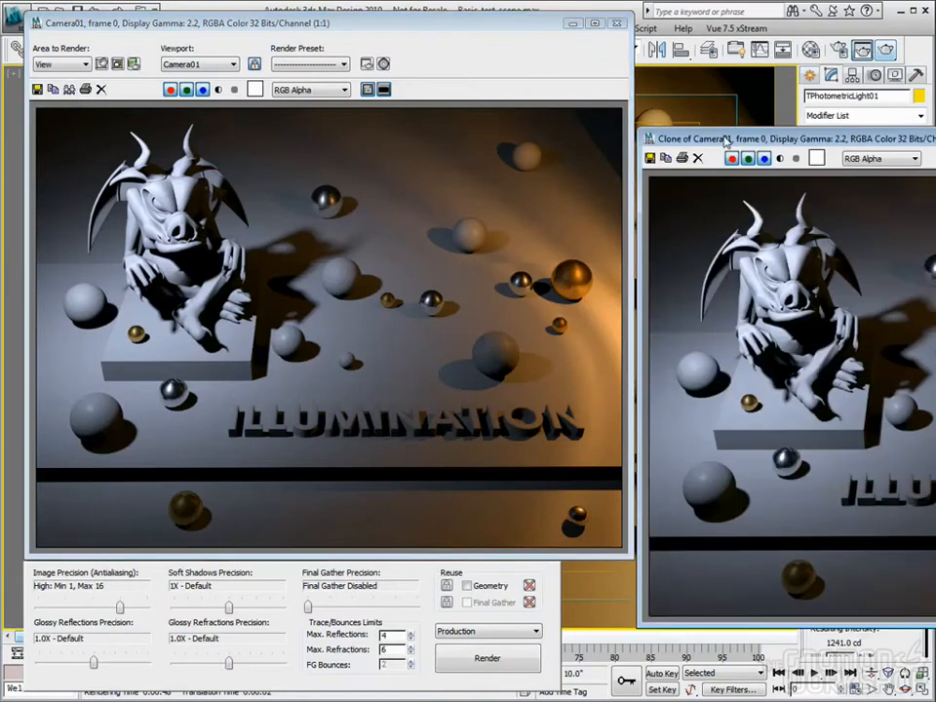
mouse_move(718, 143)
mouse_down()
mouse_move(419, 129)
mouse_move(621, 136)
mouse_up()
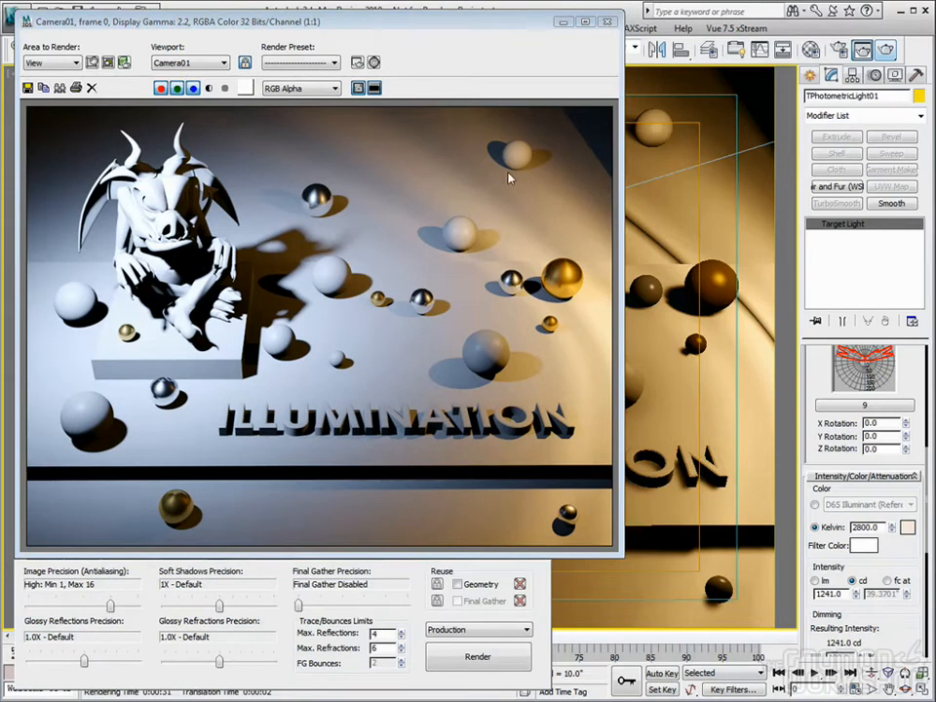
Reopen the environment settings beside the rendered image and render the exposure control preview thumbnail
key(8)
drag(801, 89, 790, 78)
mouse_move(859, 450)
mouse_down()
mouse_move(861, 415)
mouse_move(860, 467)
mouse_up()
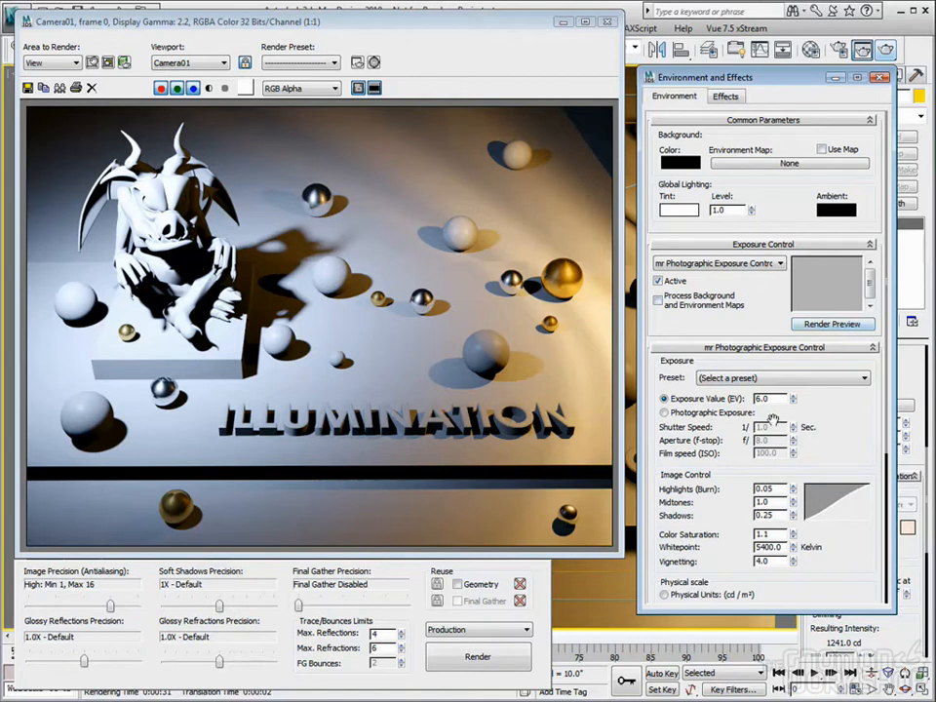
click(830, 324)
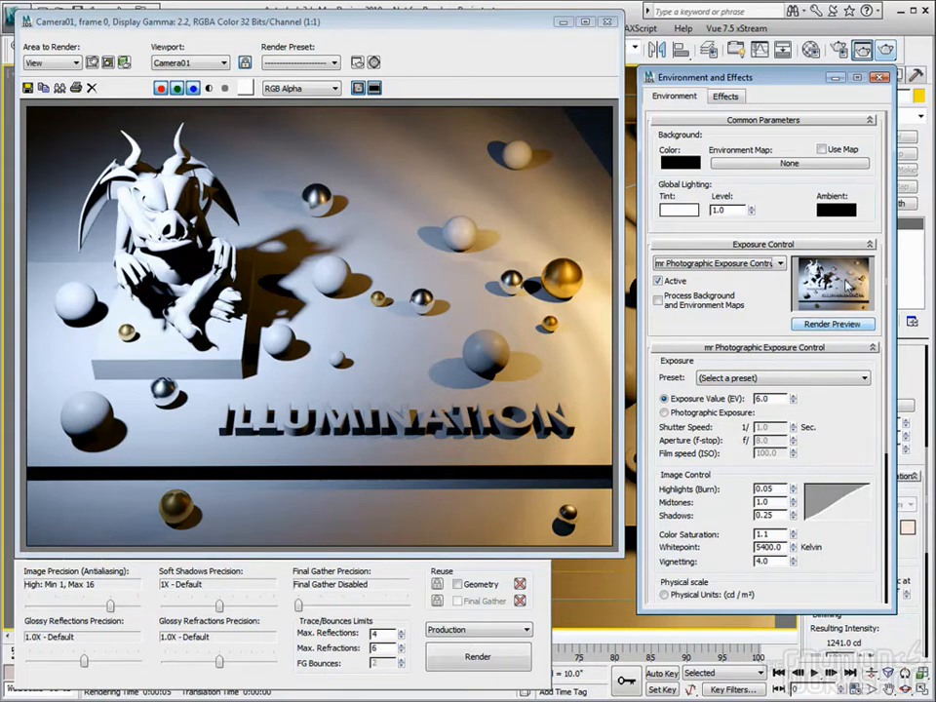
Try Logarithmic Exposure Control on the preview, and switch back to mr Photographic Exposure Control
key(Up)
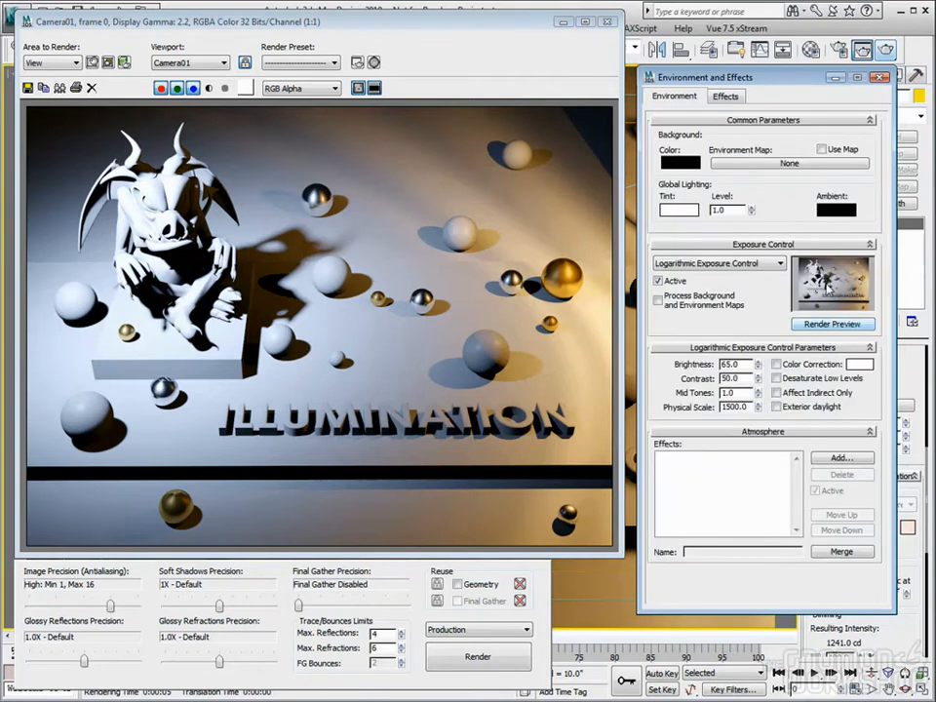
key(Down)
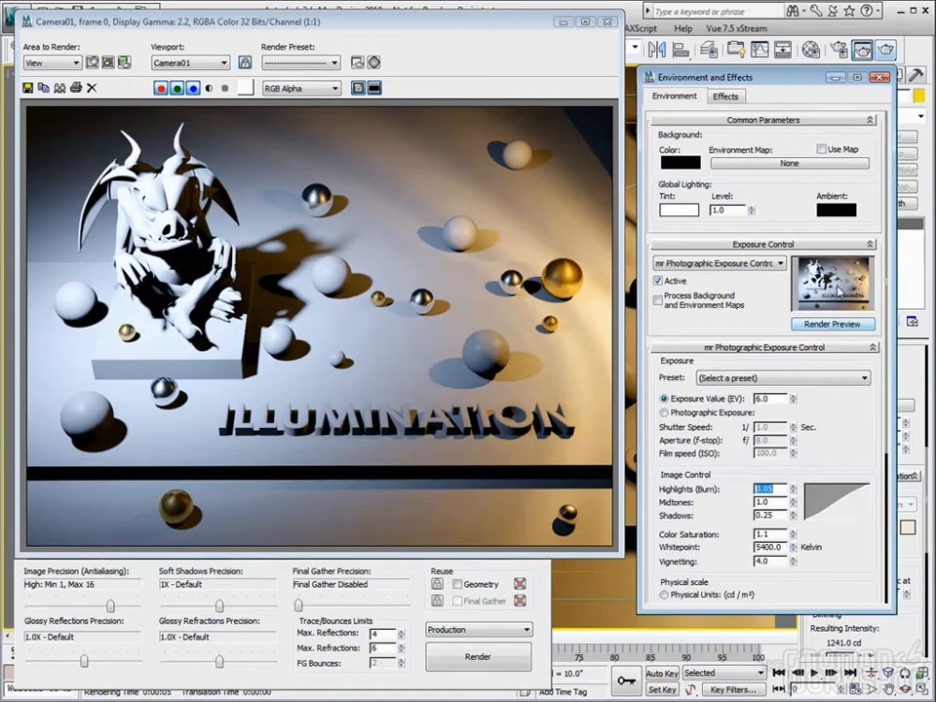
Try a different exposure value on the preview, and toggle the exposure control off and on to compare
mouse_move(794, 399)
mouse_down()
mouse_move(794, 388)
mouse_move(796, 412)
mouse_move(794, 395)
mouse_up()
click(659, 281)
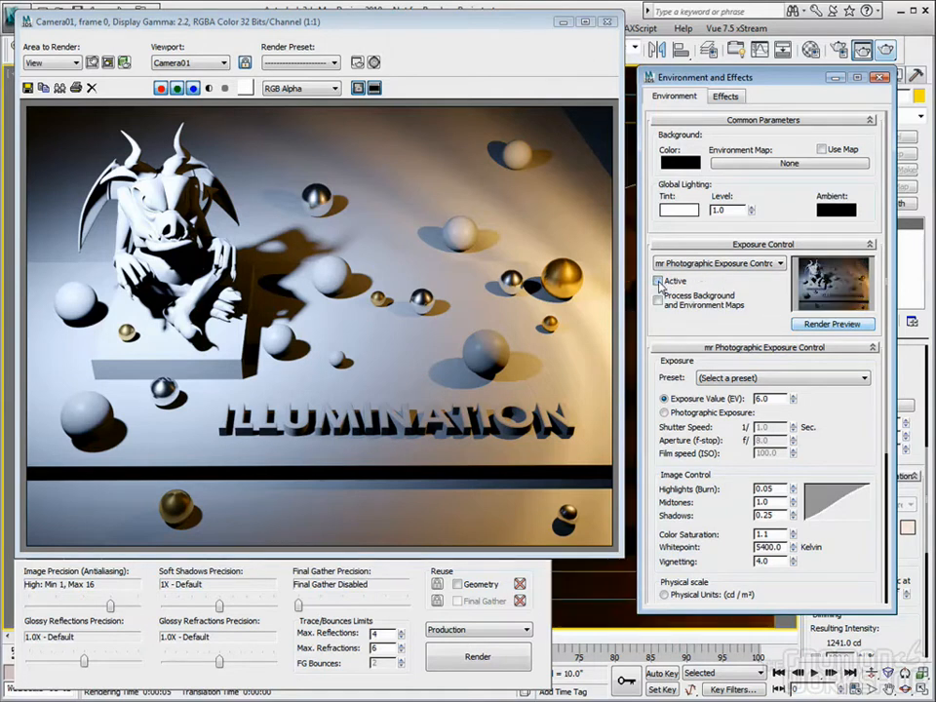
click(659, 282)
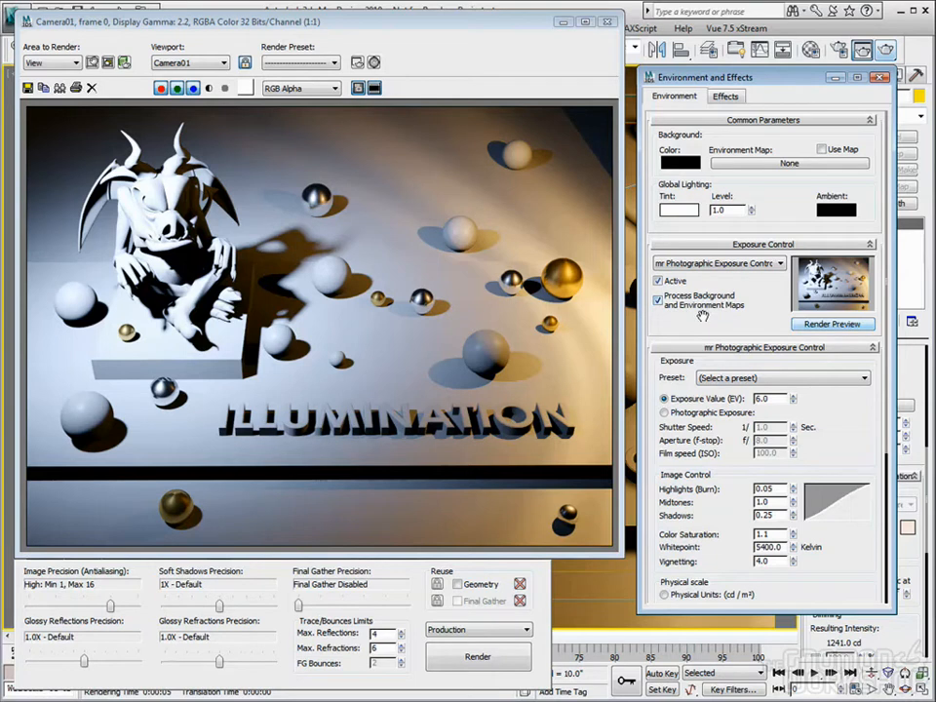
Apply the "Physically Based Lighting, Indoor Daylight" preset to the mr Photographic Exposure Control
scroll(747, 285, down, 2)
drag(748, 285, 754, 203)
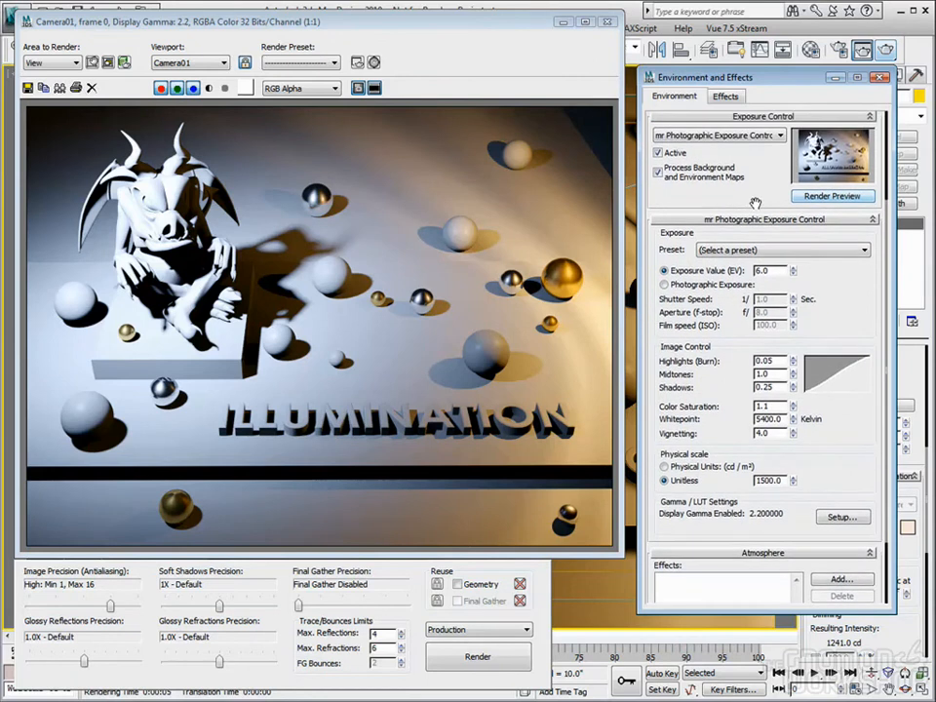
click(863, 251)
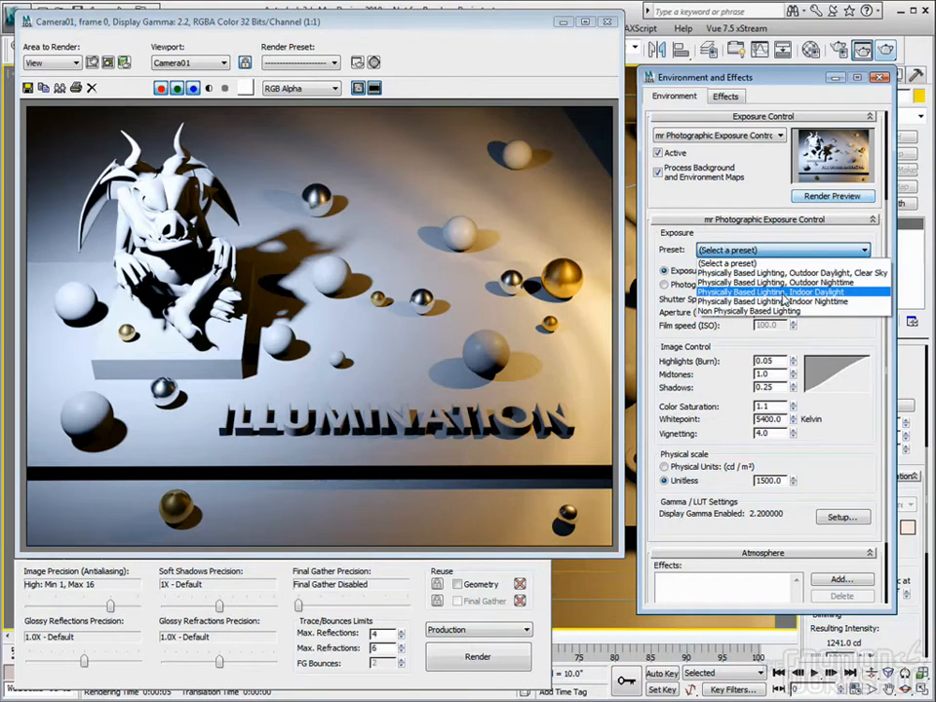
click(782, 292)
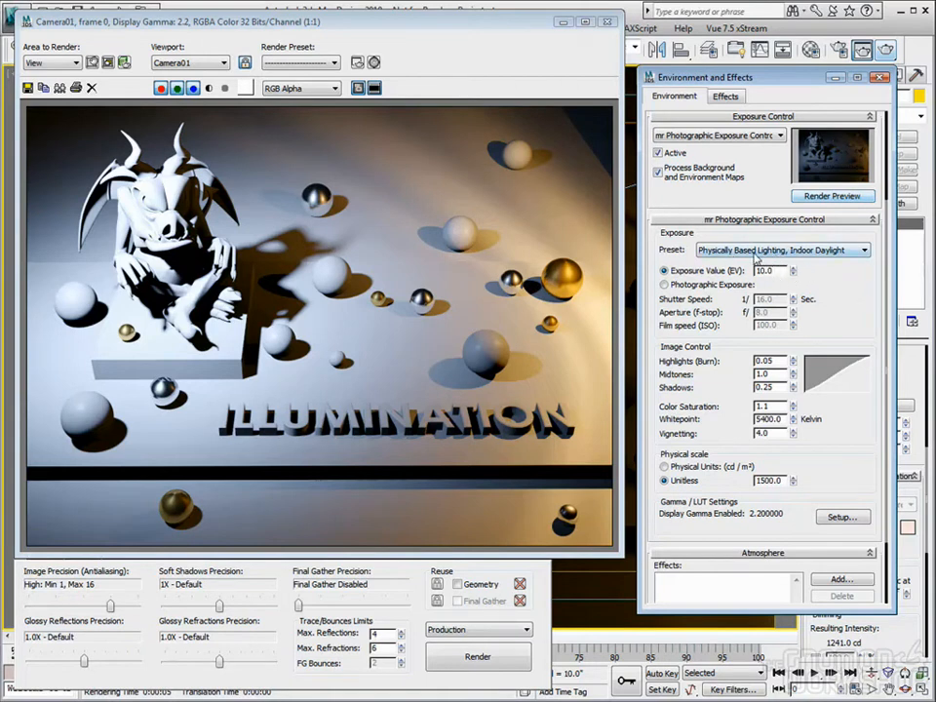
click(776, 251)
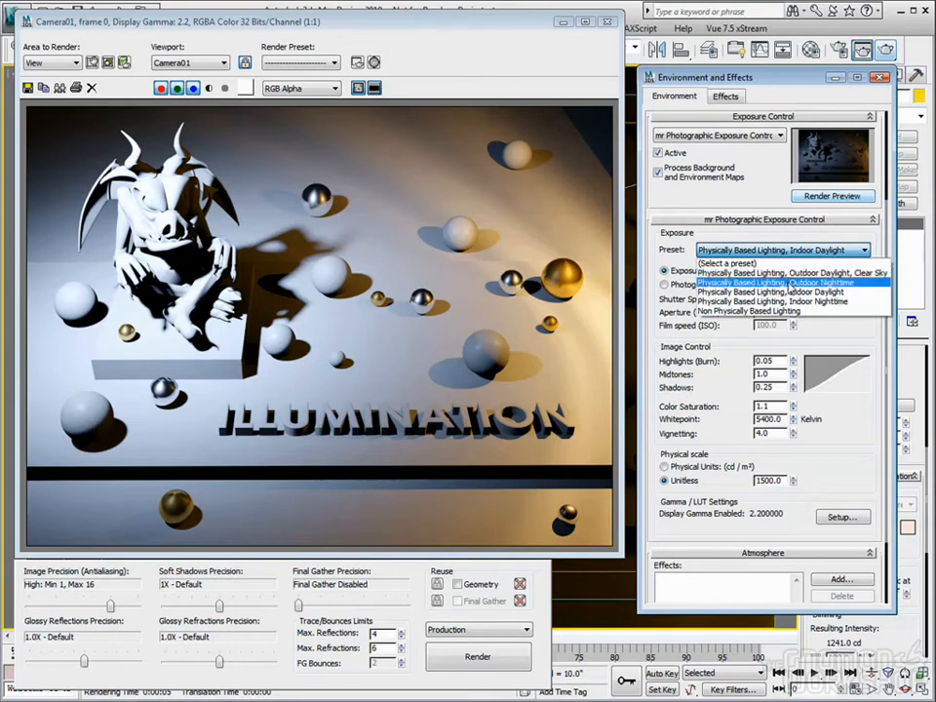
click(844, 291)
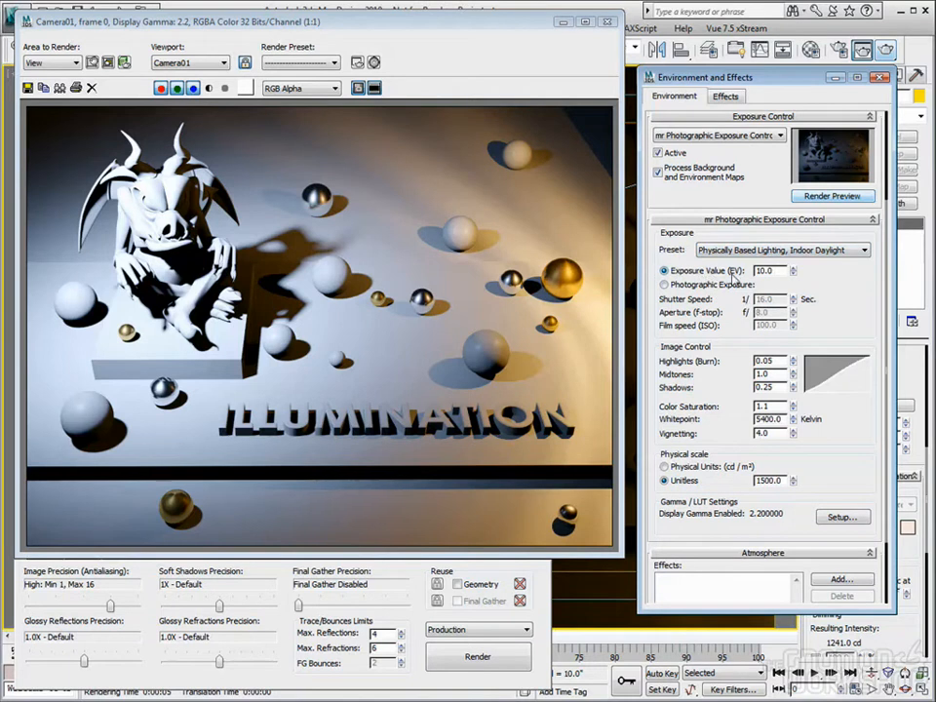
Try exposure values of 16 and -2 with the Indoor Daylight preset to compare the preview thumbnail
drag(792, 270, 796, 220)
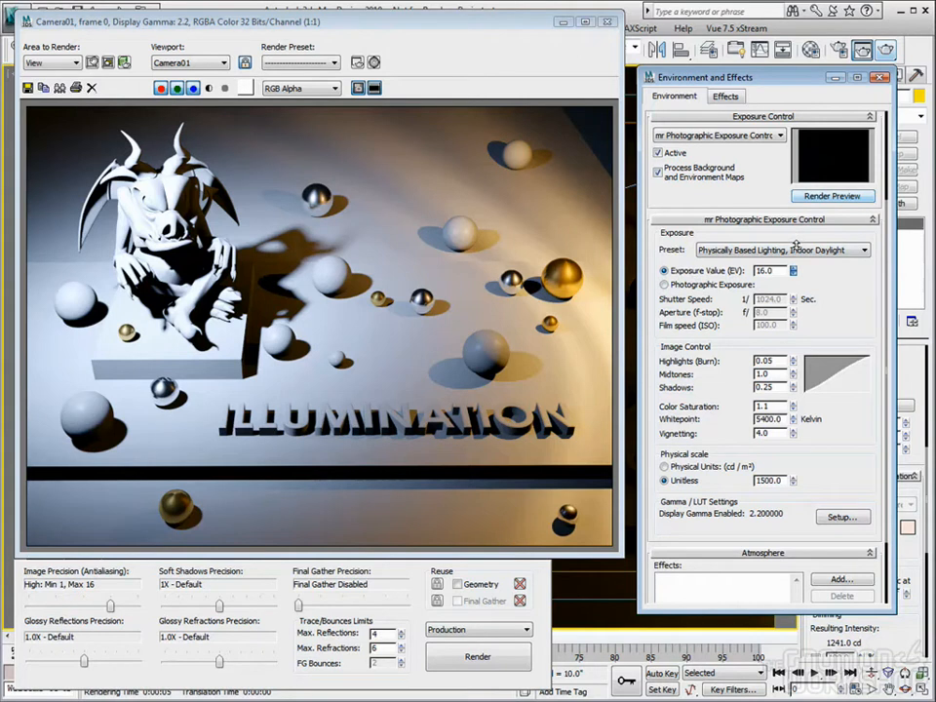
drag(792, 270, 813, 277)
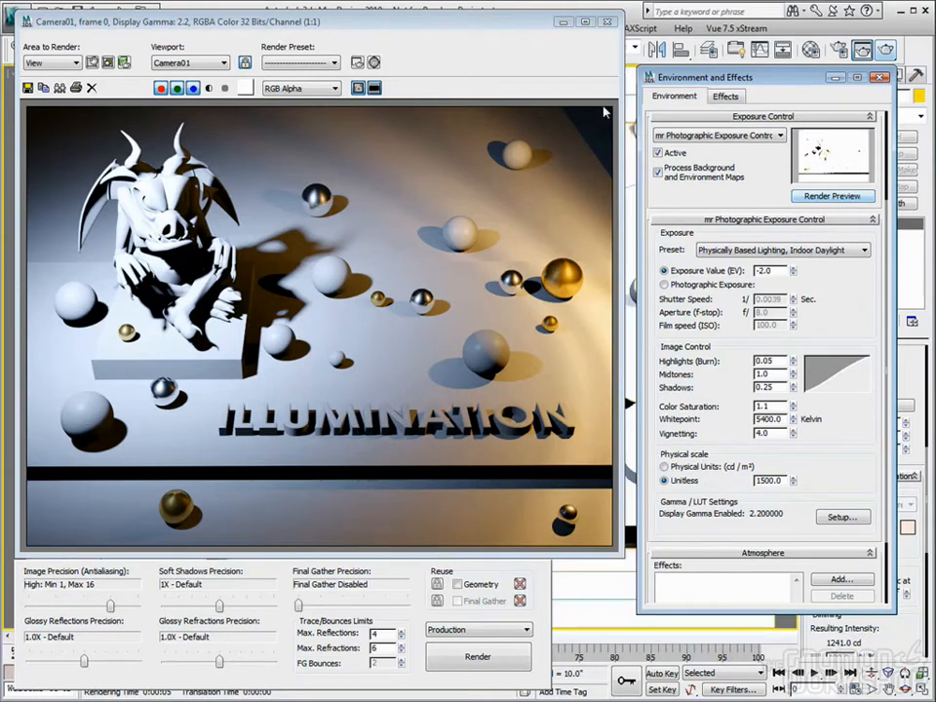
Close the rendered frame of Camera01 and set the exposure value to 3.0 while watching the viewport
click(604, 22)
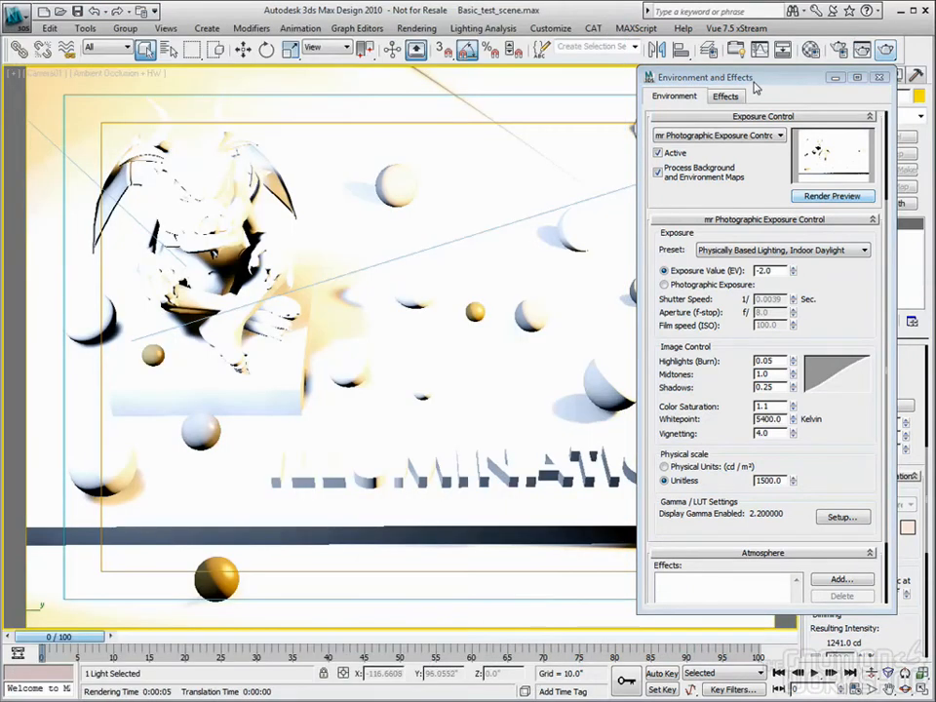
right_click(794, 272)
mouse_move(794, 273)
mouse_down()
mouse_move(796, 257)
mouse_move(794, 279)
mouse_up()
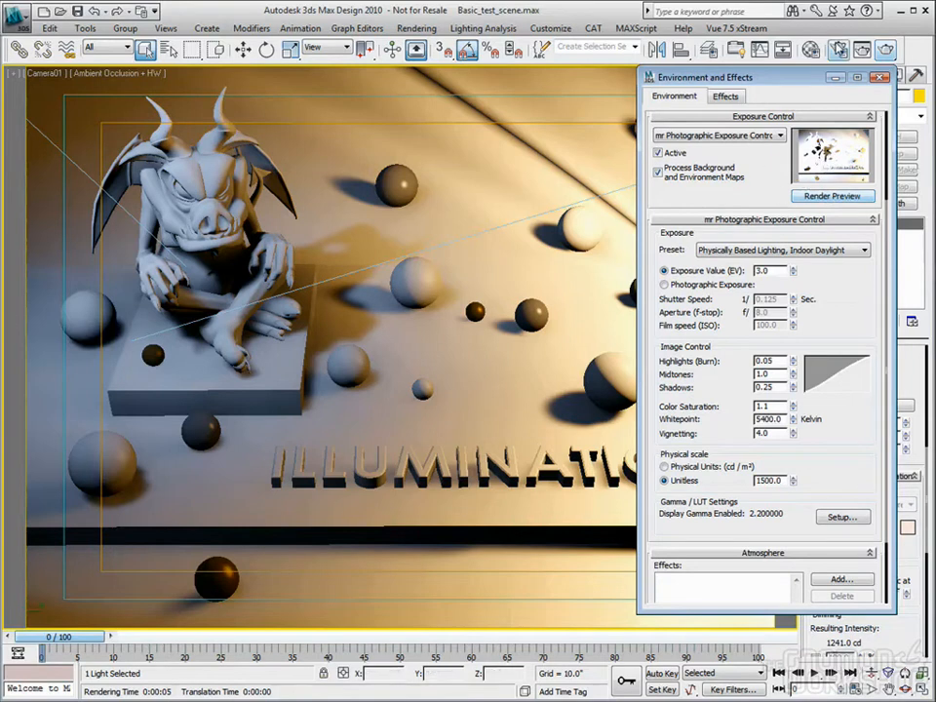
Look at the Final Gather settings in the mental ray render setup and close it
click(786, 52)
click(479, 73)
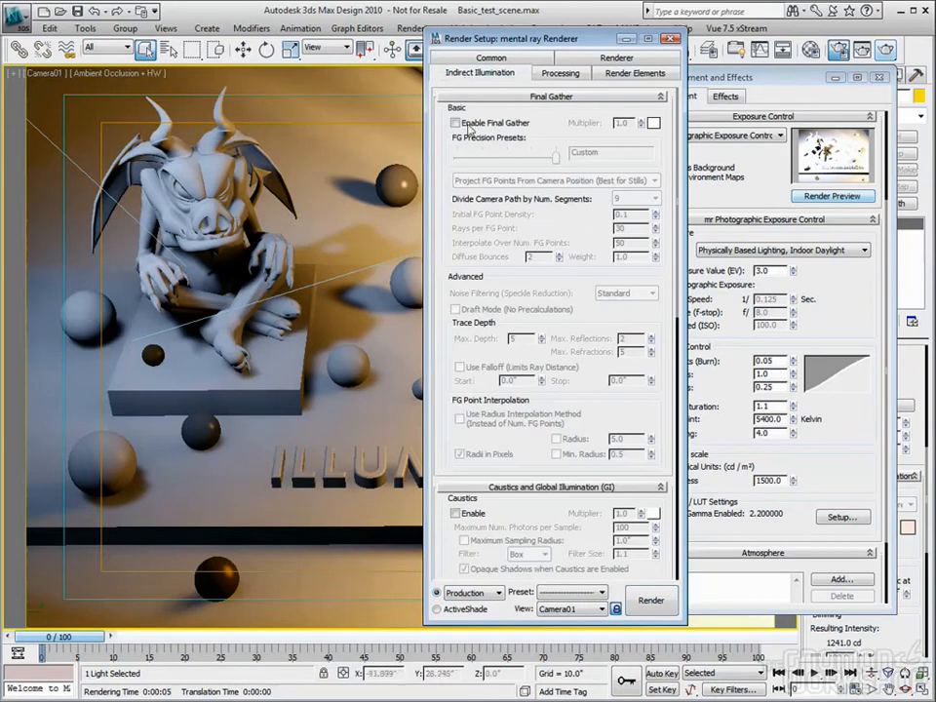
click(671, 39)
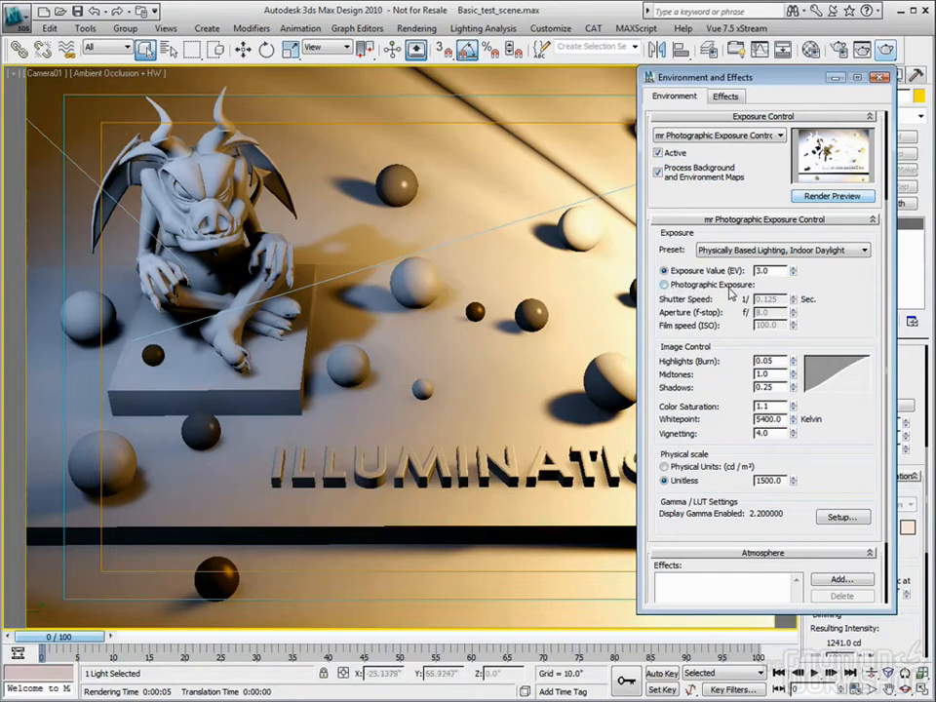
Switch to Photographic Exposure, try a shutter speed of 1/3.25 second, and restore it to 1/0.125 second
click(664, 285)
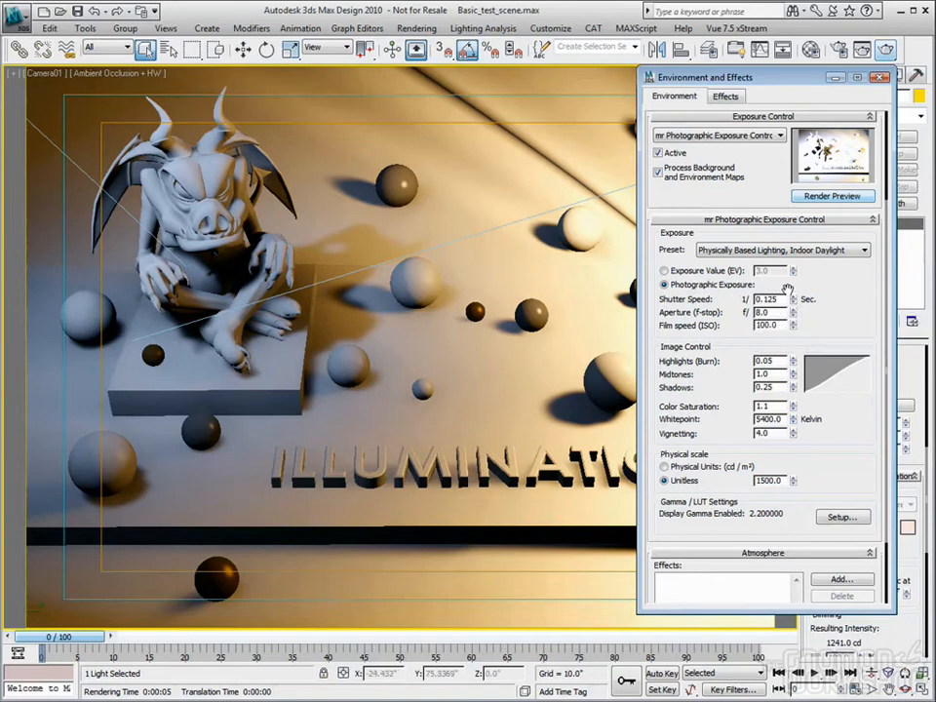
drag(794, 302, 792, 156)
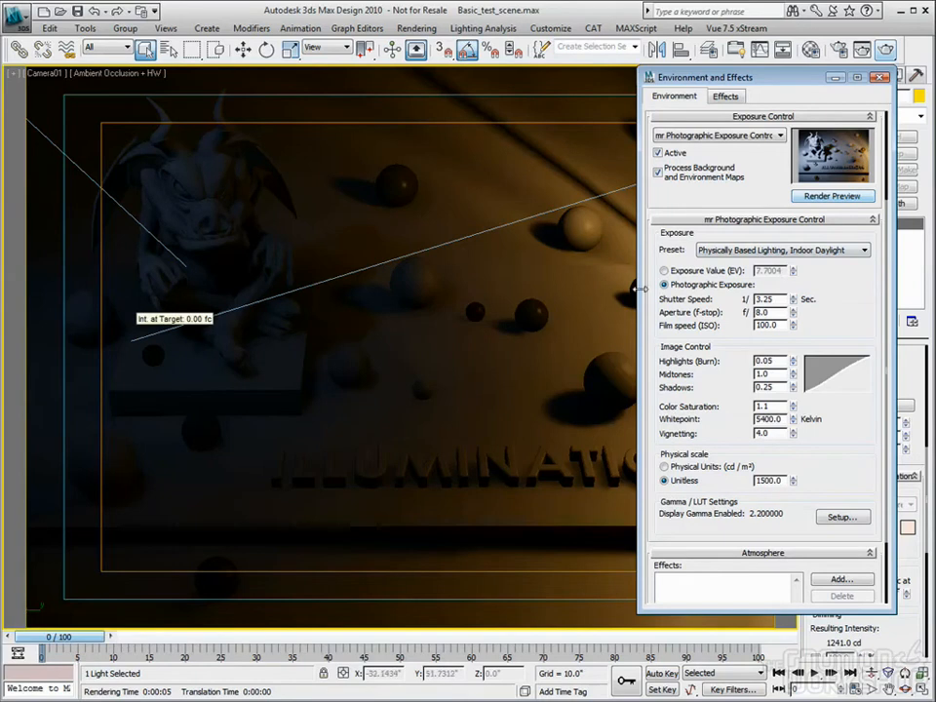
drag(793, 301, 662, 295)
text(0.125)
key(Tab)
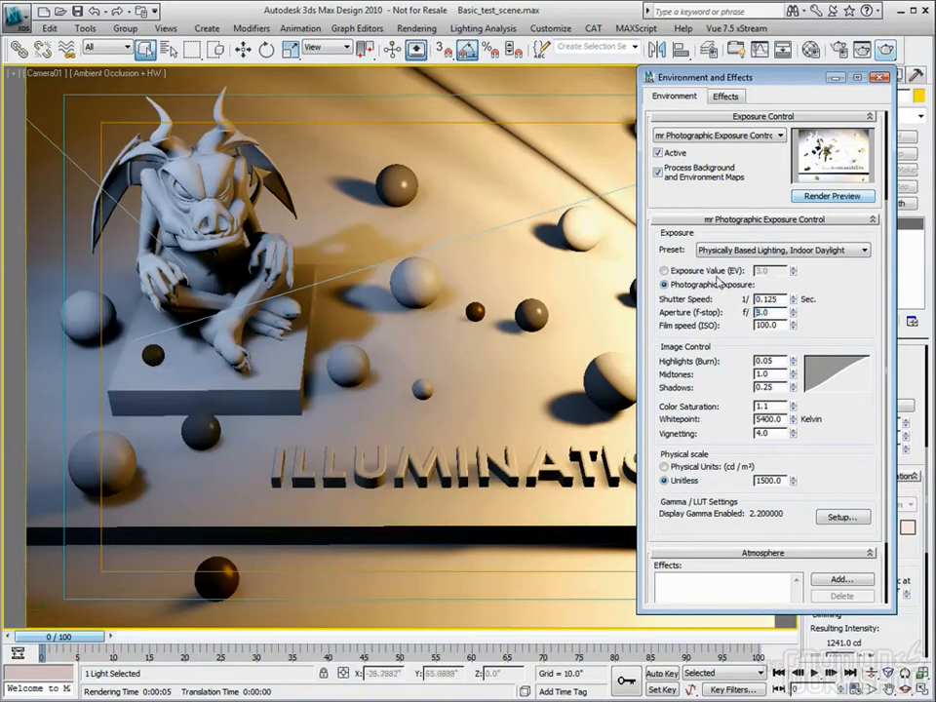
Try shutter speeds of 1/0.605 and 1/0.265 second, and return to Exposure Value mode with an EV of 3
drag(794, 297, 794, 284)
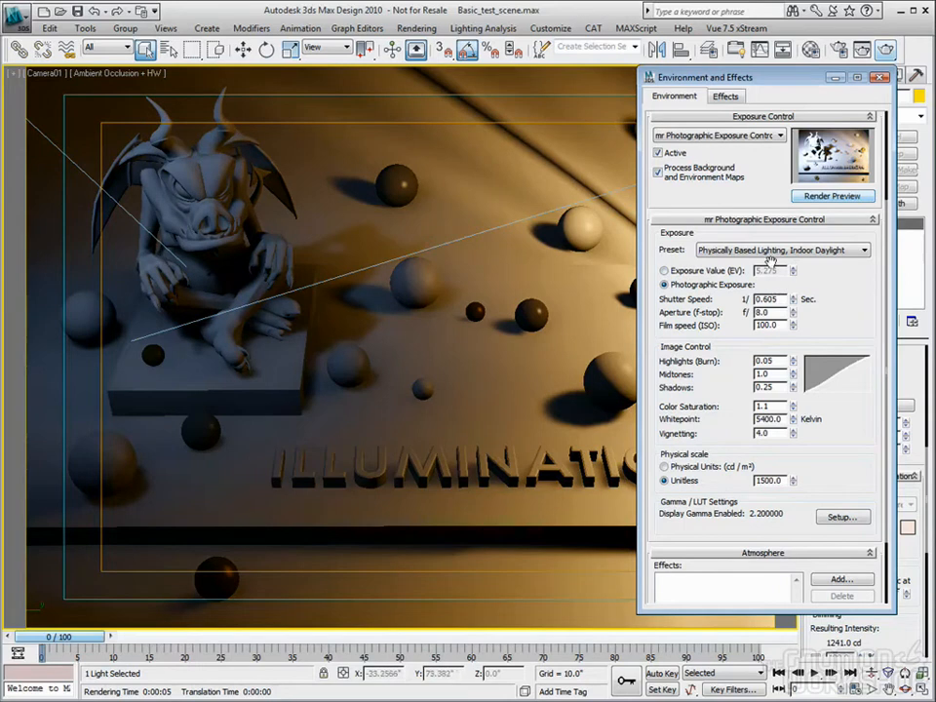
drag(793, 299, 797, 323)
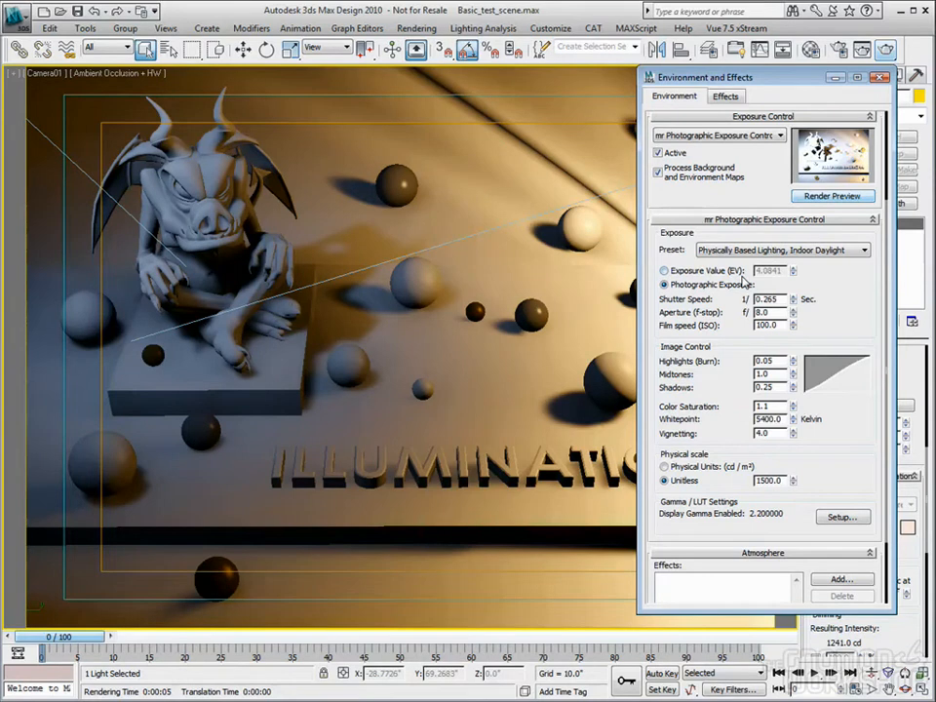
click(687, 273)
drag(792, 273, 739, 271)
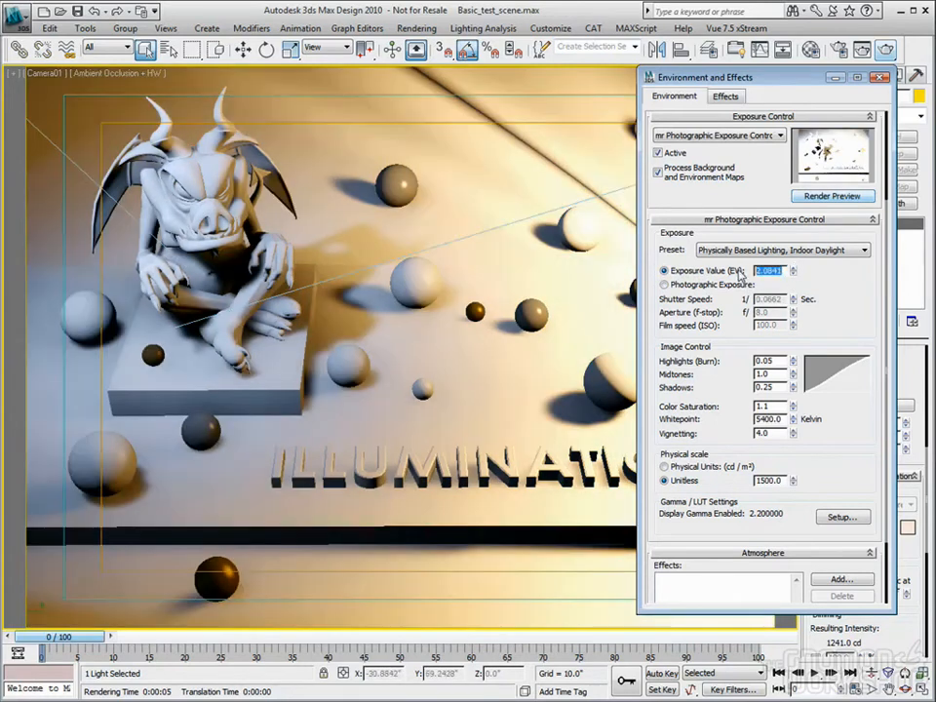
text(3)
key(Return)
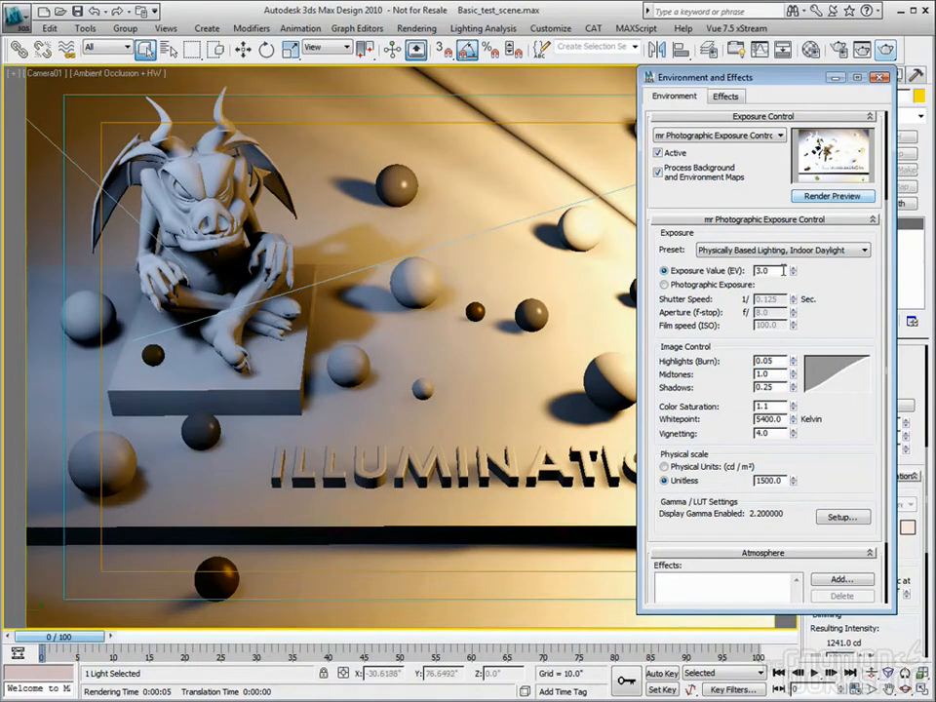
Try an exposure value of 14 on the scene
drag(781, 271, 707, 275)
text(14)
key(Return)
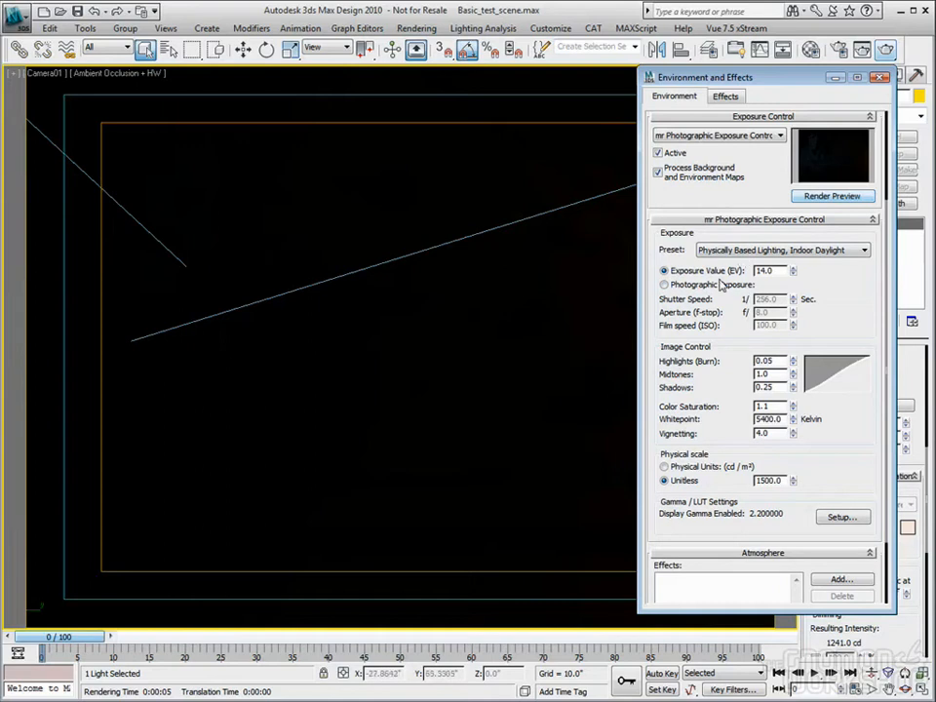
Switch to Photographic Exposure and set the shutter speed to 1/0.125 second
click(682, 284)
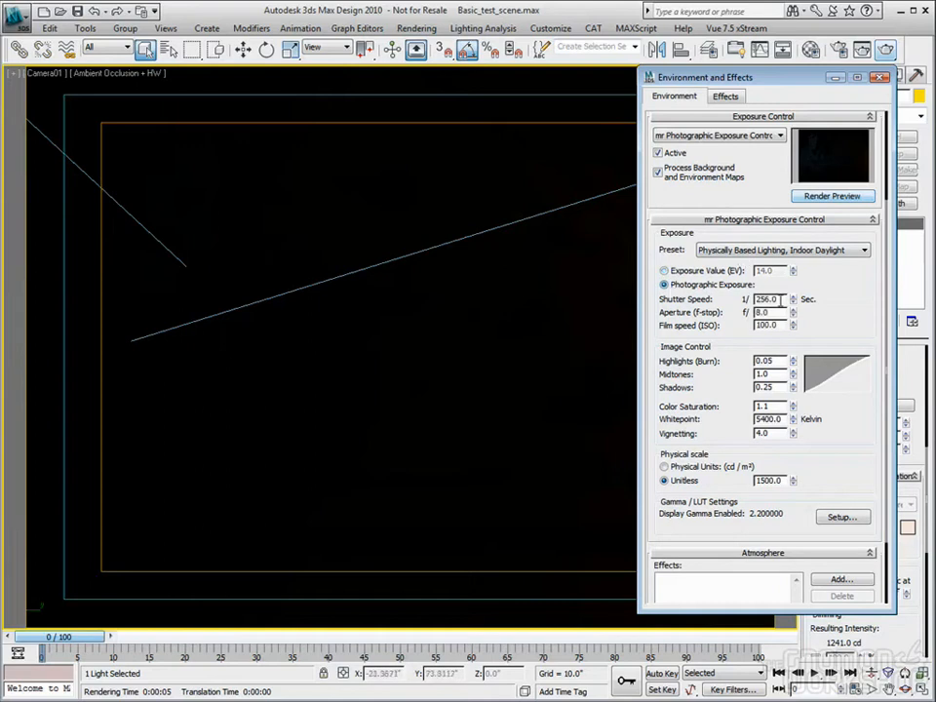
drag(775, 298, 709, 300)
text(0.125)
key(Tab)
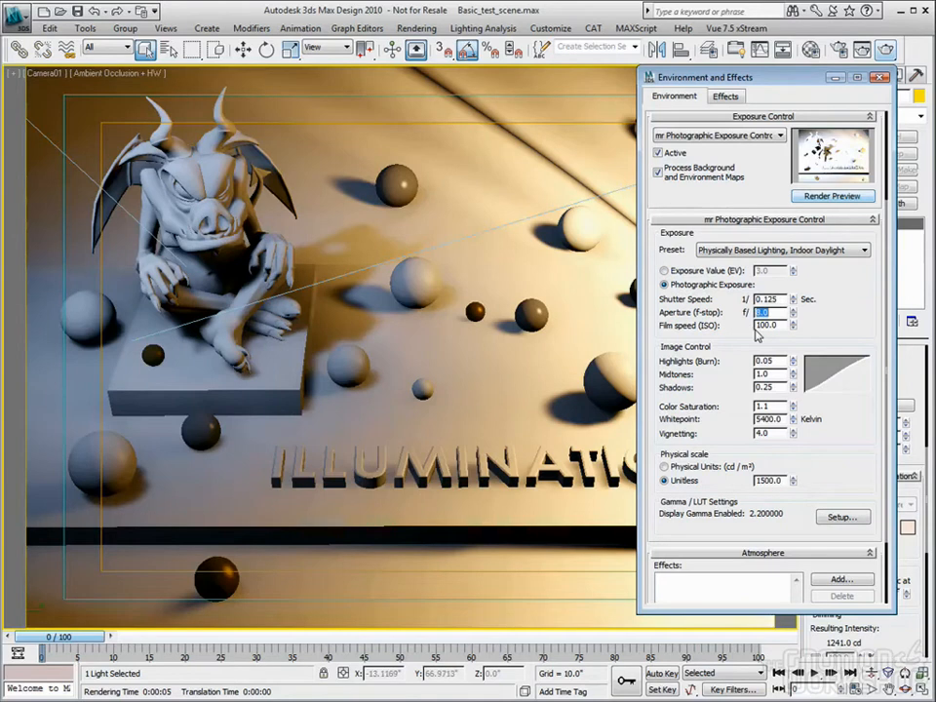
key(Tab)
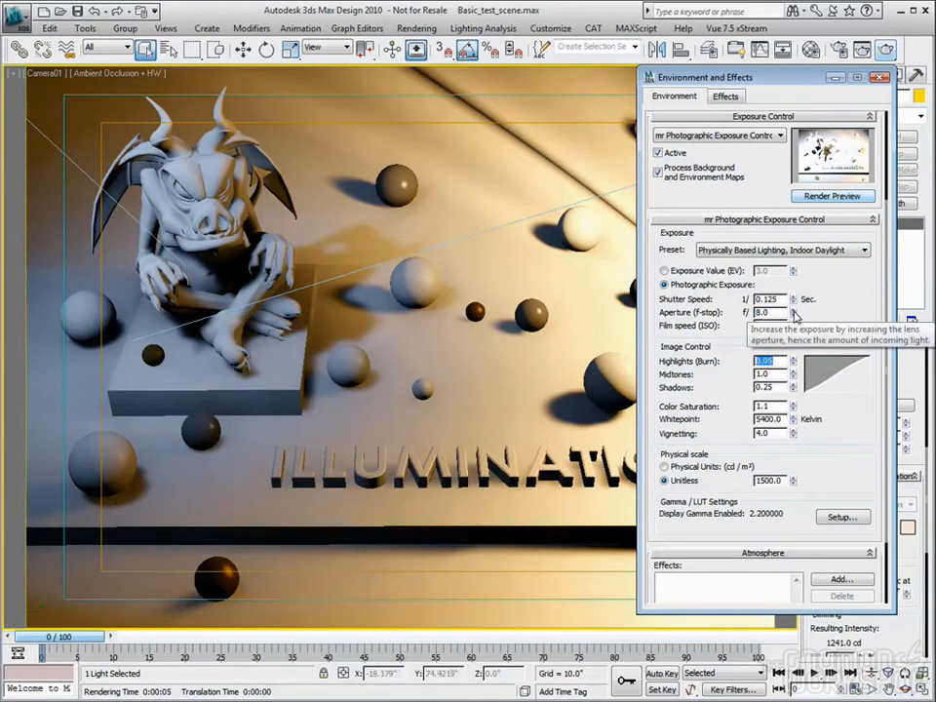
Try apertures of f/69.84 and f/1.0, and restore the aperture to f/8
drag(795, 314, 794, 254)
drag(792, 671, 793, 486)
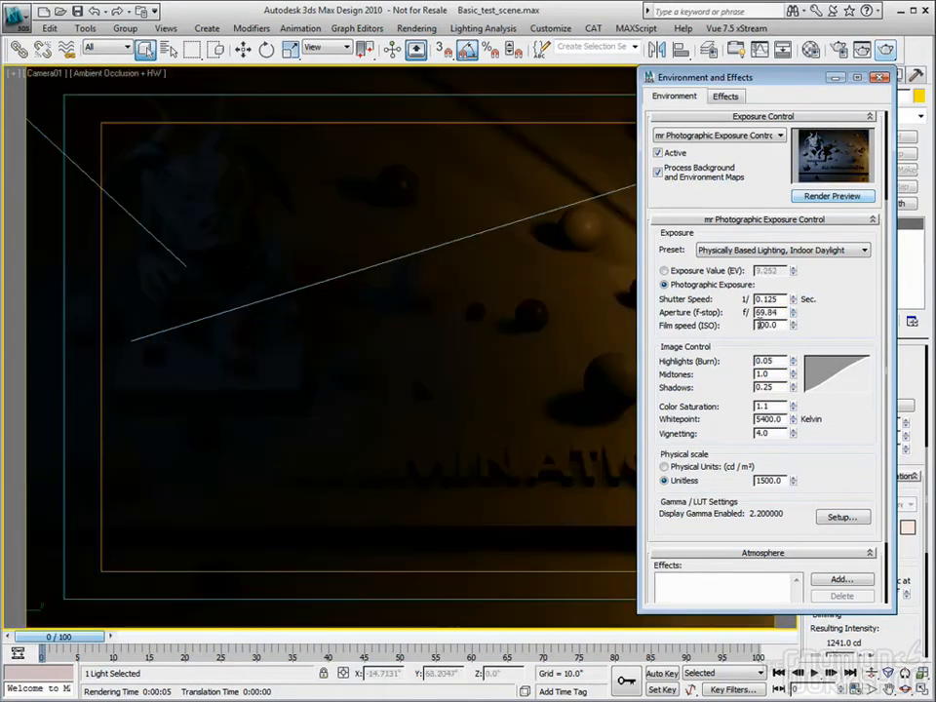
drag(794, 312, 796, 417)
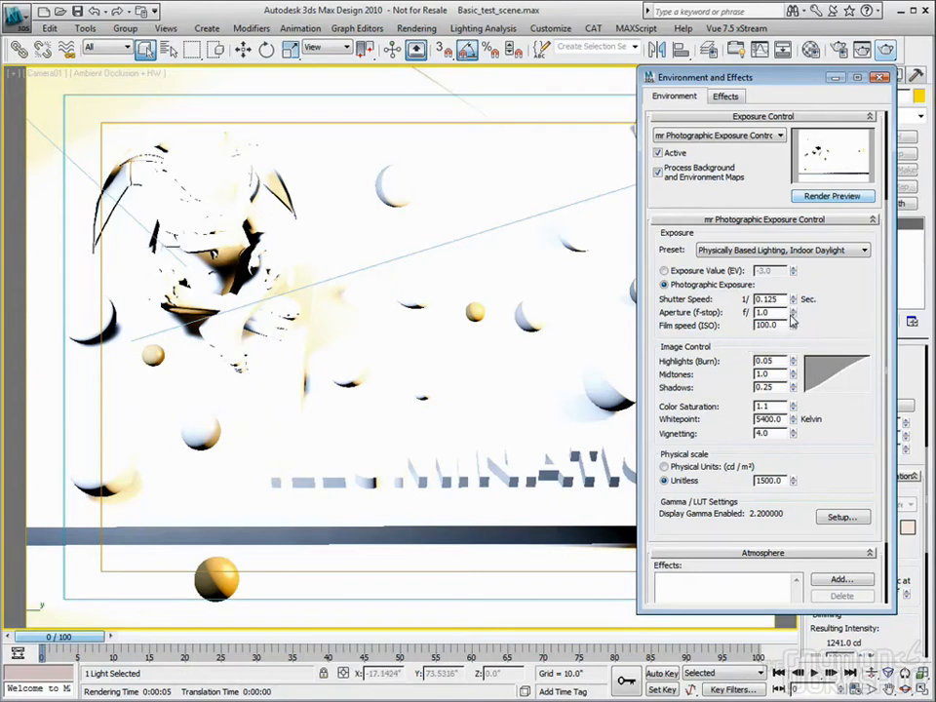
drag(775, 312, 734, 311)
text(8)
key(Tab)
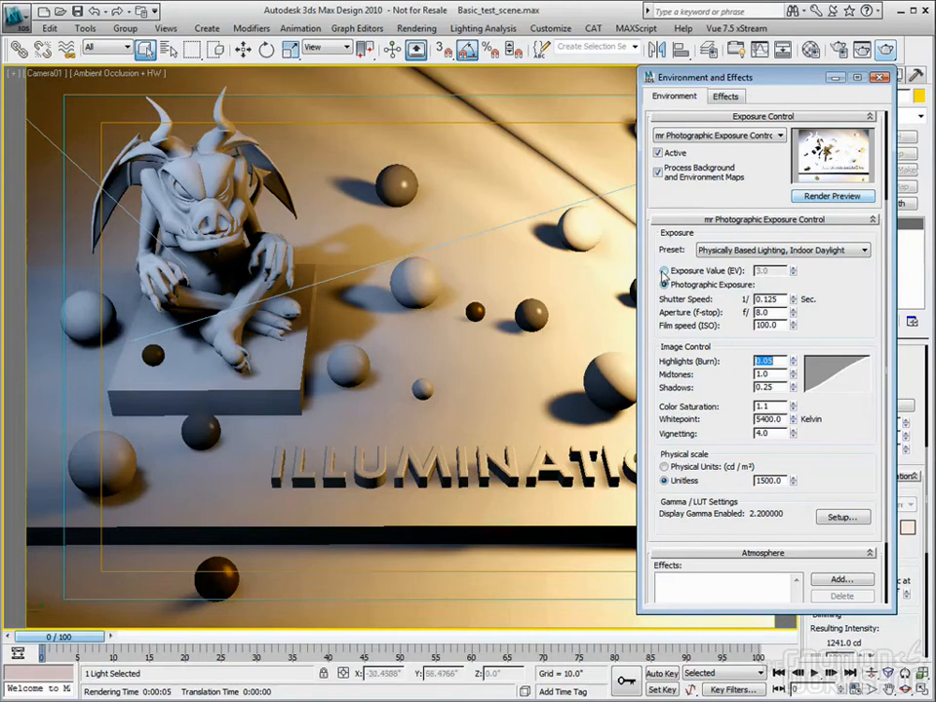
Toggle between the Exposure Value and Photographic Exposure modes, and try a film speed of ISO 353 before restoring ISO 100
click(663, 271)
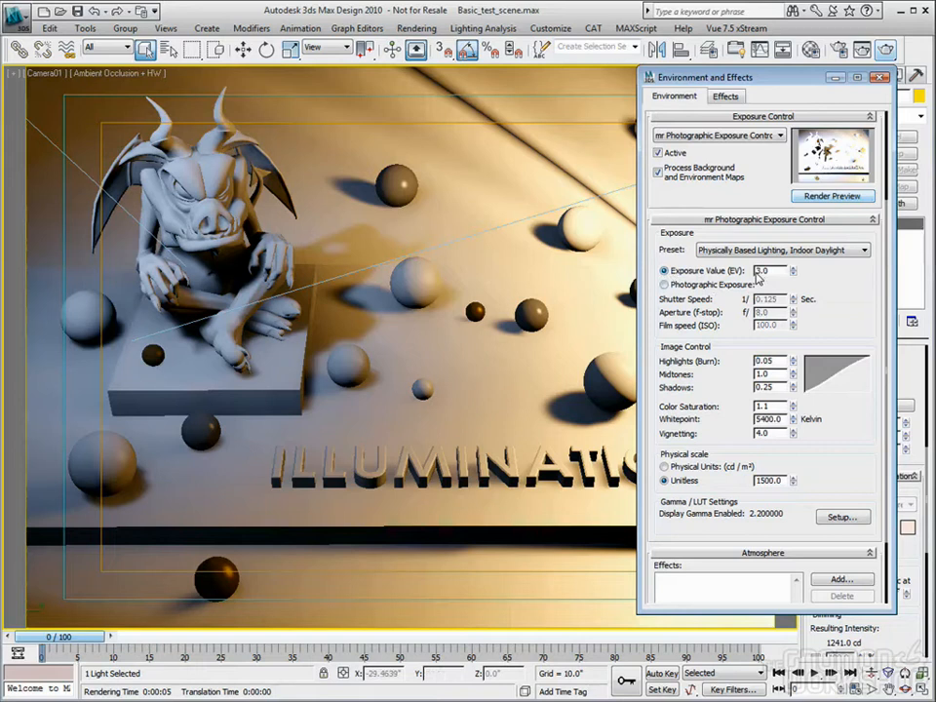
click(664, 284)
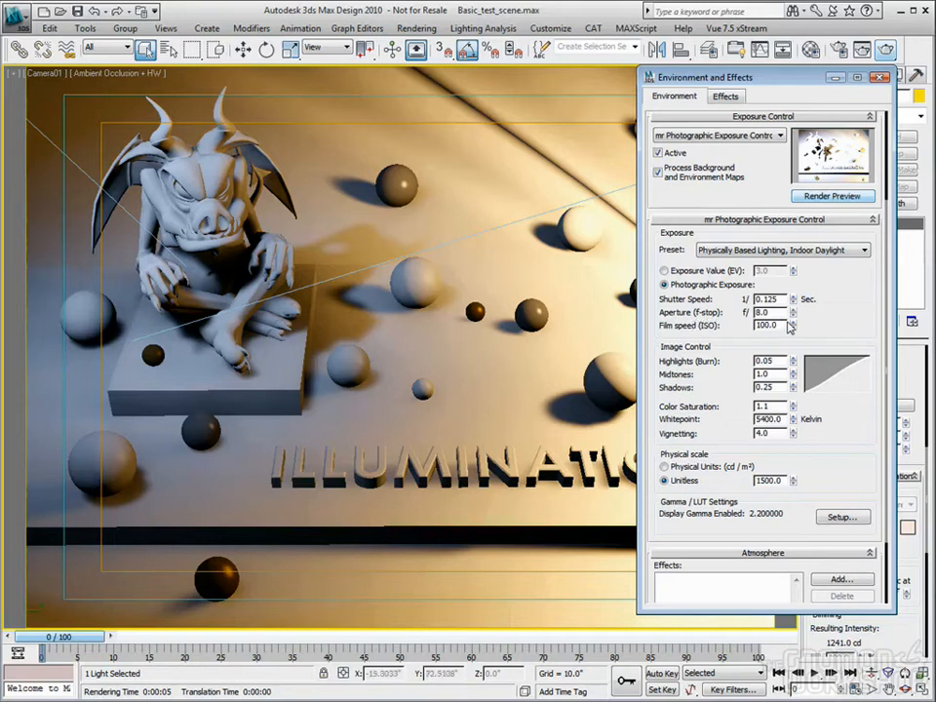
drag(793, 325, 795, 253)
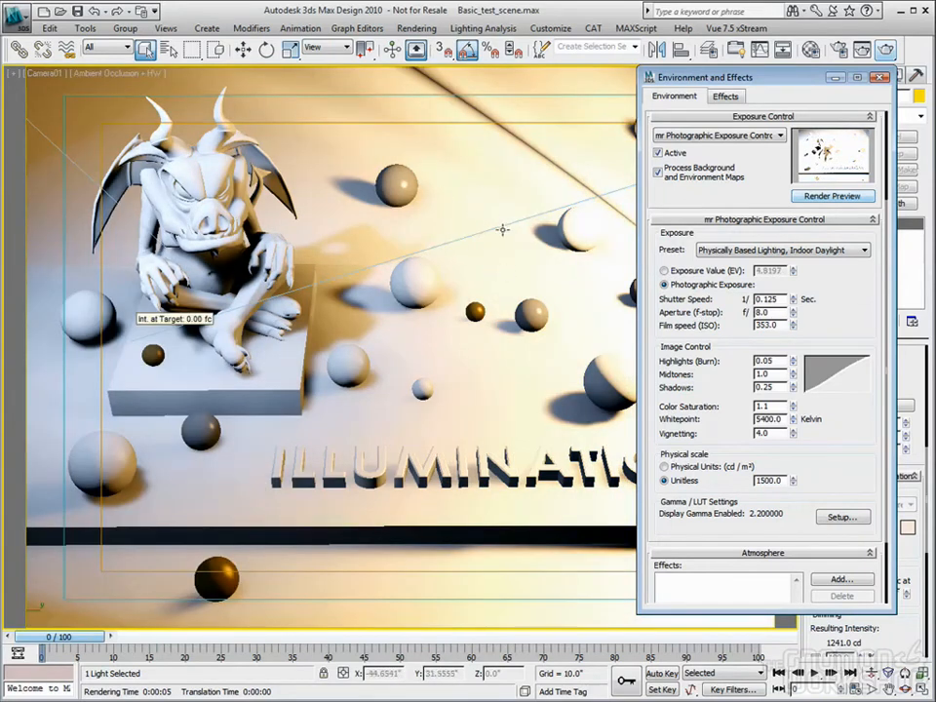
double_click(783, 324)
text(100)
key(Tab)
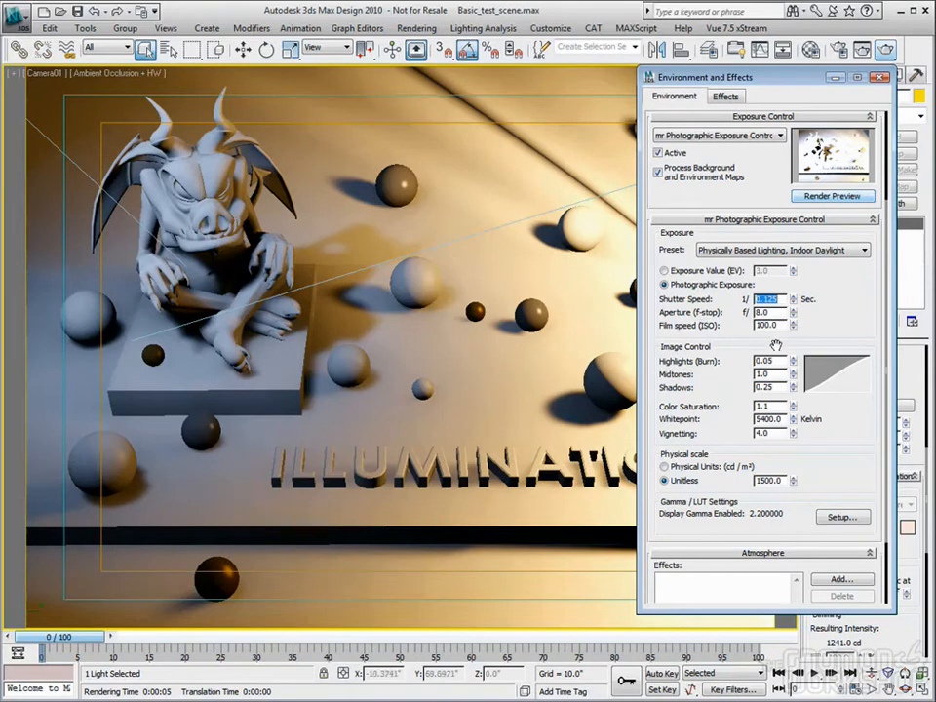
Try film speeds of ISO 200 and ISO 400 to compare the viewport brightness
key(Tab)
key(Tab)
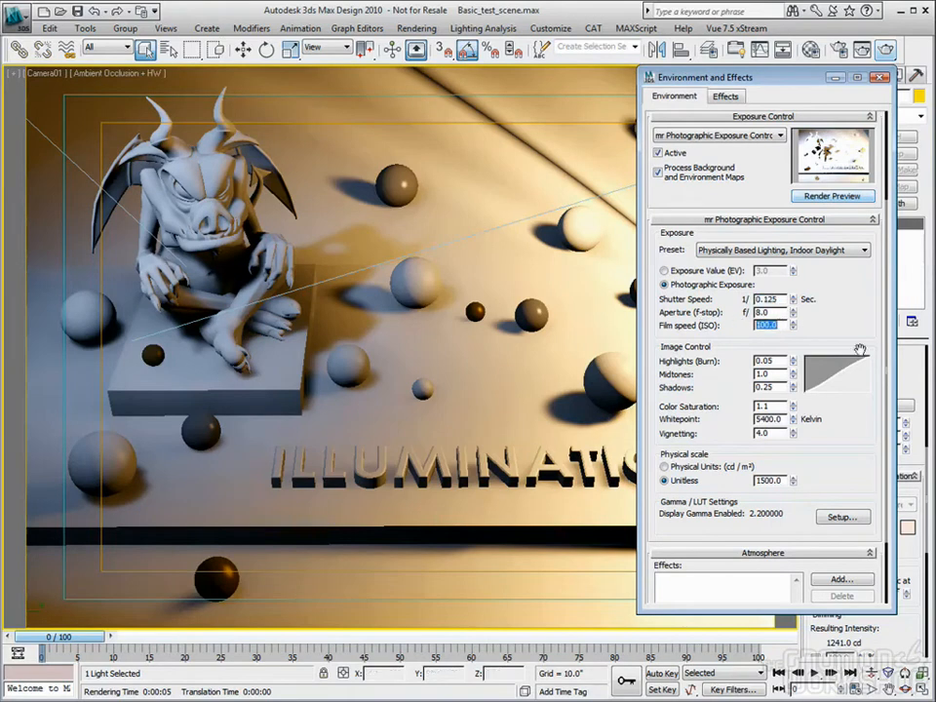
text(200)
key(Tab)
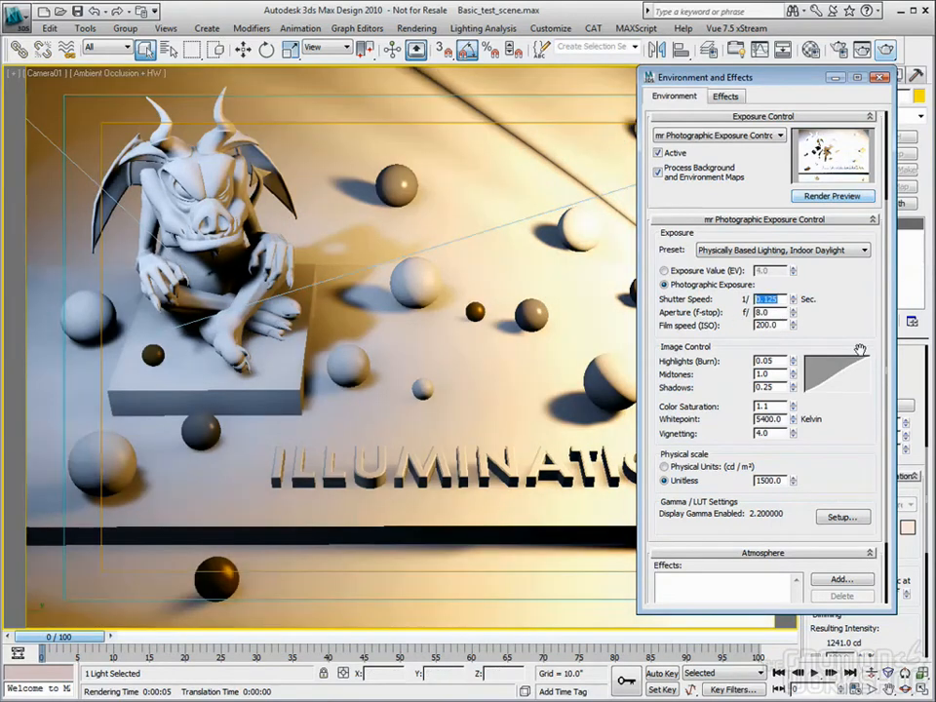
key(Tab)
key(Tab)
text(400)
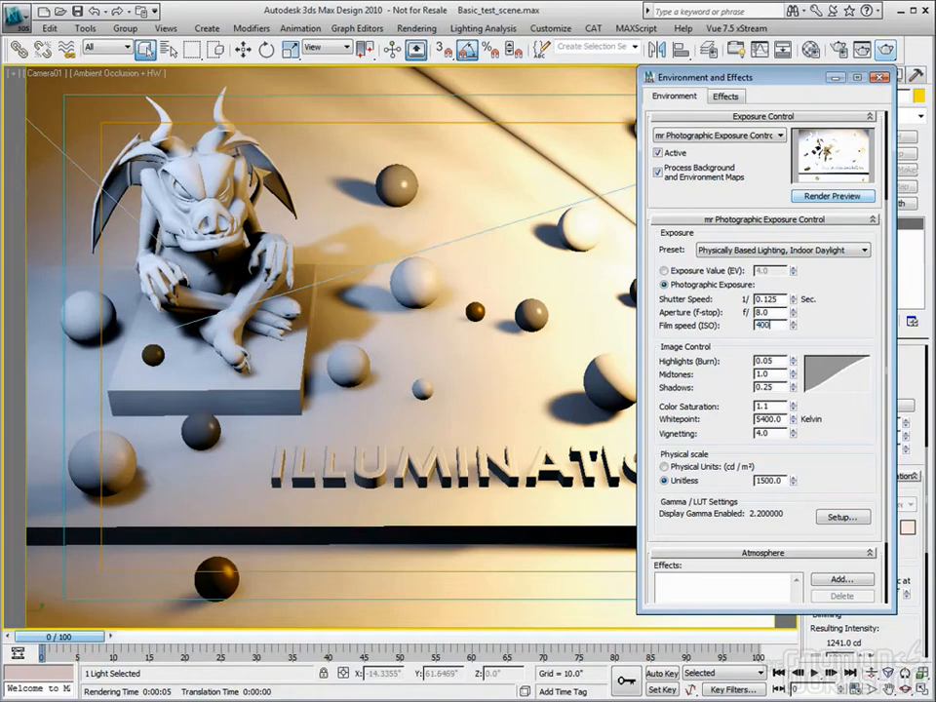
key(Tab)
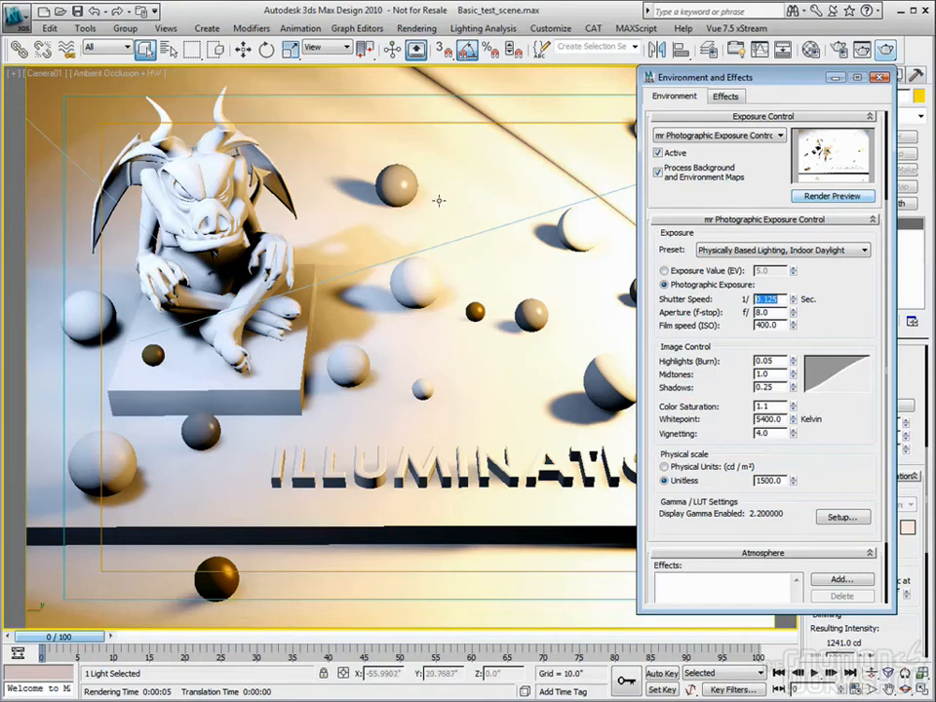
Switch back to Exposure Value mode and raise the exposure value to 7.0
click(664, 270)
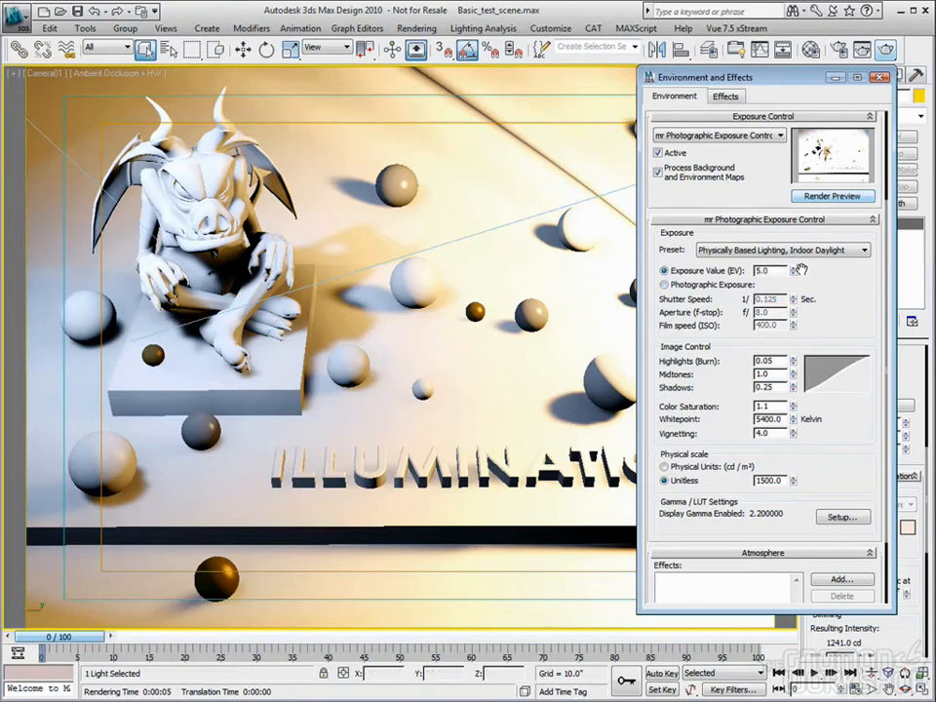
drag(793, 271, 796, 268)
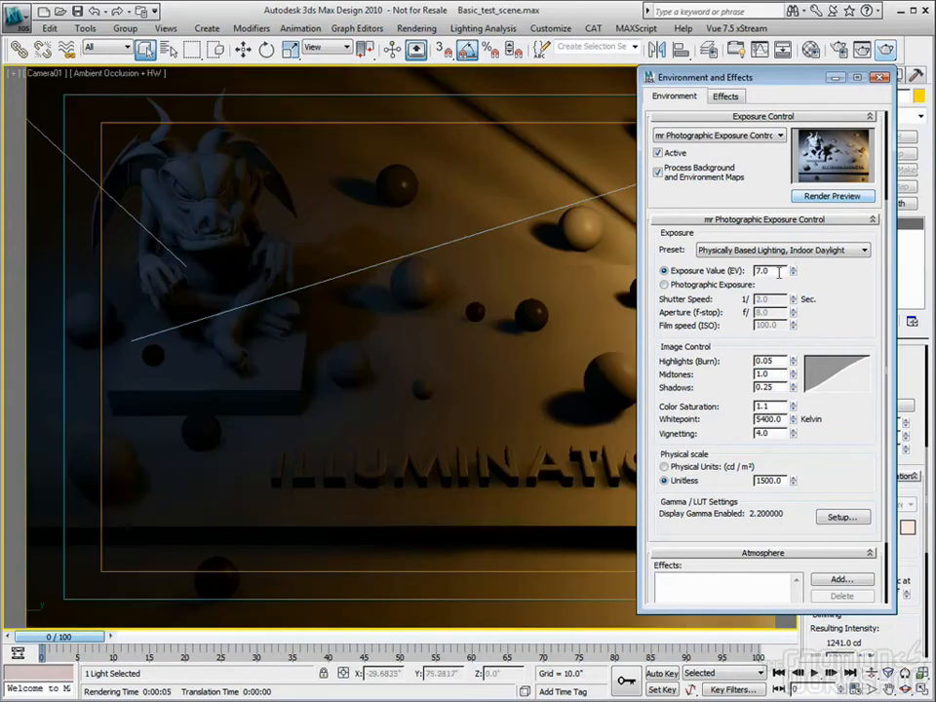
Lower the exposure value to 6.0 and try a Highlights (Burn) value of 1.0
click(793, 274)
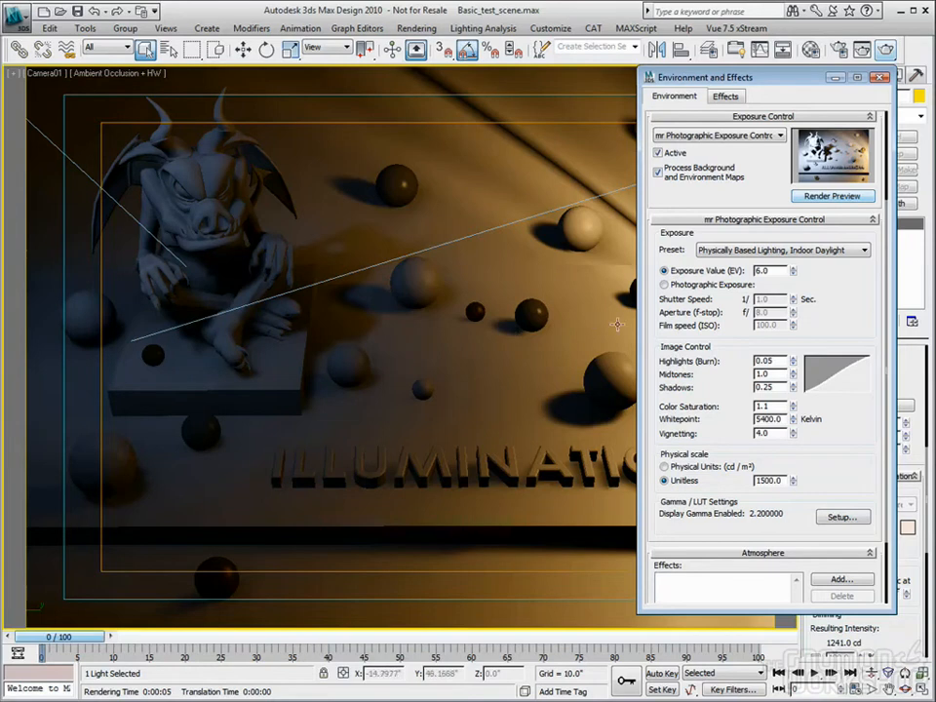
double_click(770, 361)
text(1.0)
key(Return)
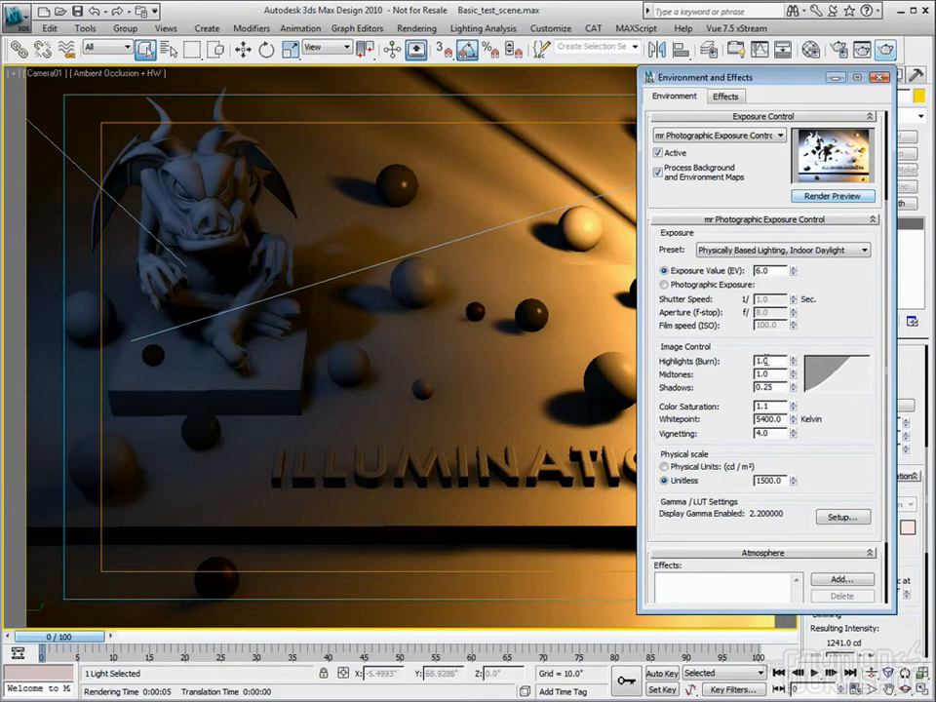
Reset Highlights (Burn) to 0.0 and render the camera view
right_click(794, 364)
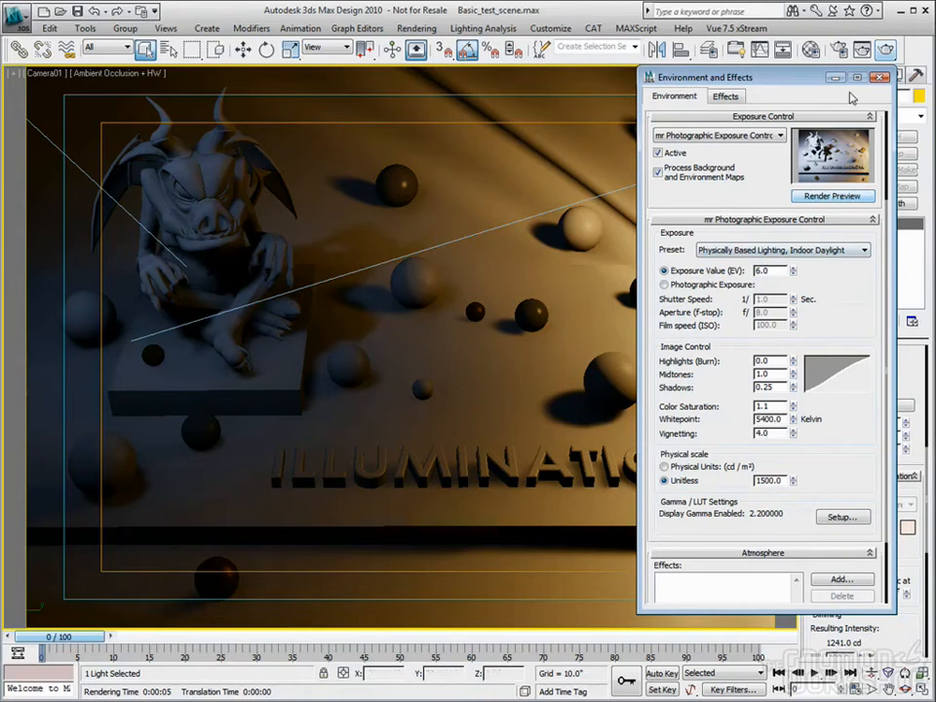
click(885, 51)
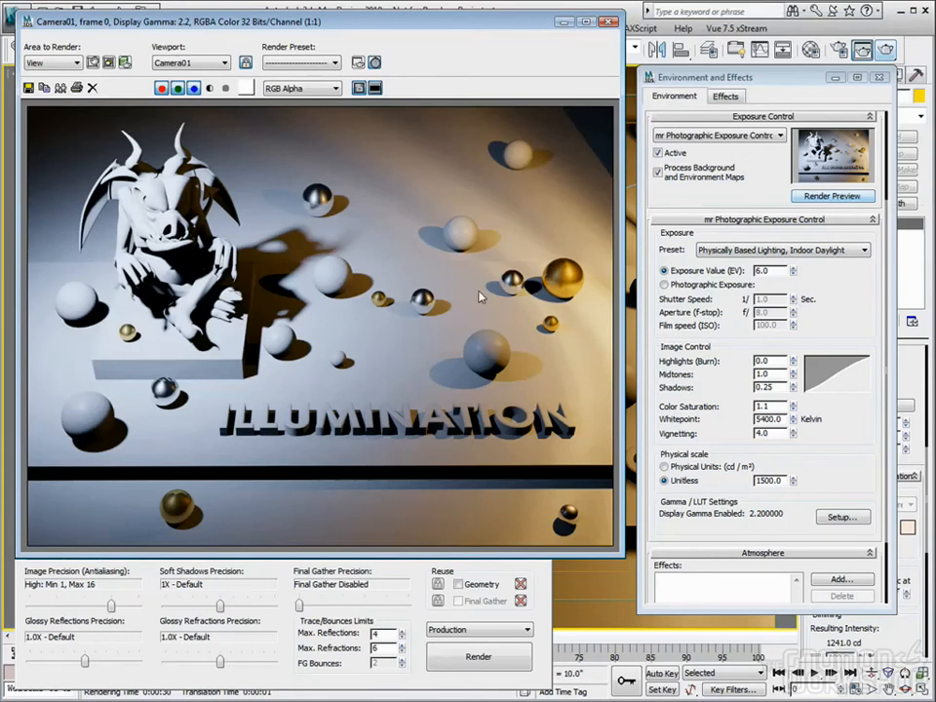
Set Highlights (Burn) to 0.75 and render the camera view again to compare the bright areas
double_click(763, 360)
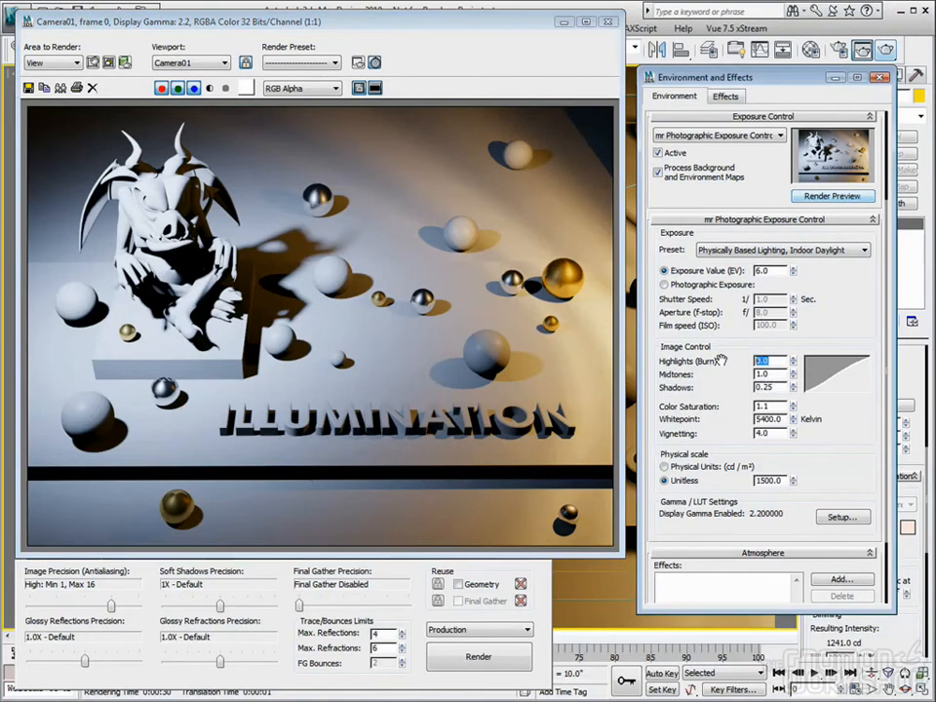
text(.75)
key(Tab)
key(Tab)
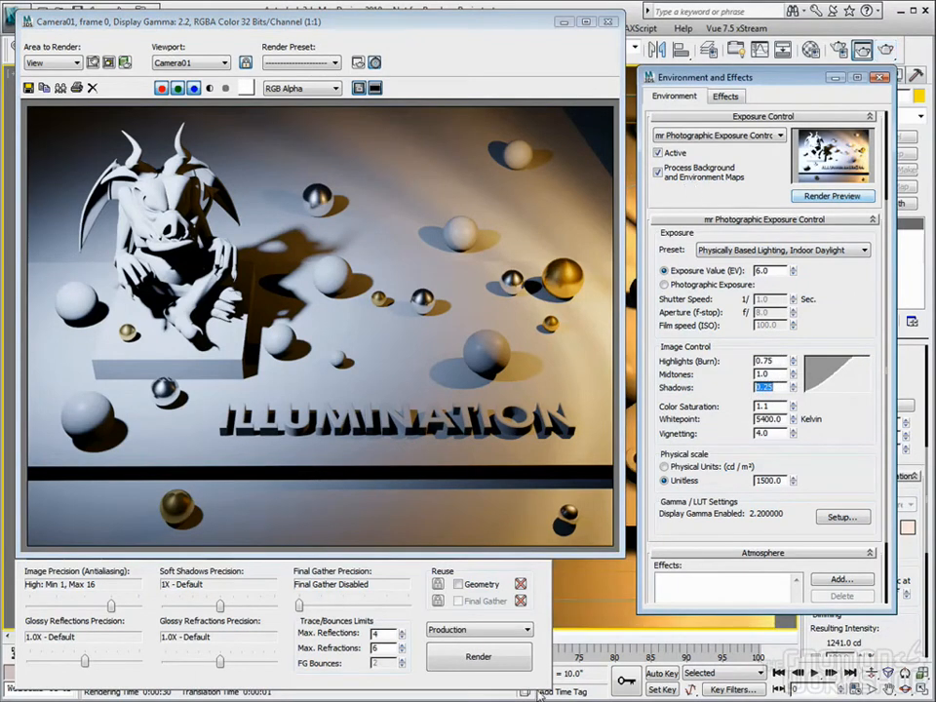
click(477, 656)
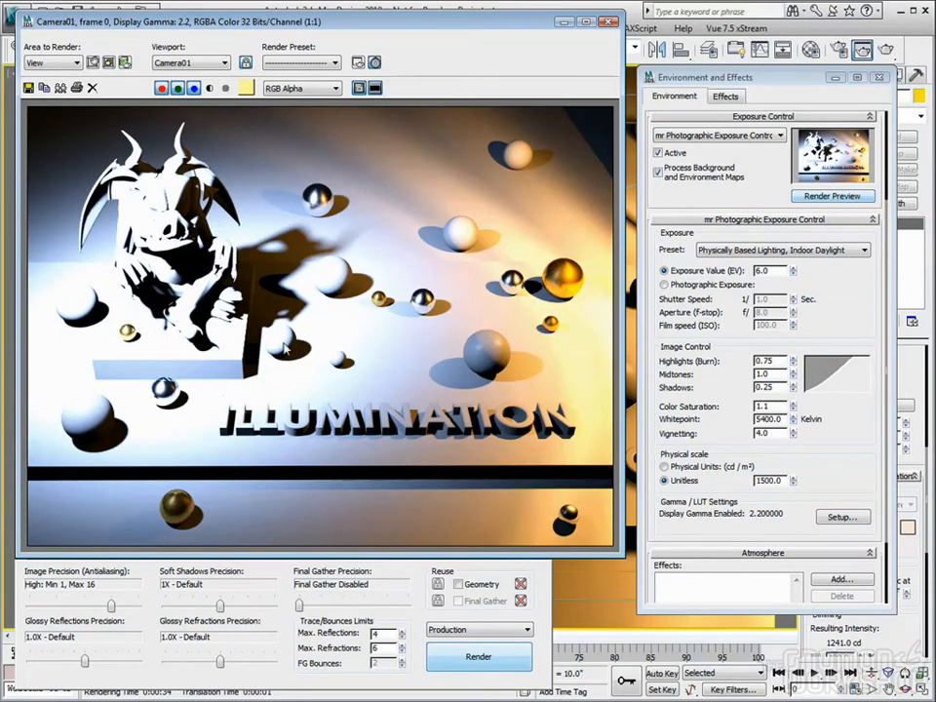
Check the frame buffer type in the mental ray renderer settings, and inspect pixel values on the rendered image's chrome sphere
click(838, 56)
click(616, 72)
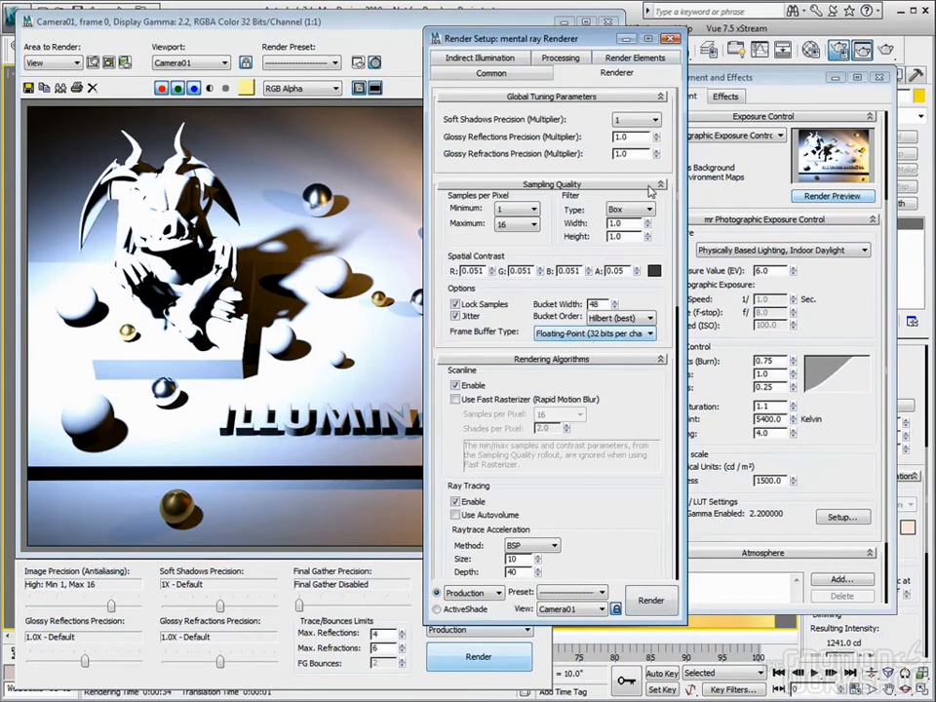
click(671, 39)
drag(310, 202, 324, 203)
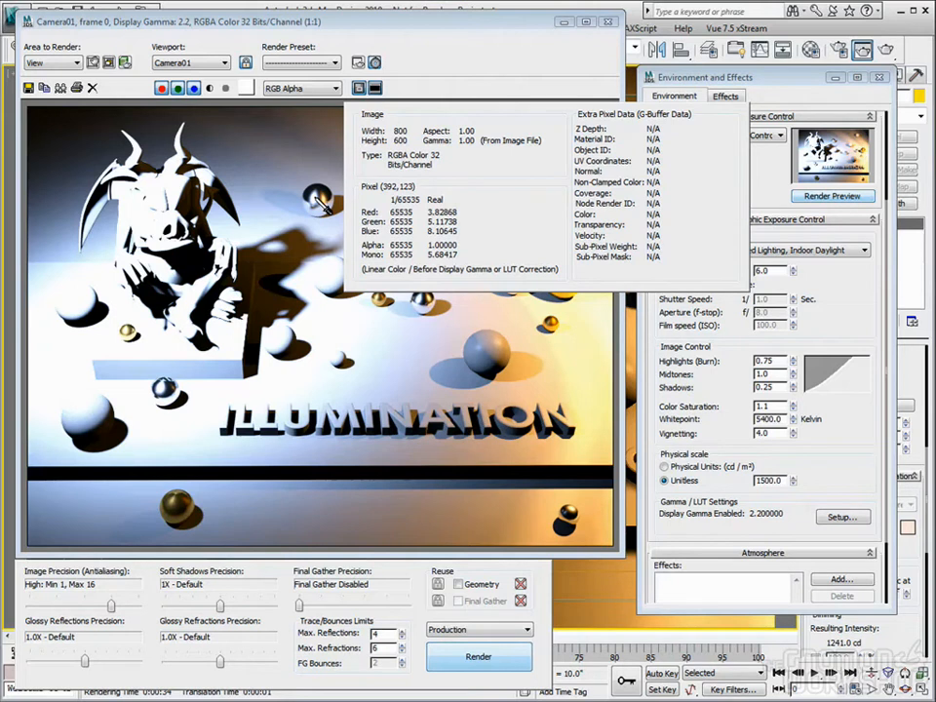
right_drag(323, 202, 323, 203)
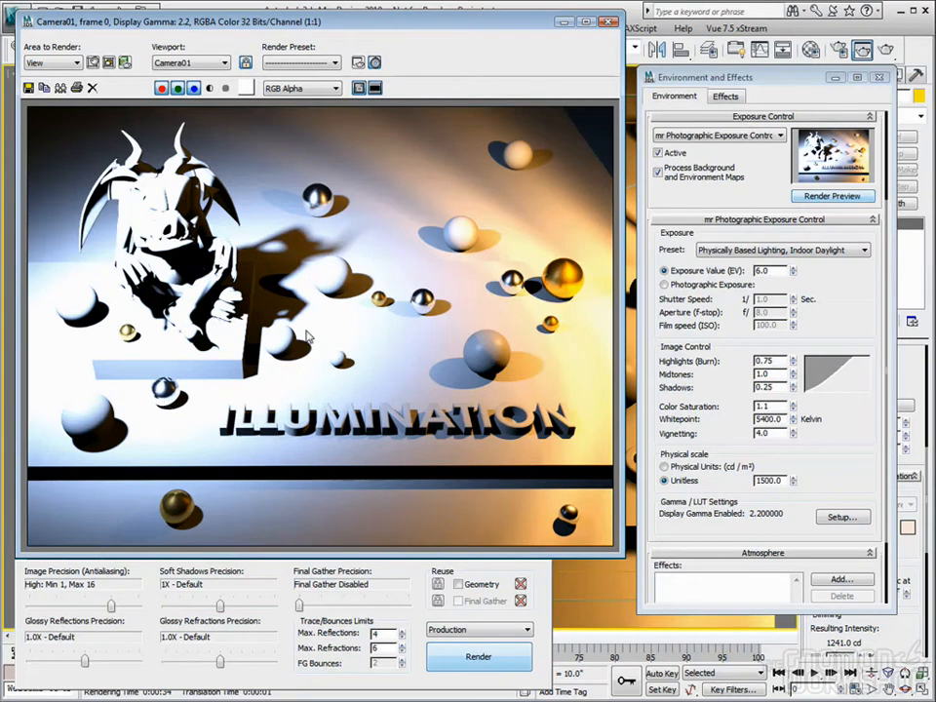
Set Highlights (Burn) to 0.15, lower Midtones to 0.4, and render the result
click(720, 360)
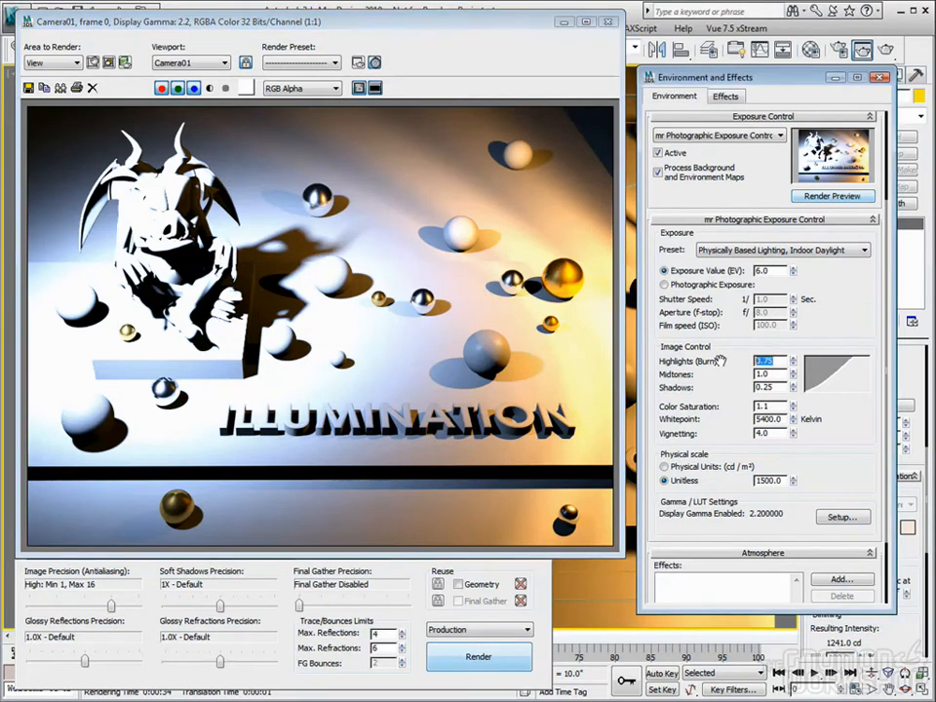
text(.15)
key(Tab)
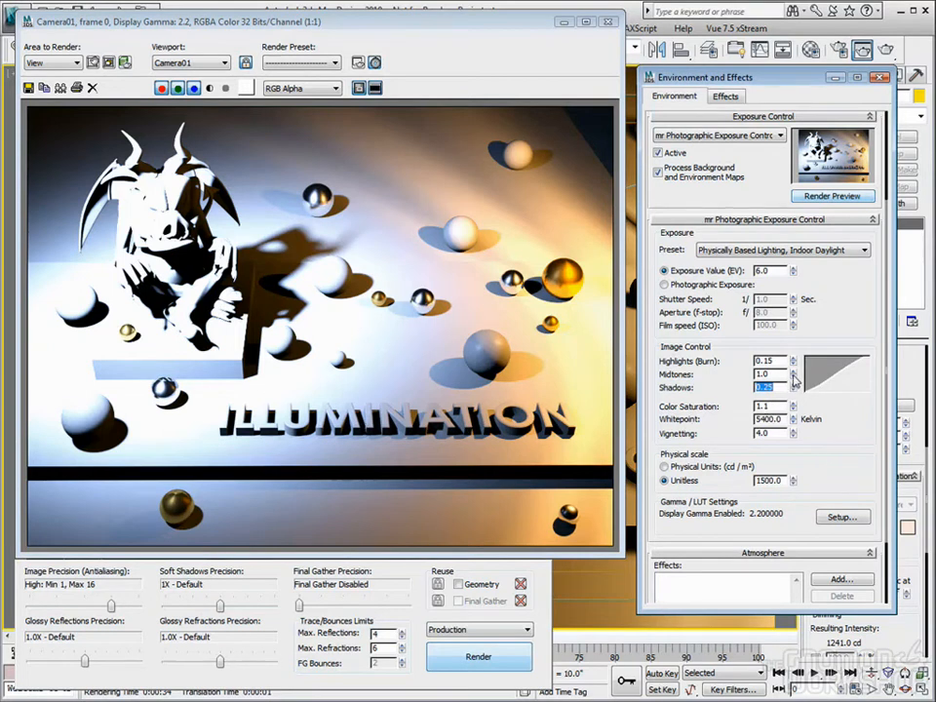
mouse_move(792, 374)
mouse_down()
mouse_move(800, 405)
mouse_move(793, 378)
mouse_move(794, 388)
mouse_up()
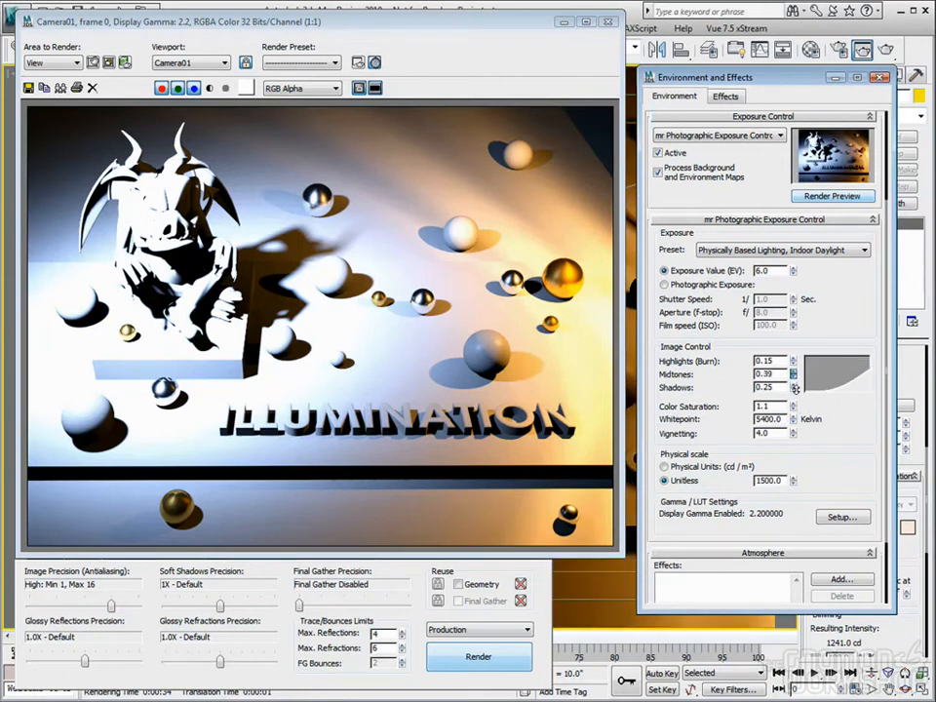
click(478, 657)
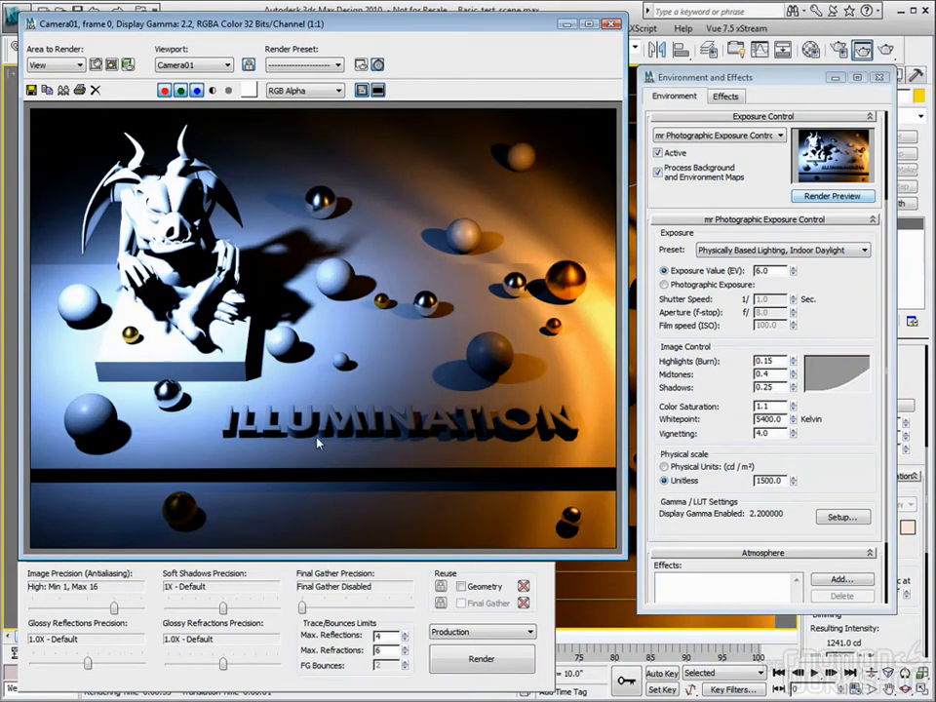
Try a Midtones value of 1.5 and render the camera view for comparison
drag(767, 373, 715, 375)
text(1.5)
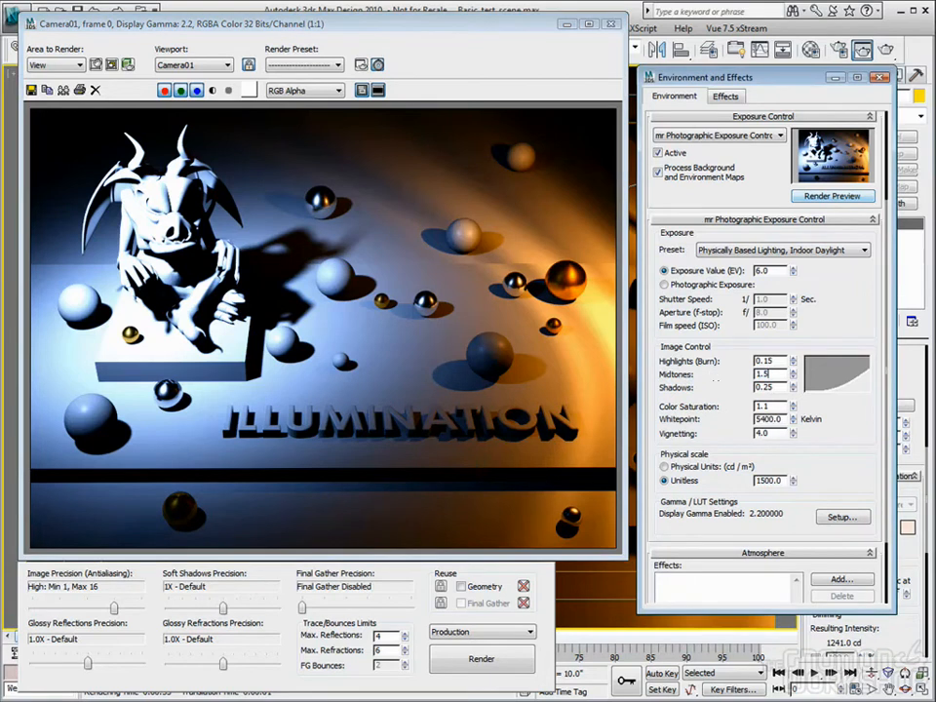
key(Return)
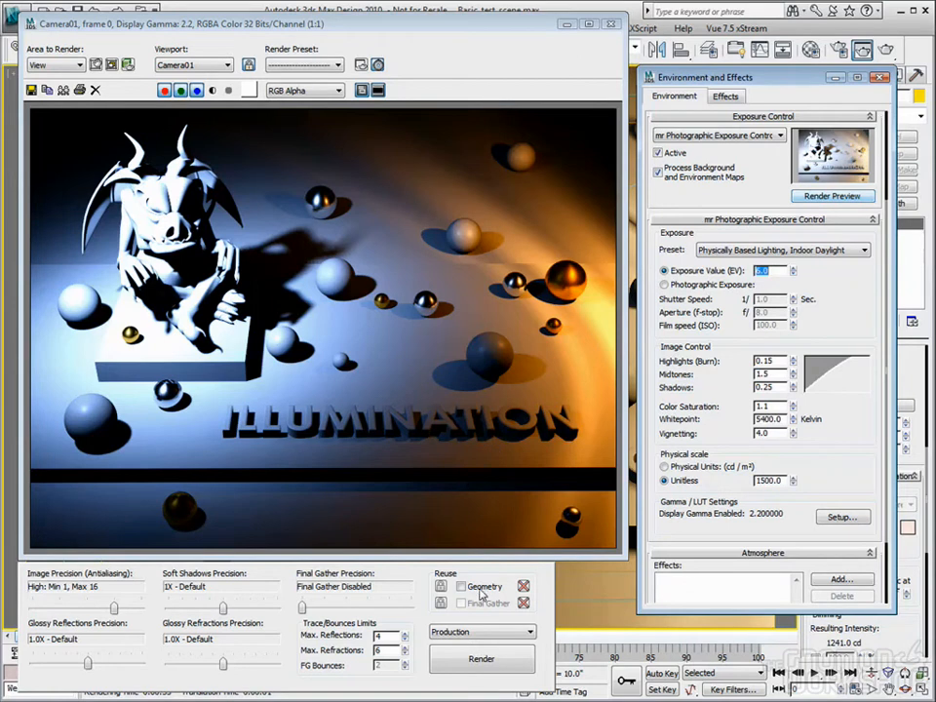
click(473, 663)
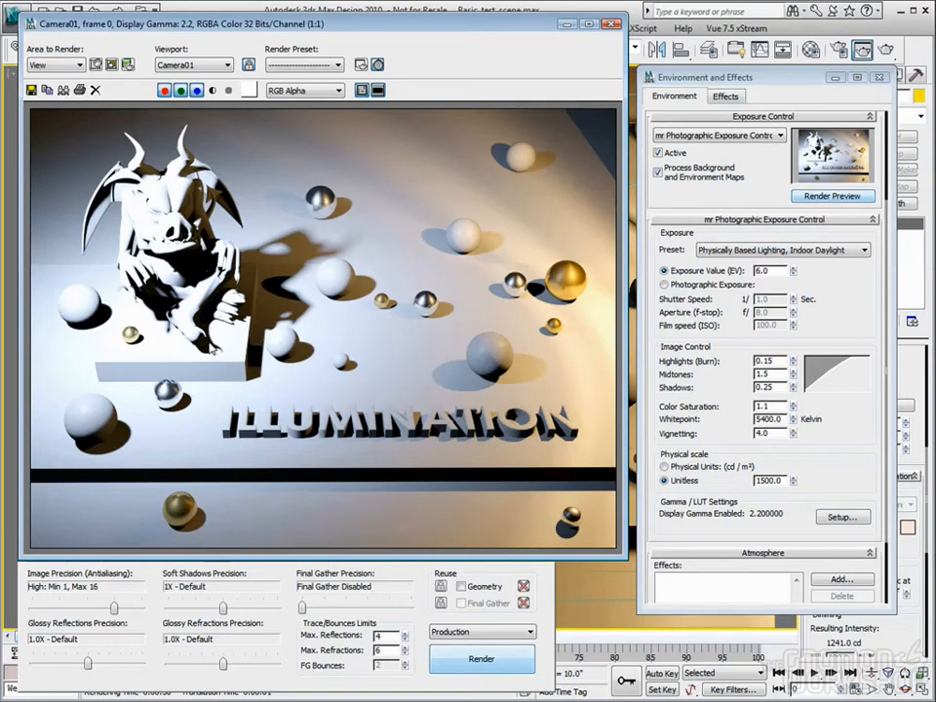
Restore Midtones to 1.0
drag(786, 373, 673, 375)
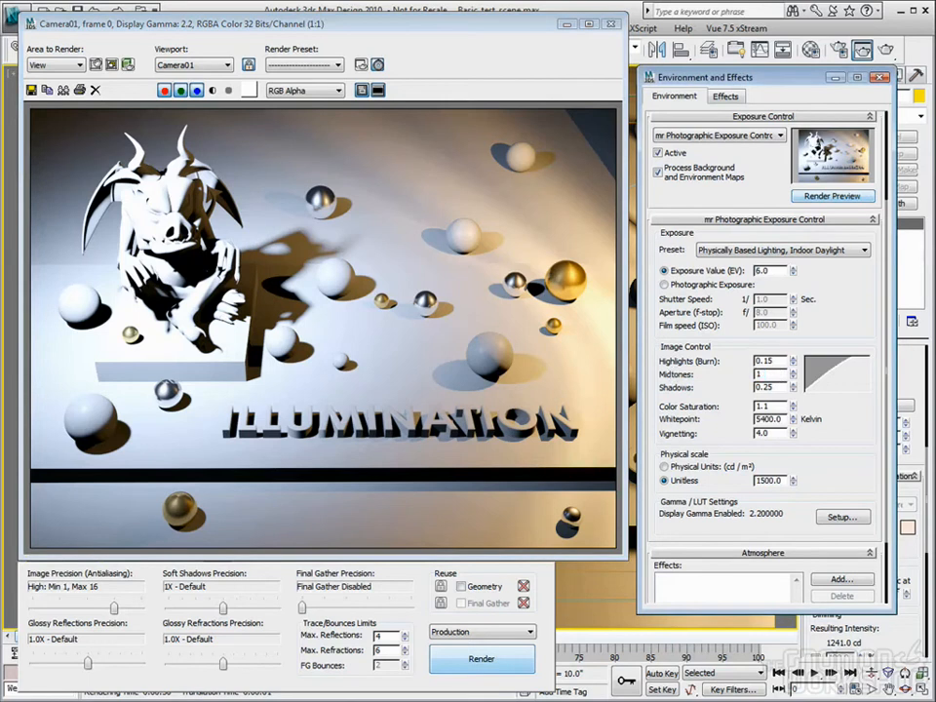
text(1.0)
key(Tab)
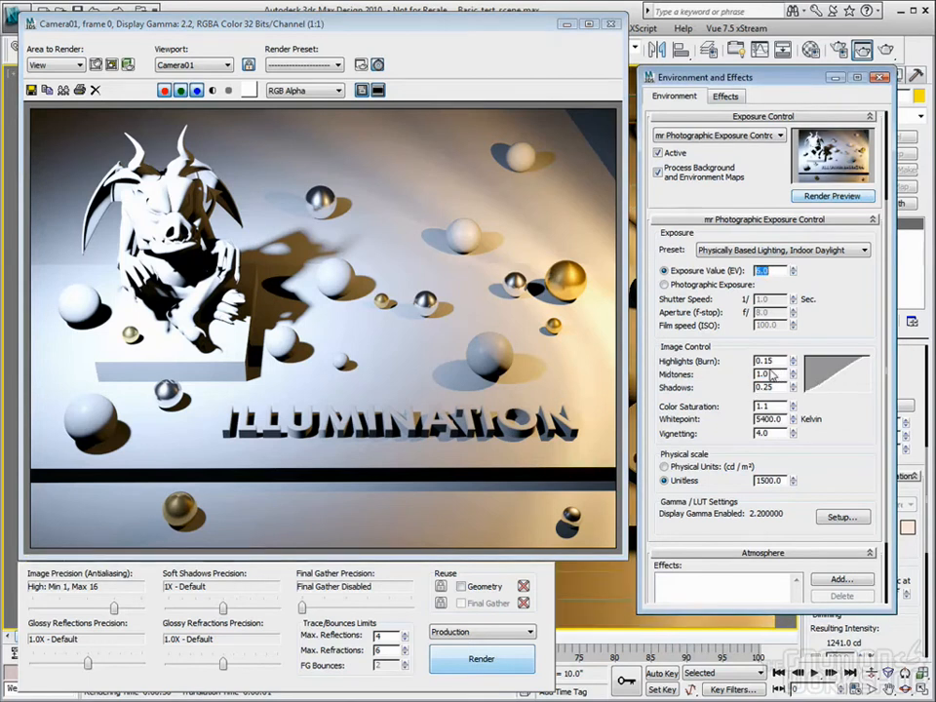
drag(770, 373, 741, 373)
Try a Shadows value of 0.2, reset it to 0.0, and render the camera view
click(776, 387)
key(BackSpace)
key(Tab)
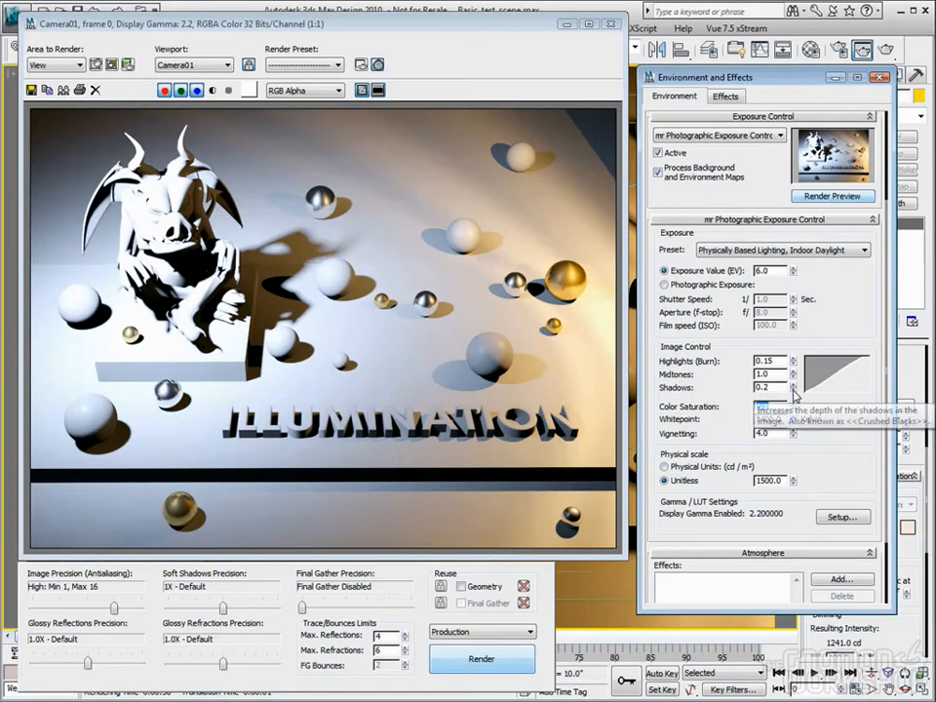
right_click(792, 390)
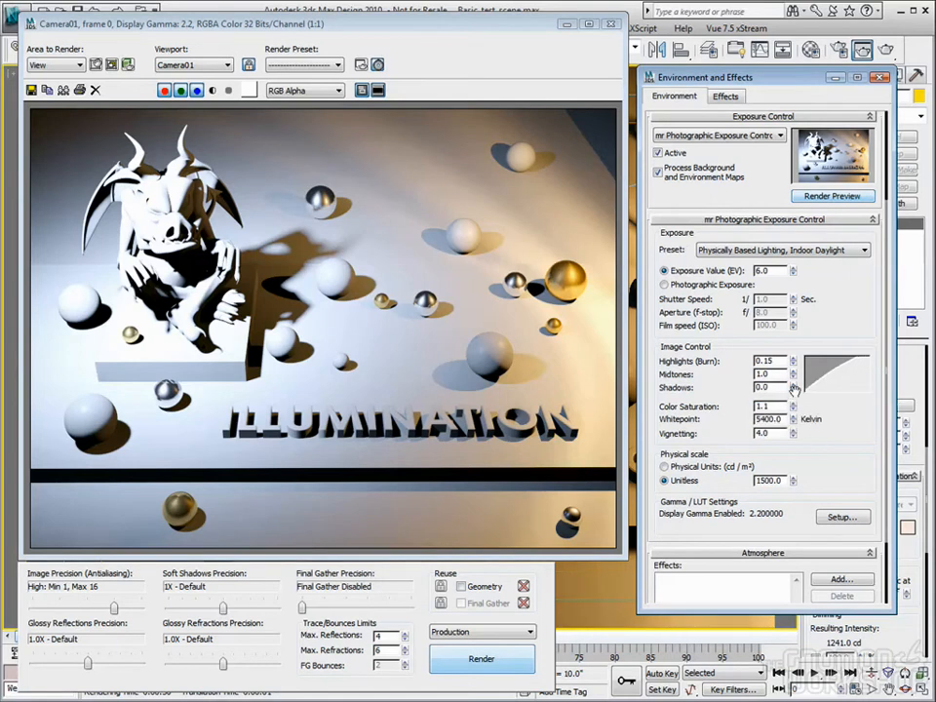
click(885, 49)
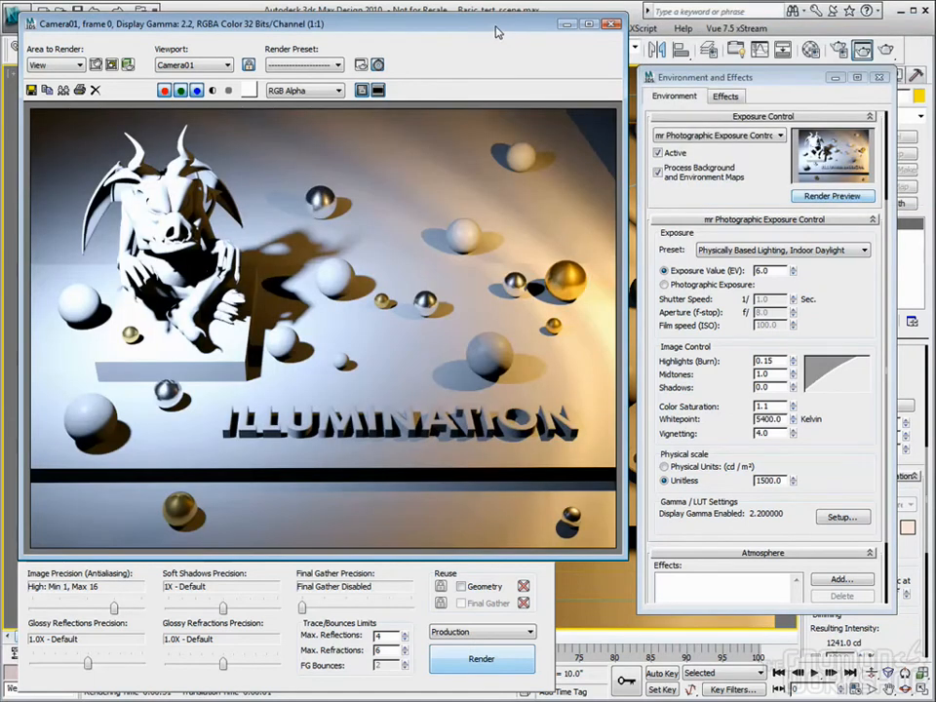
Hide the render controls in the rendered frame window and move the window clear of the main menu
drag(495, 32, 501, 37)
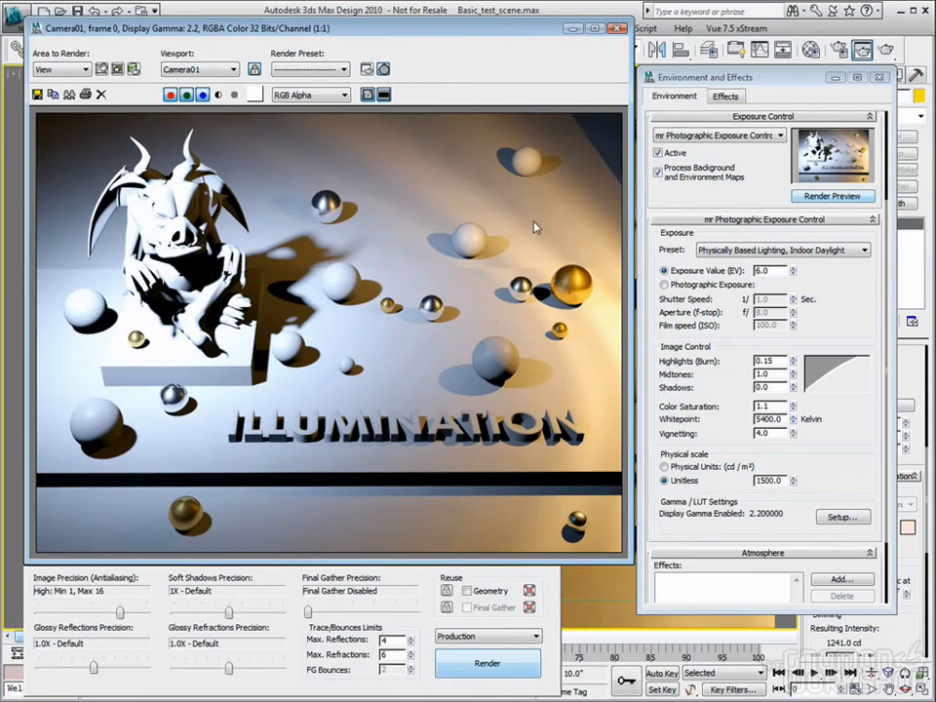
click(383, 94)
drag(449, 33, 443, 124)
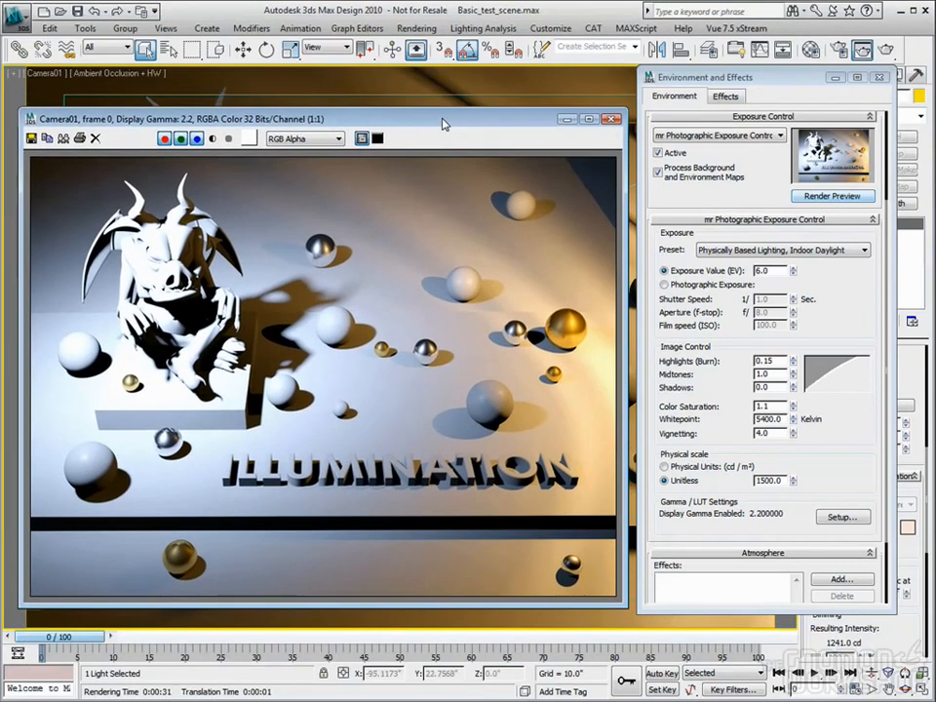
Load the last rendered image into Channel B of the RAM Player with the default configuration
click(416, 28)
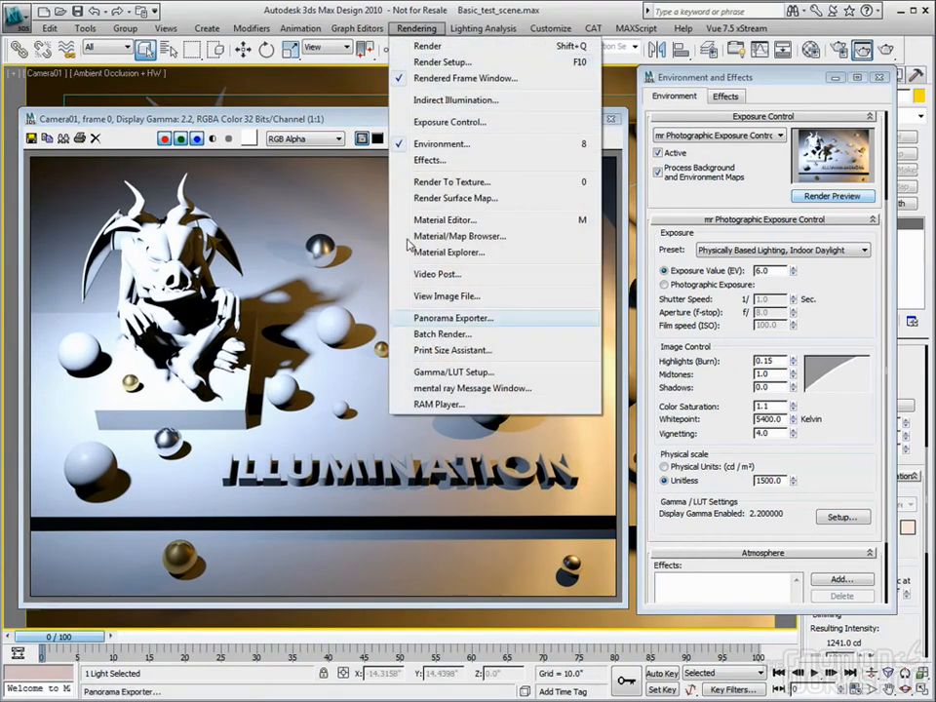
click(414, 404)
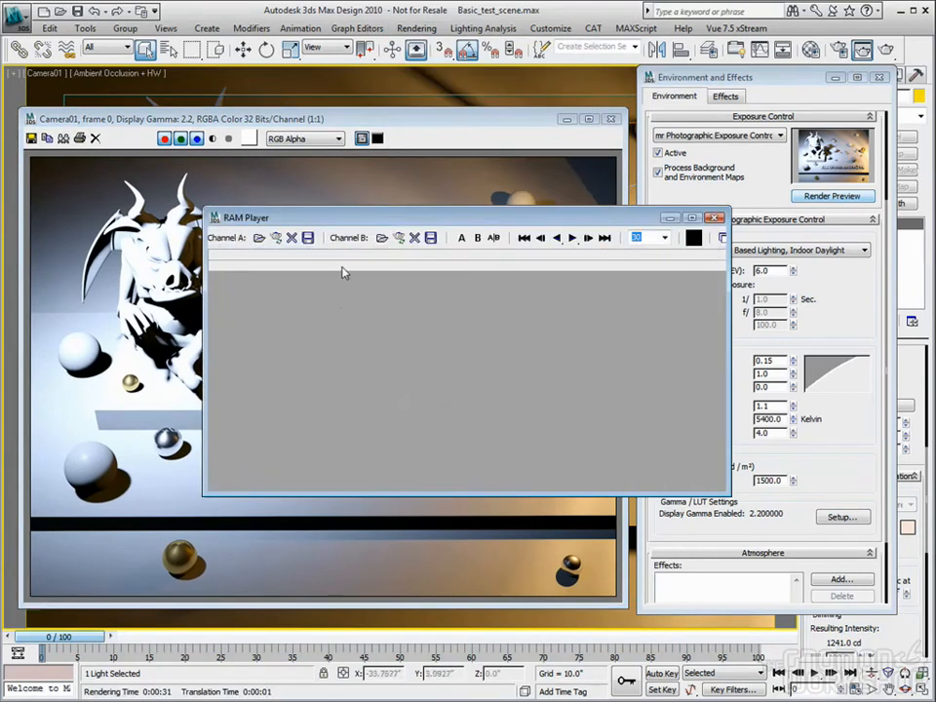
click(399, 237)
click(494, 424)
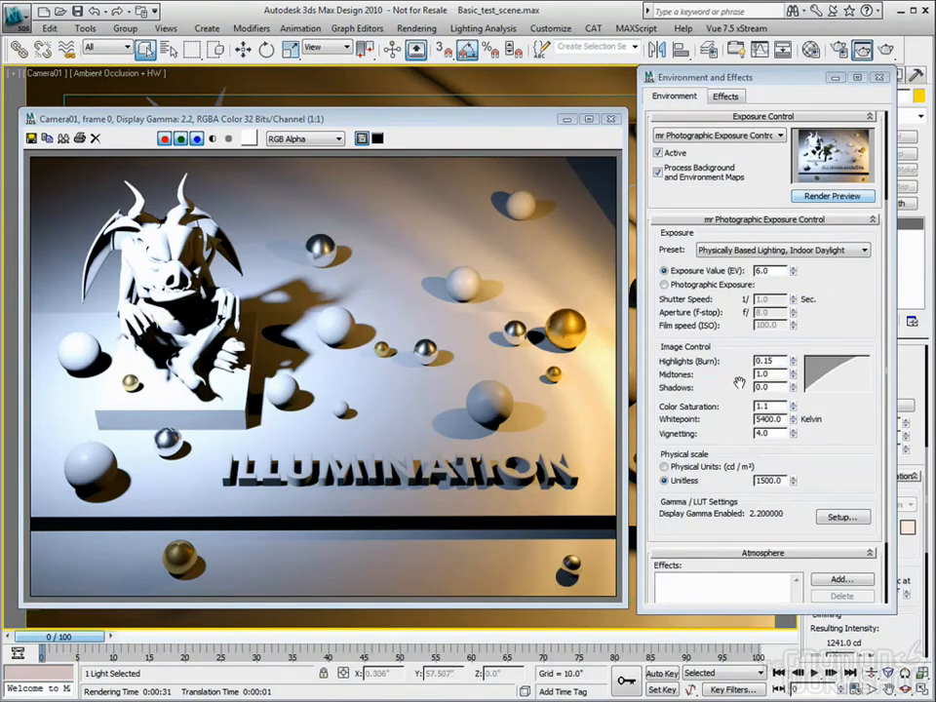
Set Shadows to 1.0 after comparing the preview against 0.0, and render the camera view
drag(793, 386, 794, 321)
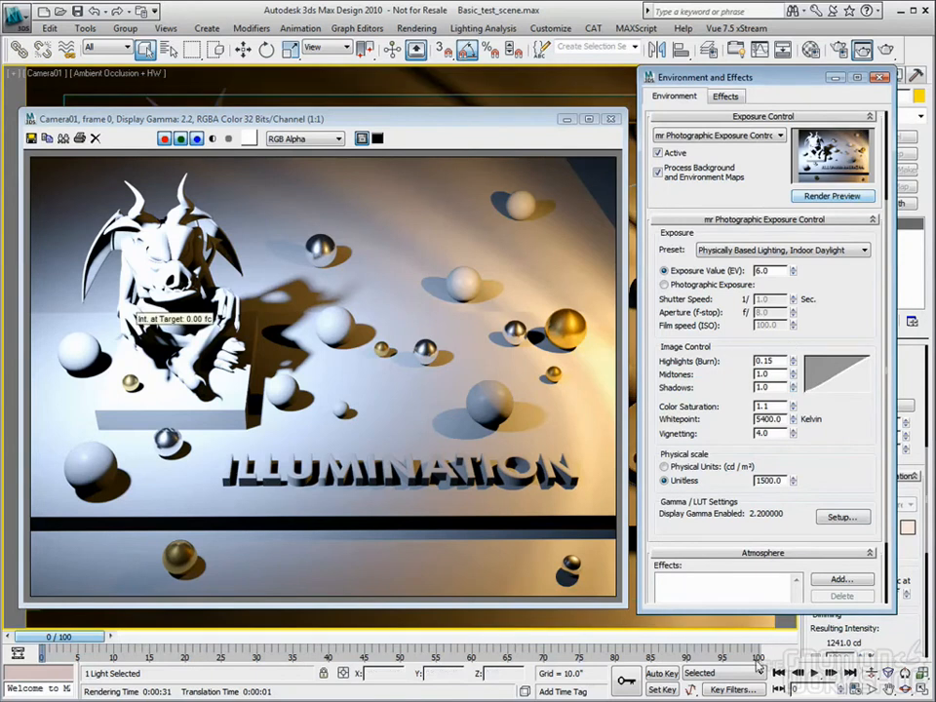
drag(459, 122, 332, 136)
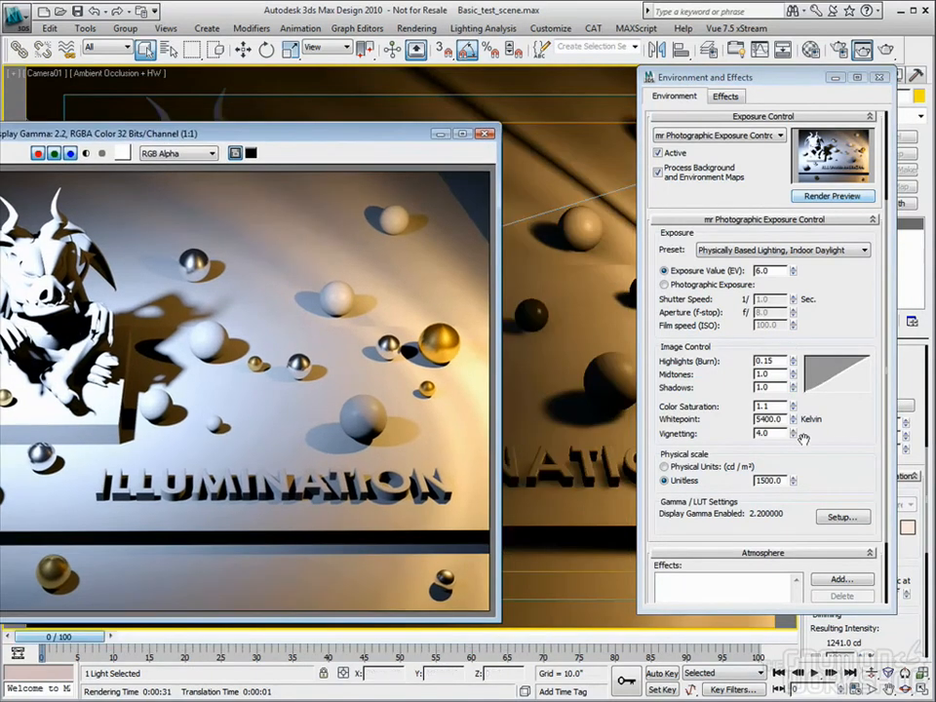
drag(793, 387, 811, 526)
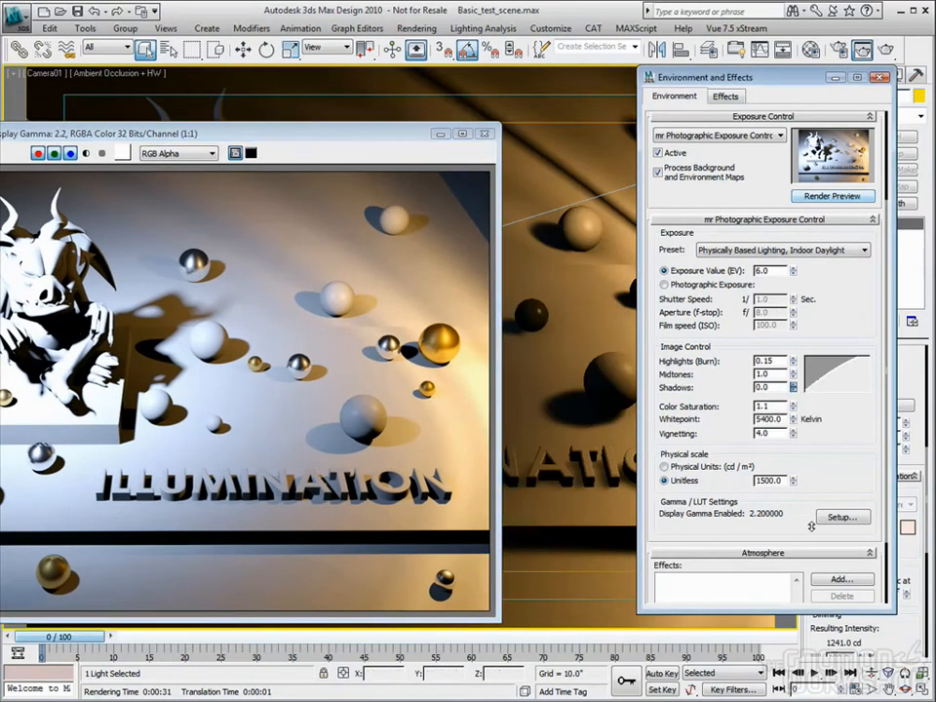
drag(792, 389, 802, 162)
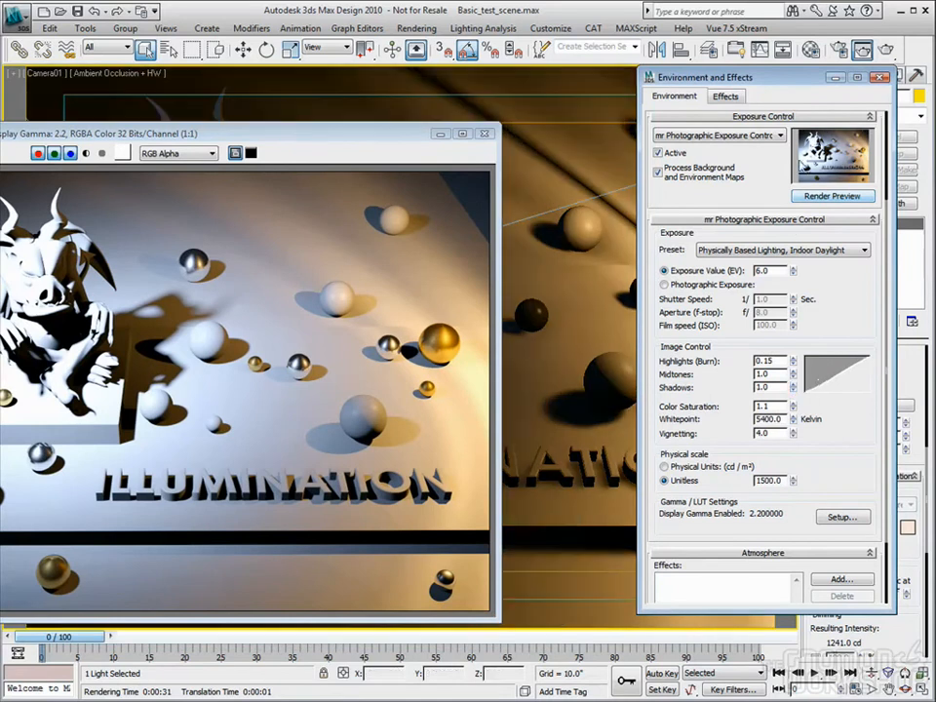
drag(327, 125, 479, 93)
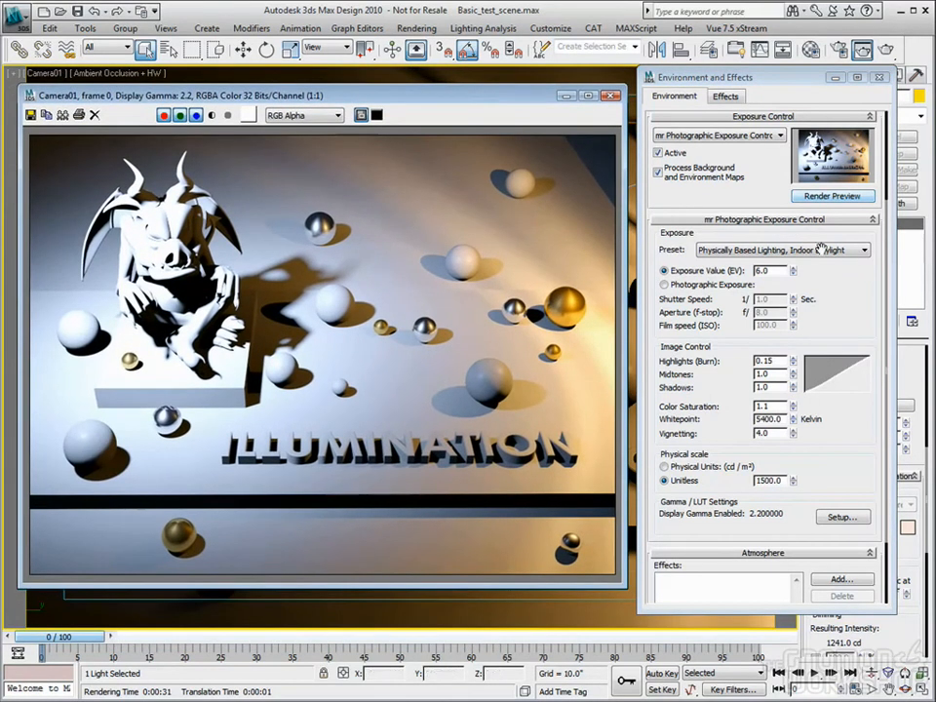
click(883, 47)
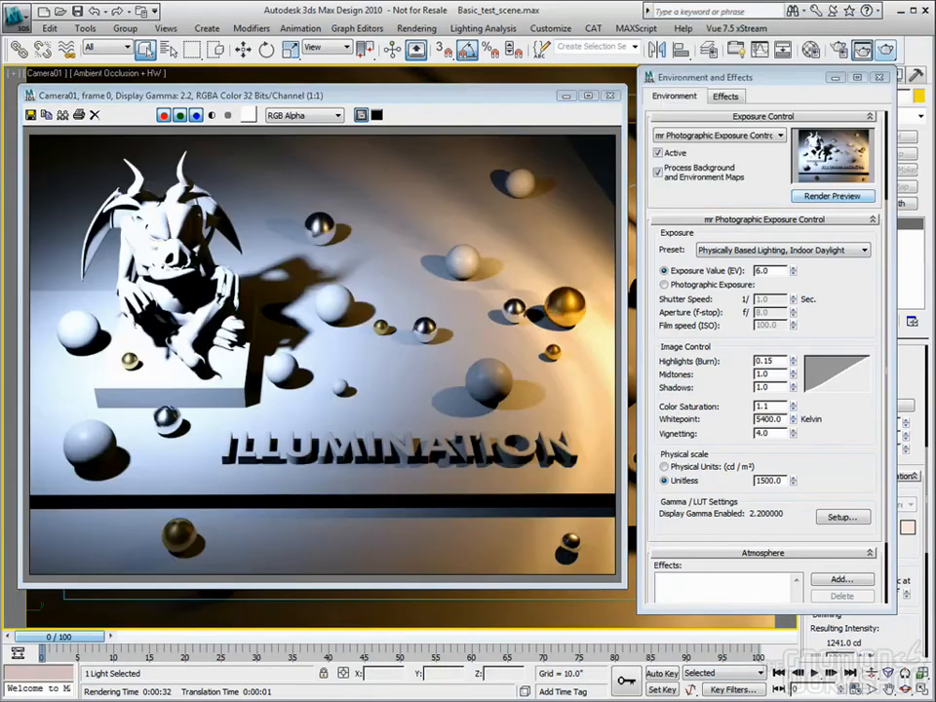
Load the last rendered image into Channel A of the RAM Player with the default configuration
drag(934, 187, 482, 142)
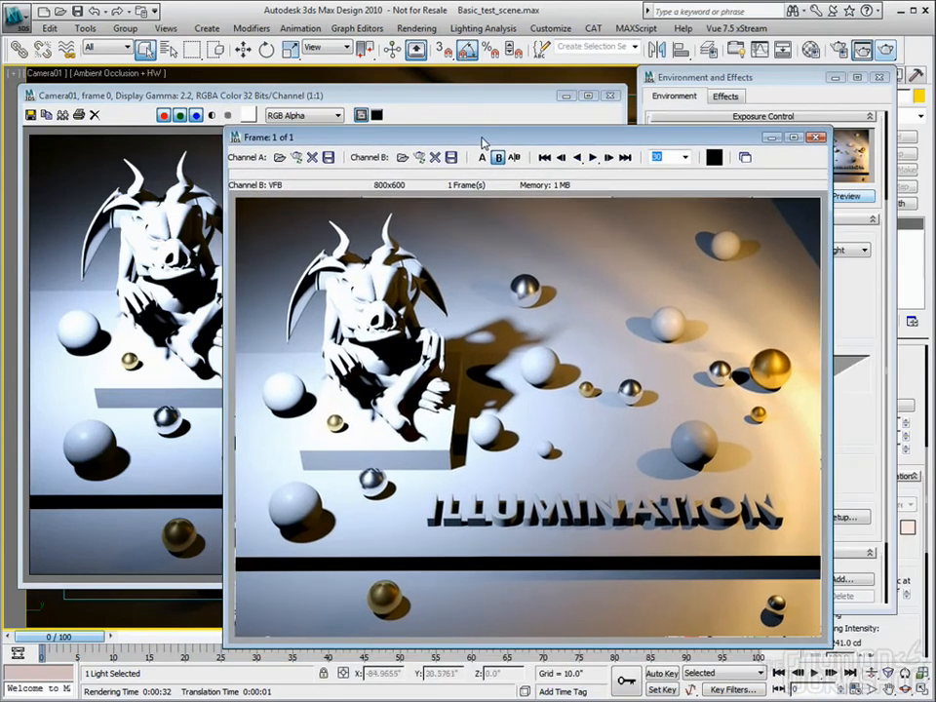
click(297, 157)
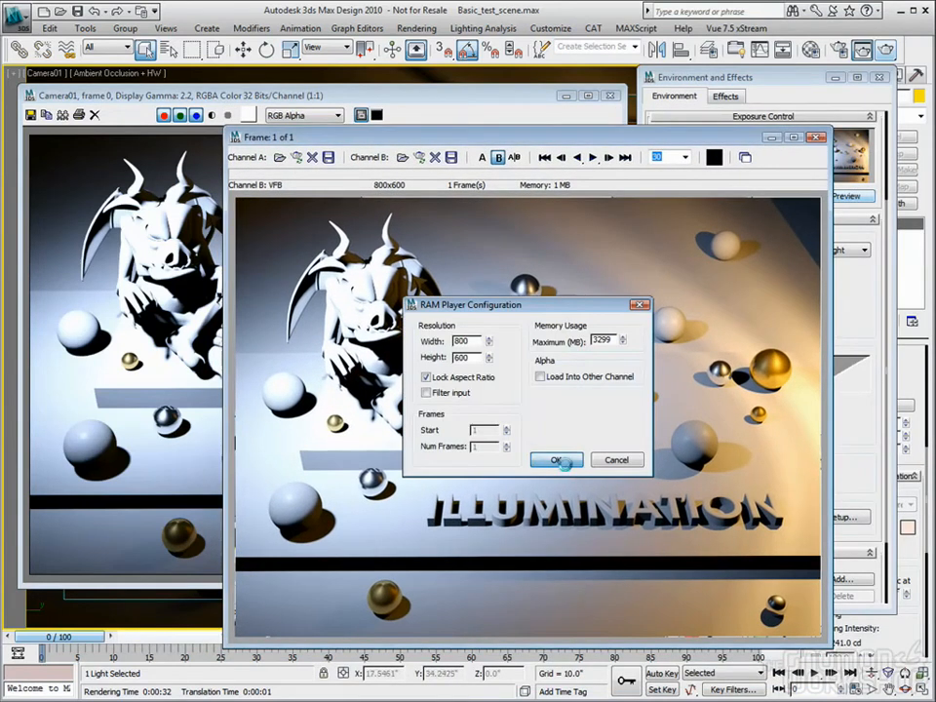
click(556, 460)
Compare the two shadow renders by sliding the RAM Player's split divider across the image, and close the player
drag(529, 199, 488, 234)
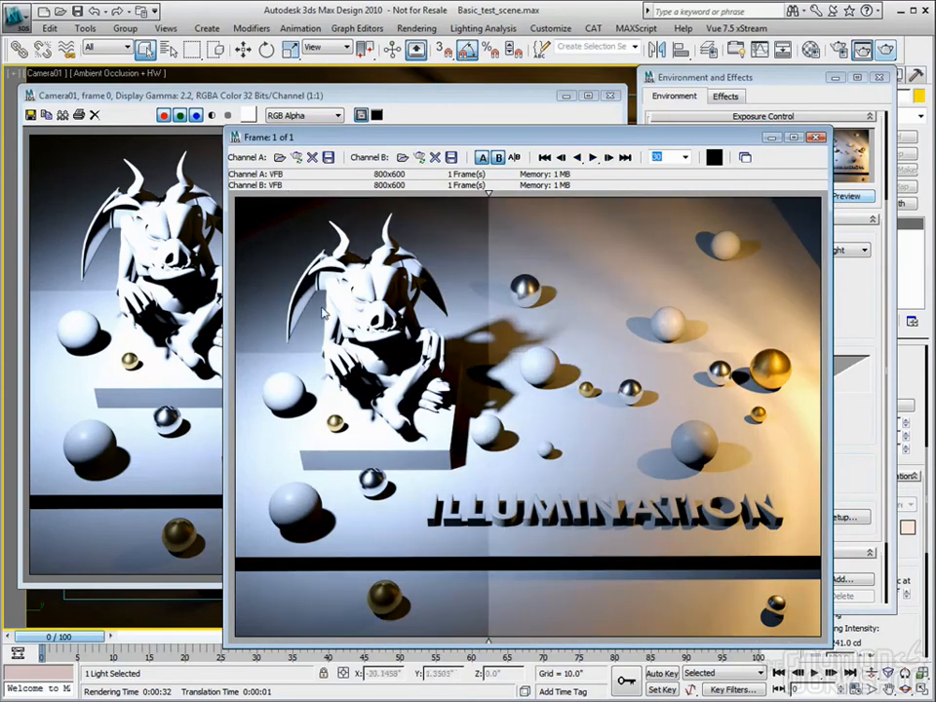
click(740, 78)
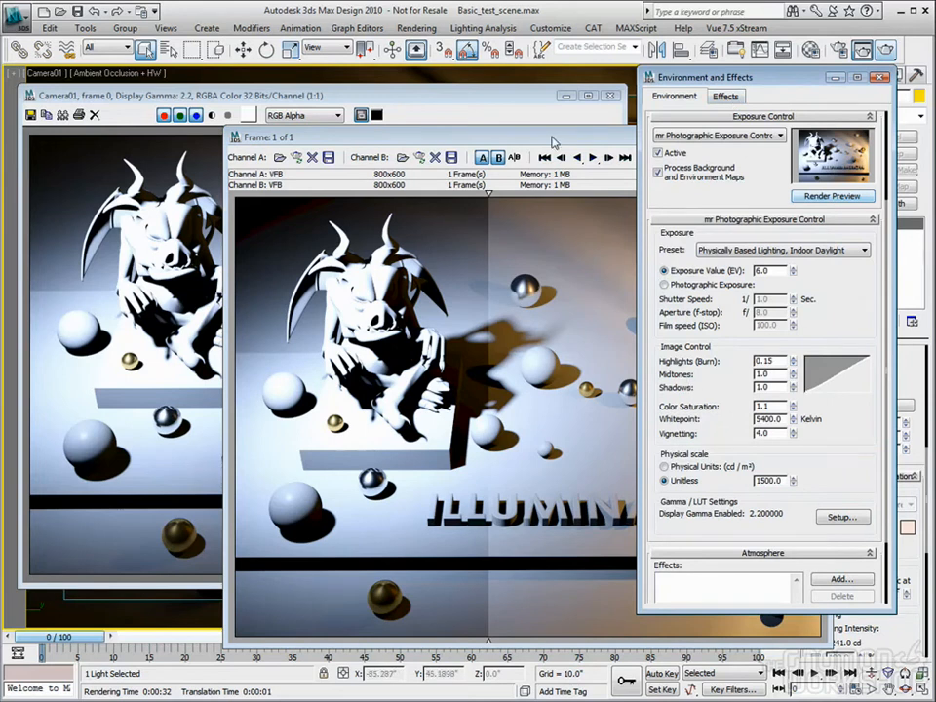
click(456, 220)
drag(492, 194, 546, 202)
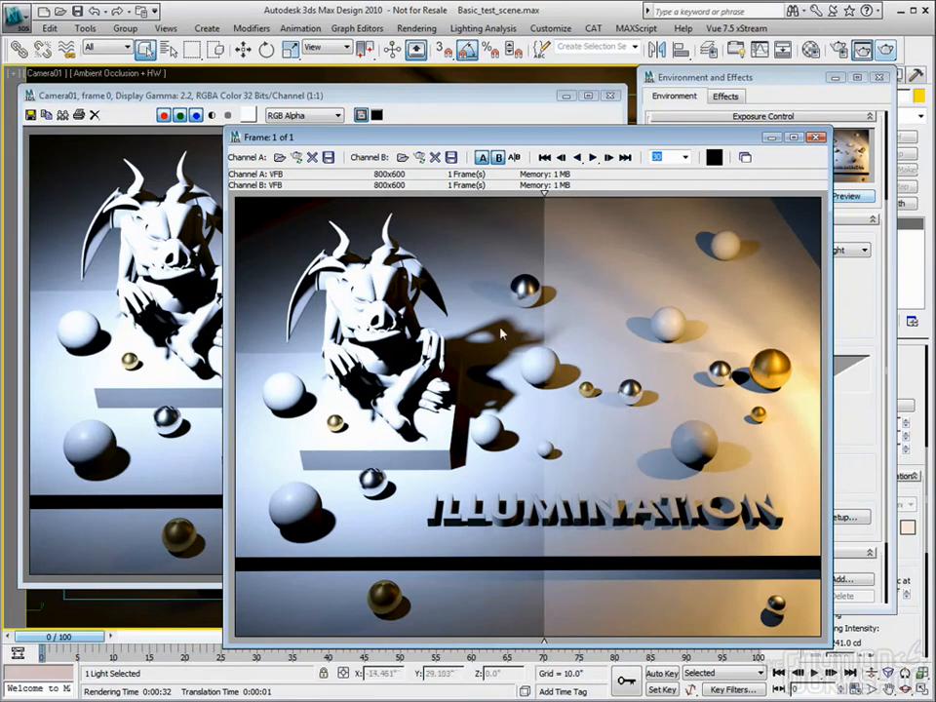
drag(565, 191, 543, 205)
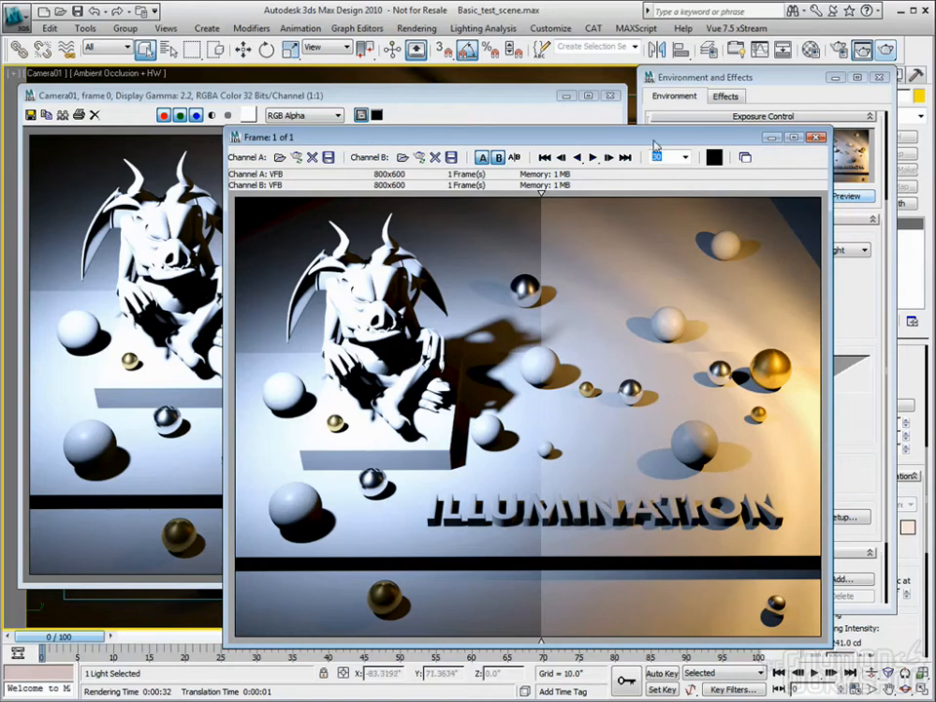
click(816, 136)
Set Shadows to 0.25 and Color Saturation to 1.0 in the exposure control's image settings
click(770, 387)
text(0.25)
key(Tab)
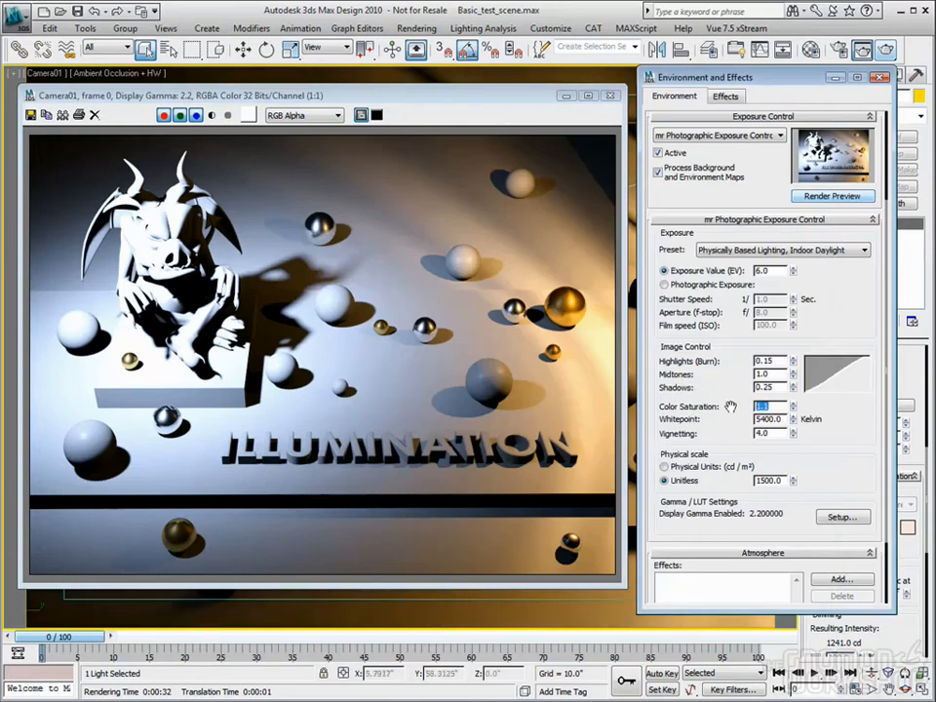
text(1.0)
key(Tab)
key(Tab)
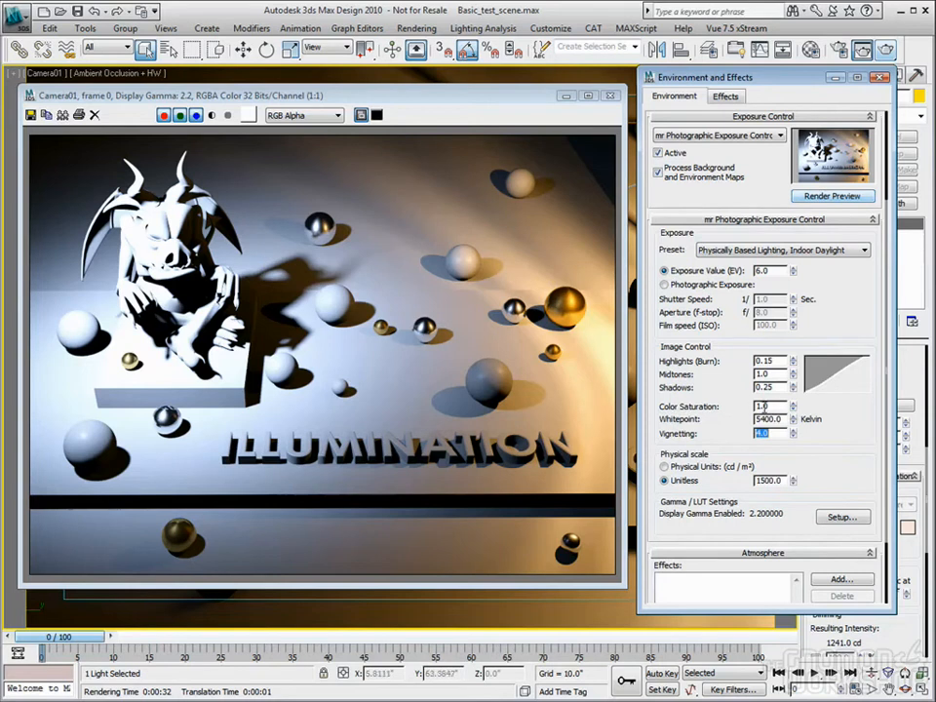
Try Color Saturation at 5.0 and 0.0 with the viewport uncovered, restore 1.0, and move the rendered frame window back
drag(793, 410, 793, 385)
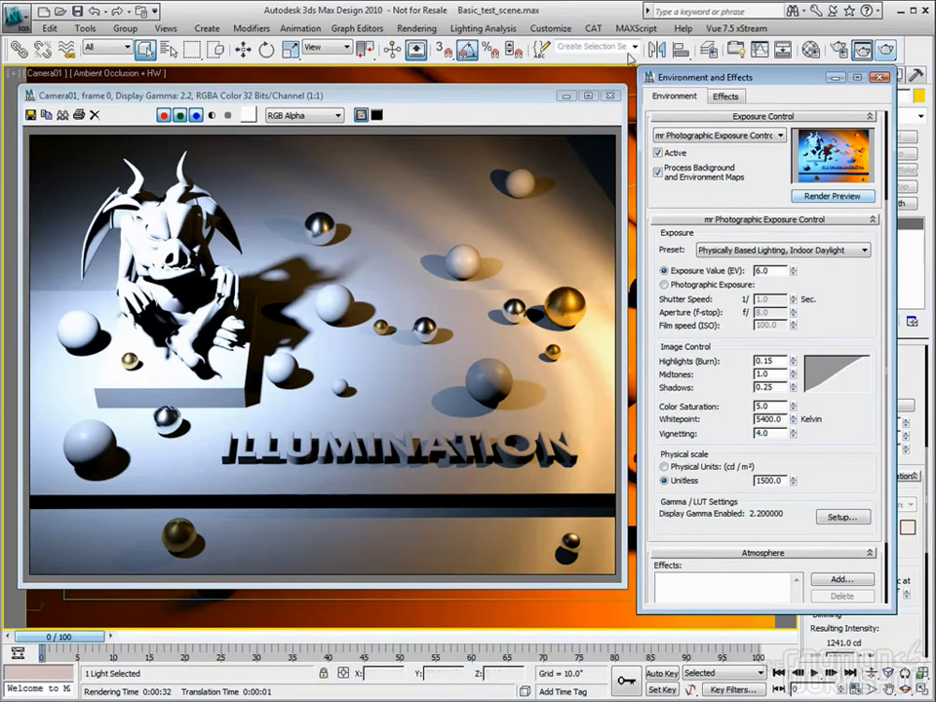
drag(519, 98, 403, 111)
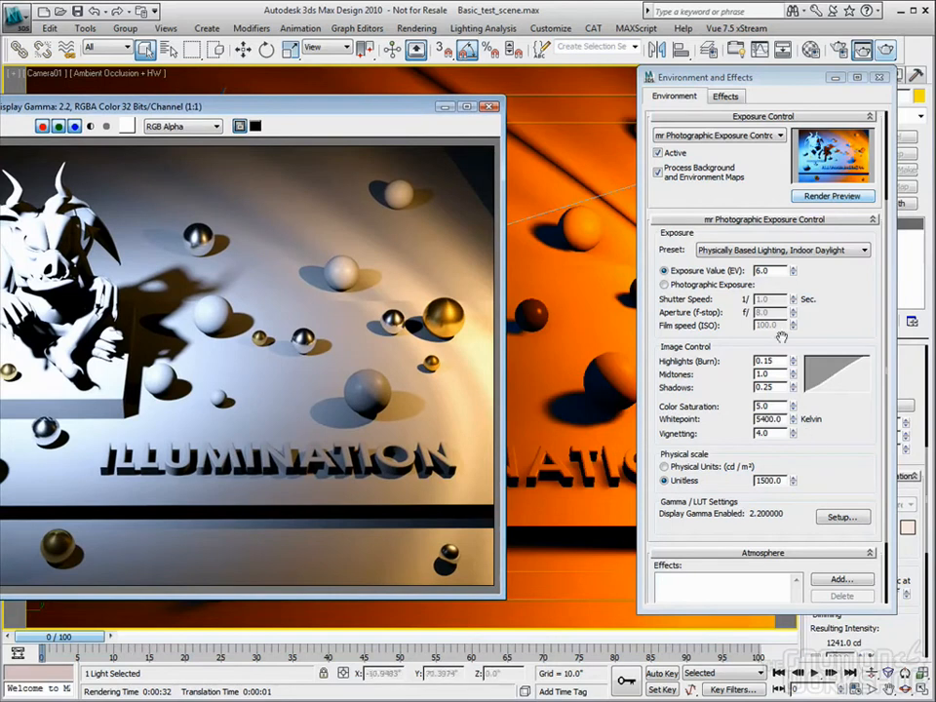
right_click(792, 409)
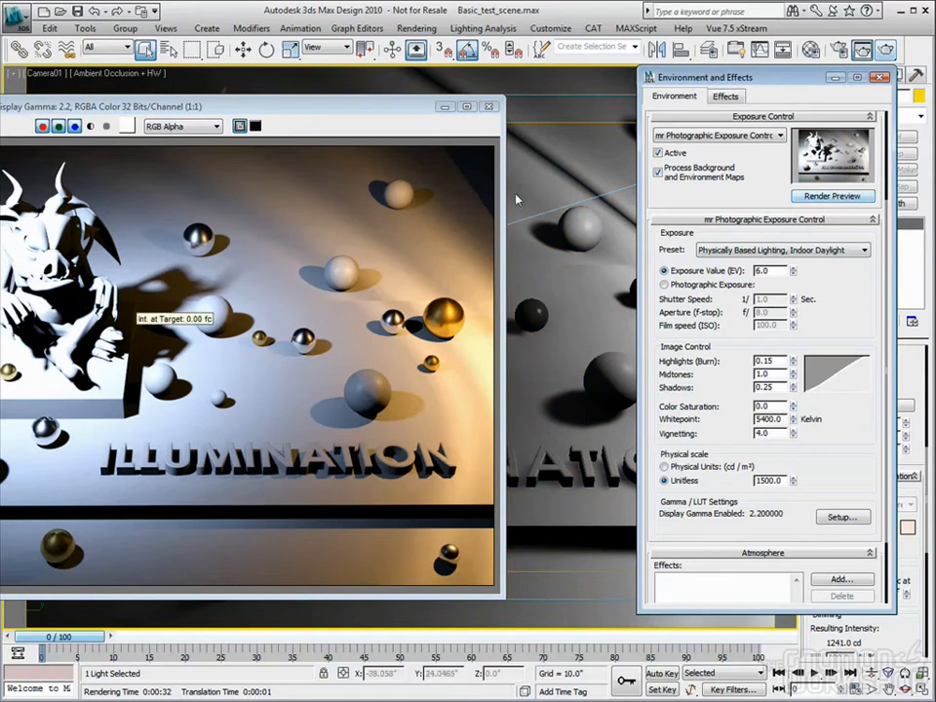
drag(792, 407, 793, 322)
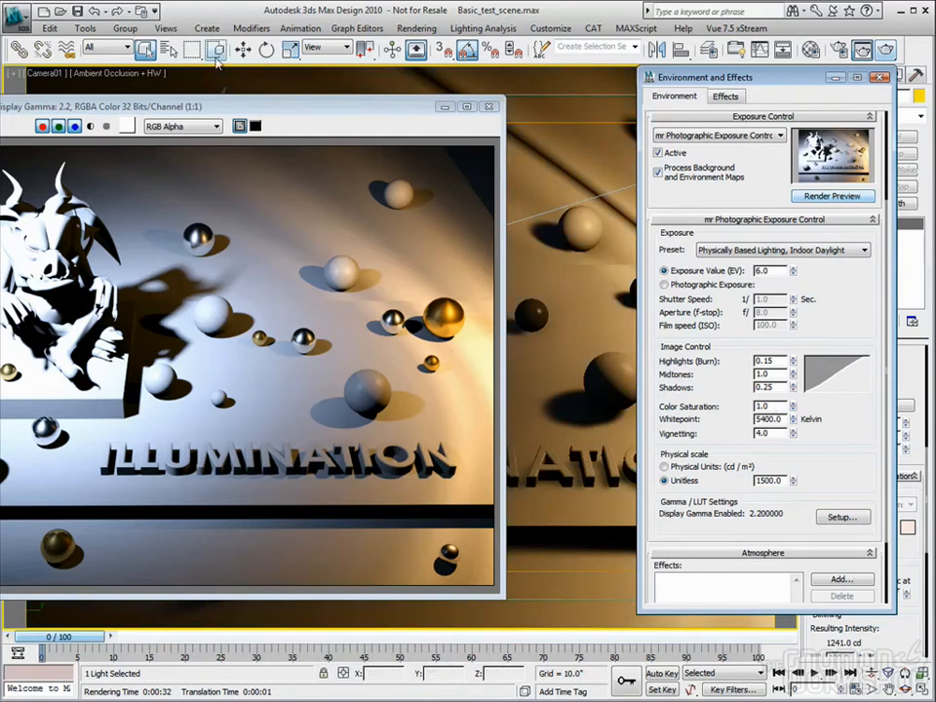
drag(291, 108, 415, 89)
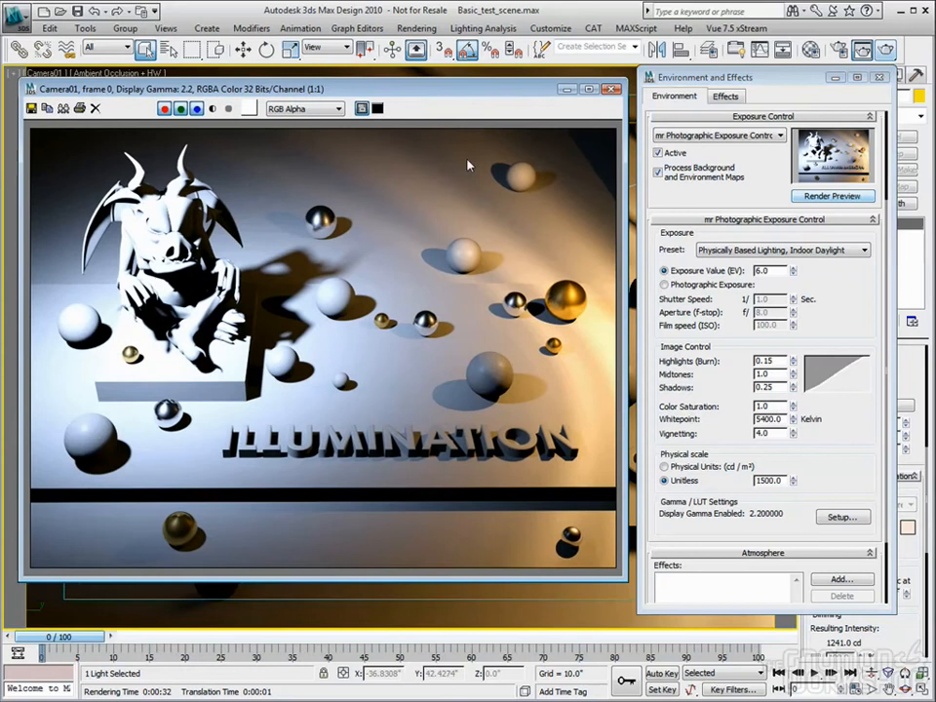
Render the camera view with Color Saturation at 0.0, and restore the saturation to 1.0
right_click(793, 407)
click(889, 54)
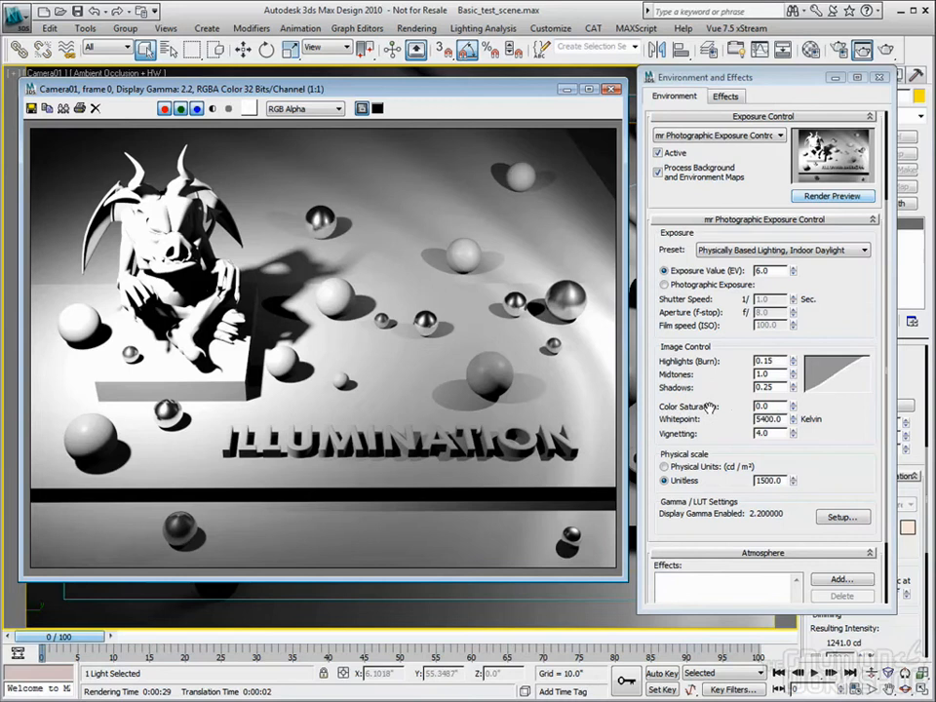
drag(772, 404, 731, 404)
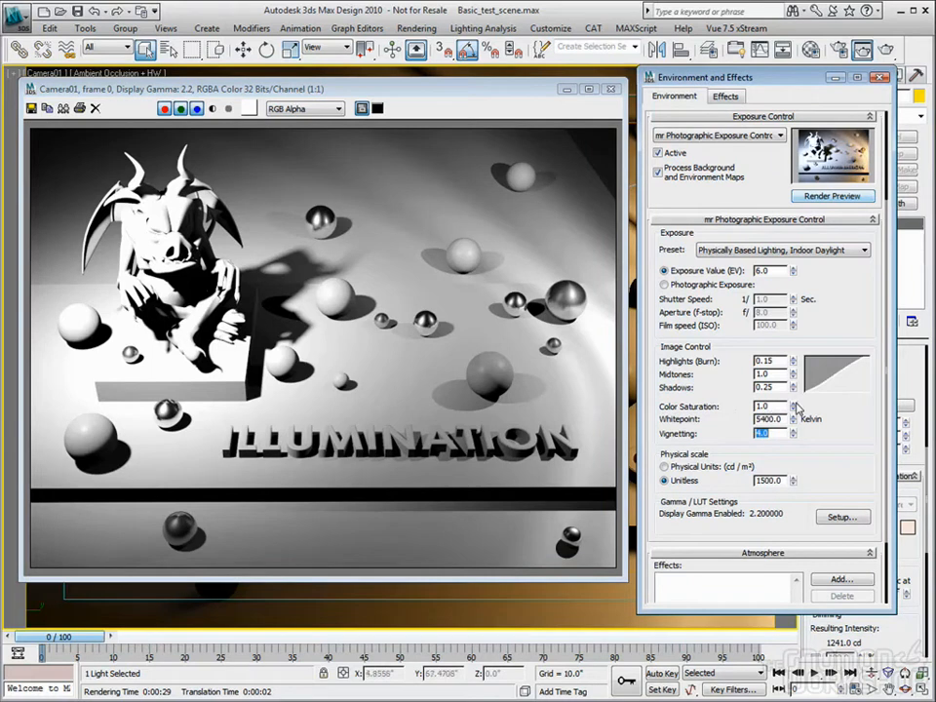
Try Color Saturation at 2.13 and 4.3452 with the rendered frame window closed, and reset it to 1.0
drag(769, 405, 730, 406)
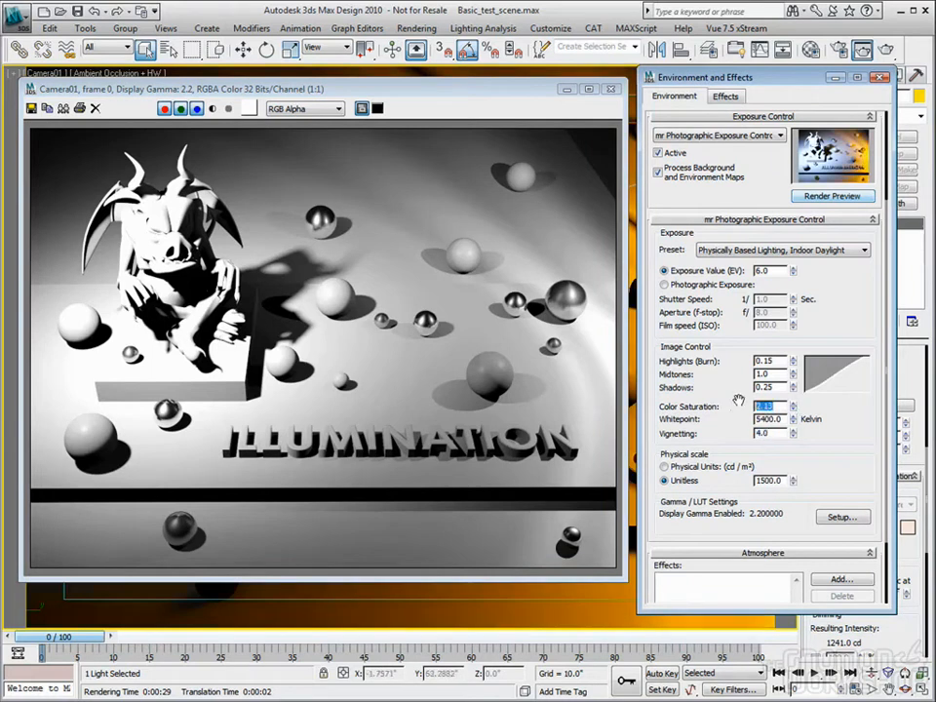
click(610, 89)
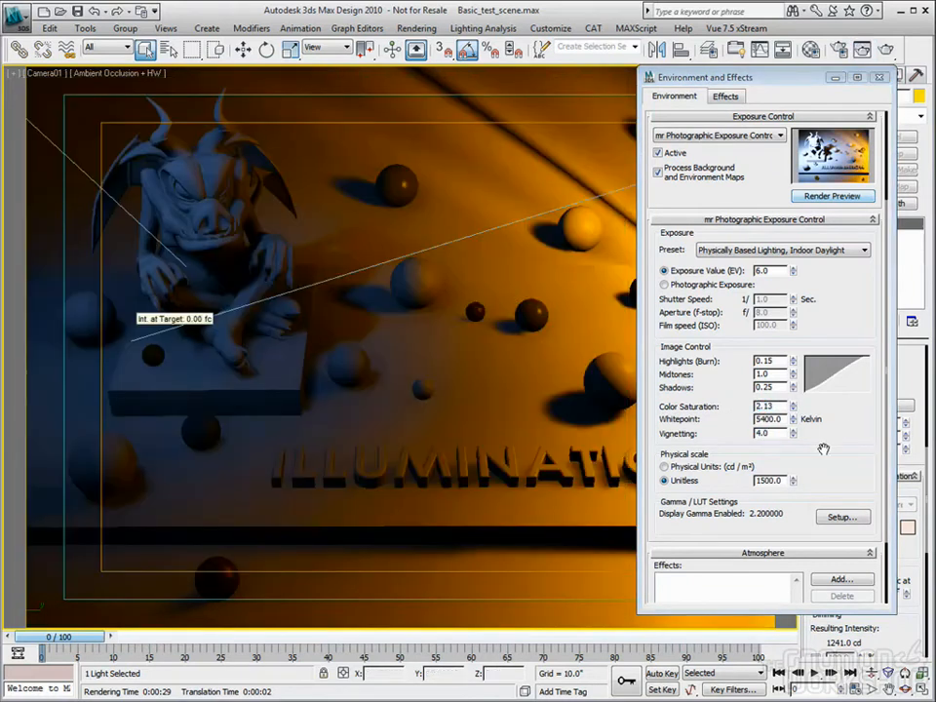
drag(793, 406, 793, 328)
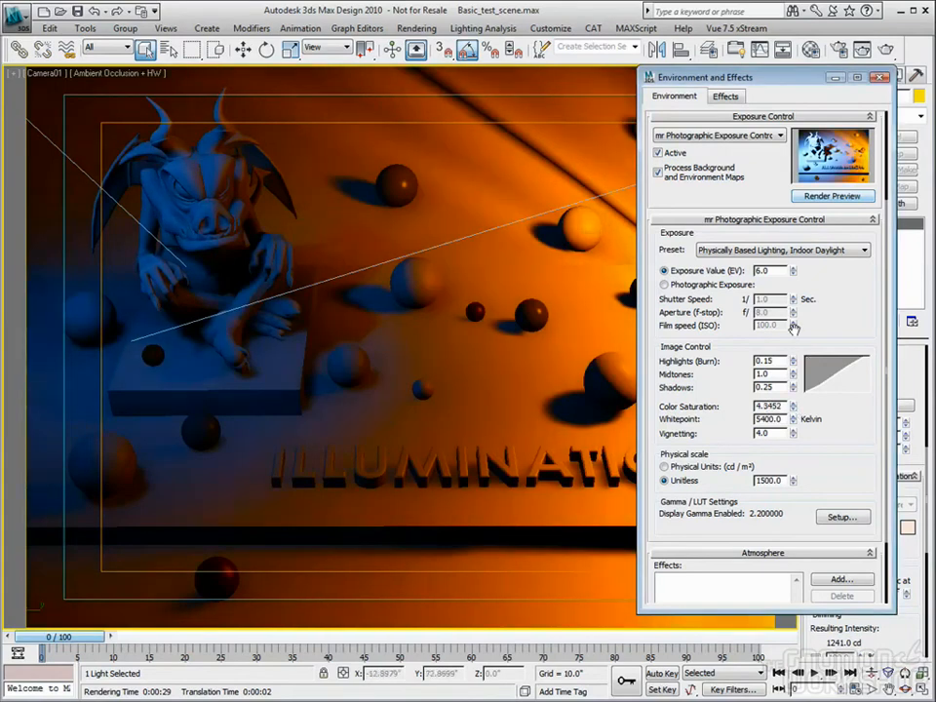
double_click(777, 406)
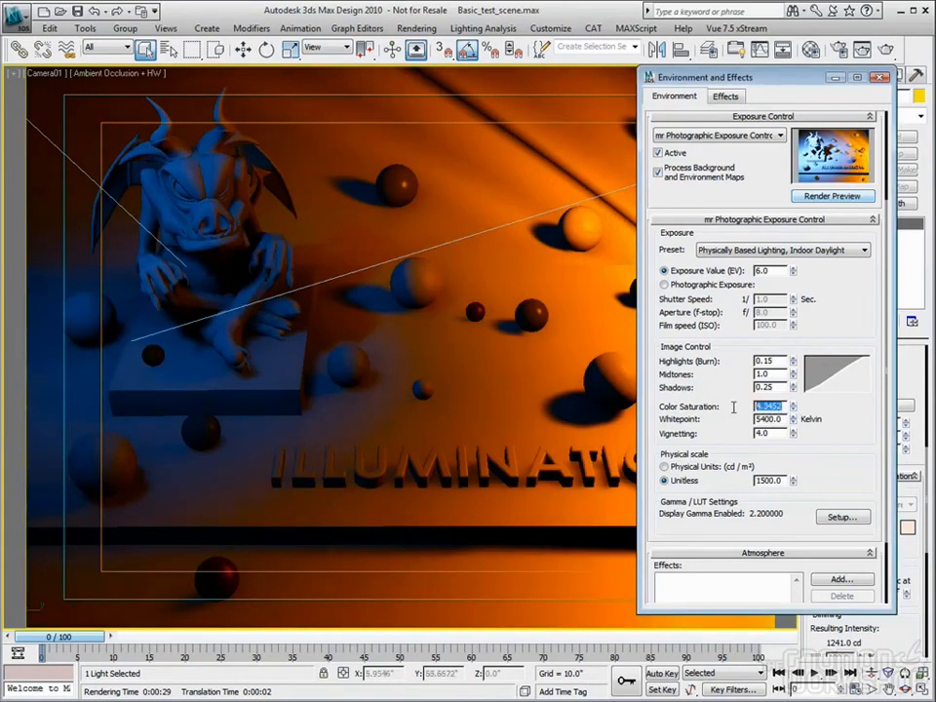
text(1)
key(Tab)
key(Tab)
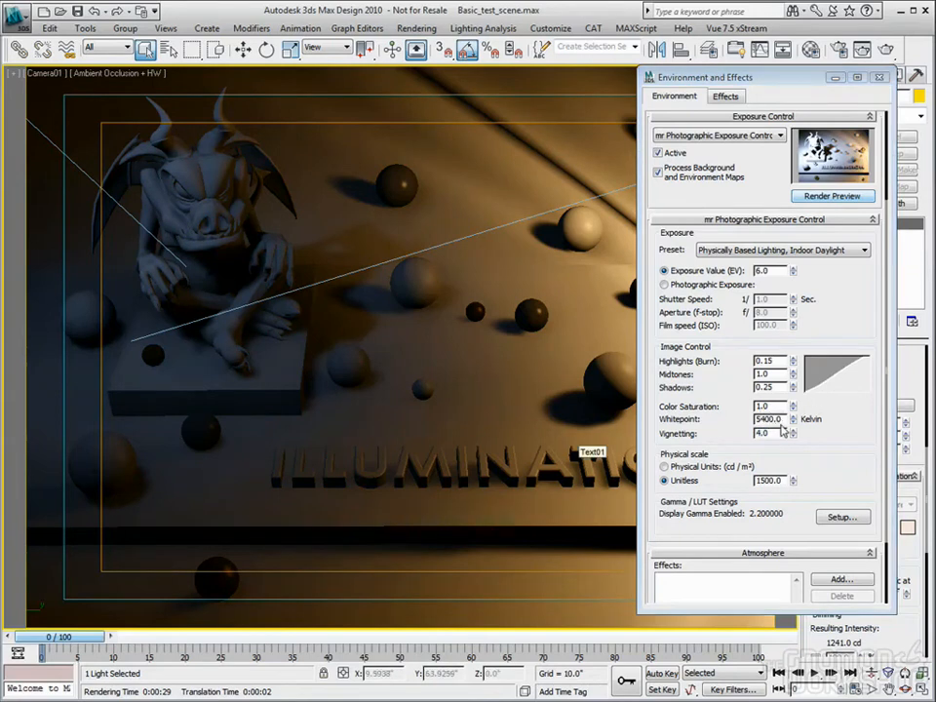
Switch to the four-viewport layout, activate the Move tool, and move the Environment and Effects dialog clear of the light parameters
double_click(766, 434)
click(920, 689)
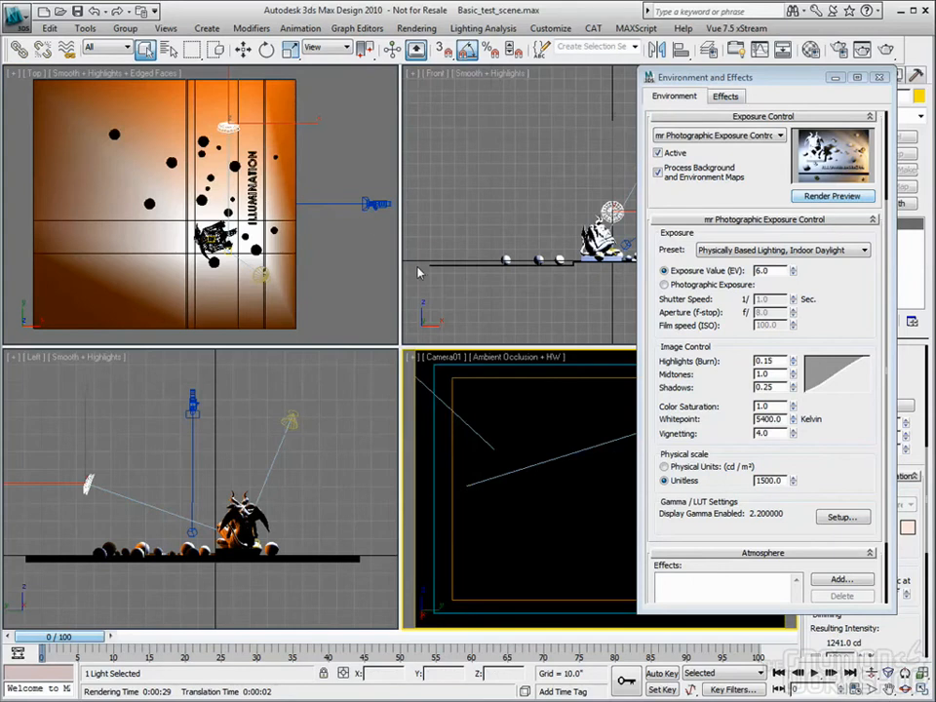
click(243, 48)
drag(801, 80, 693, 92)
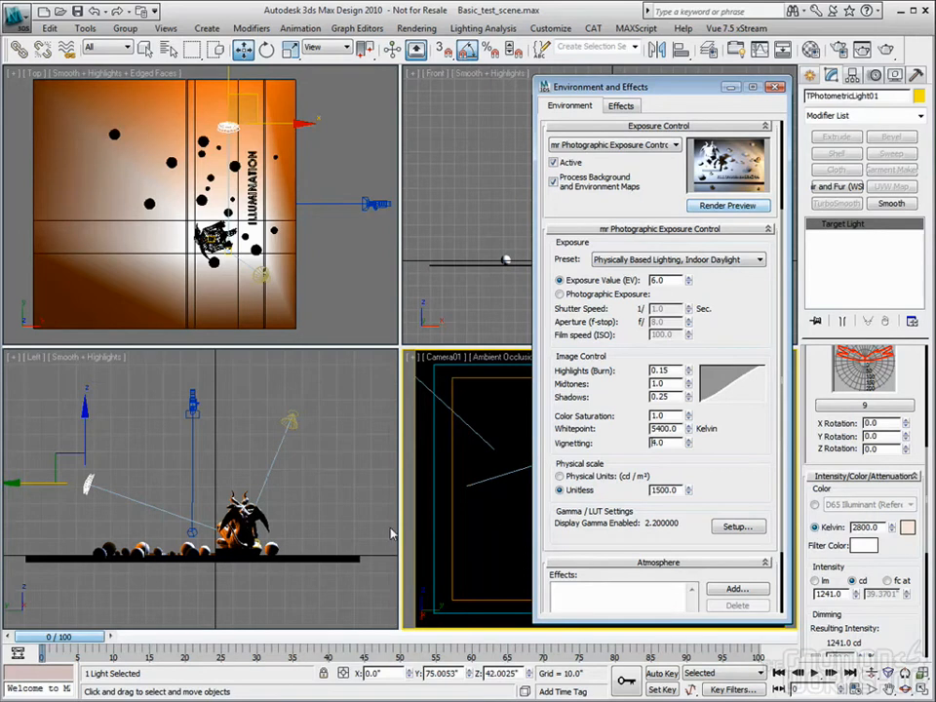
Inspect the Kelvin color temperatures of the two photometric lights by selecting each in the Left view
click(290, 420)
double_click(858, 462)
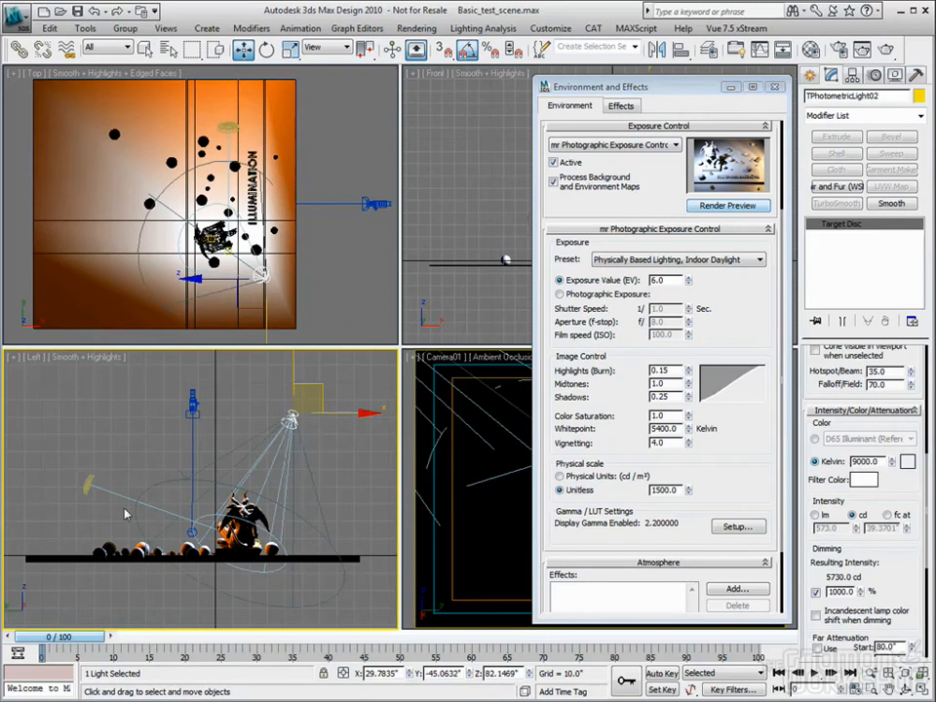
click(89, 480)
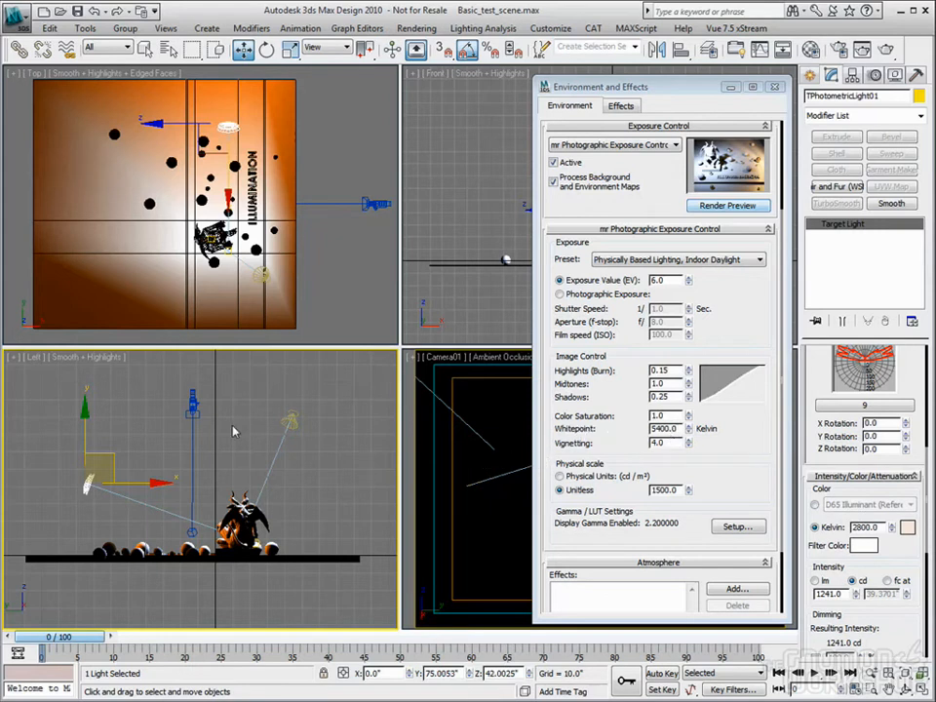
click(289, 420)
click(289, 420)
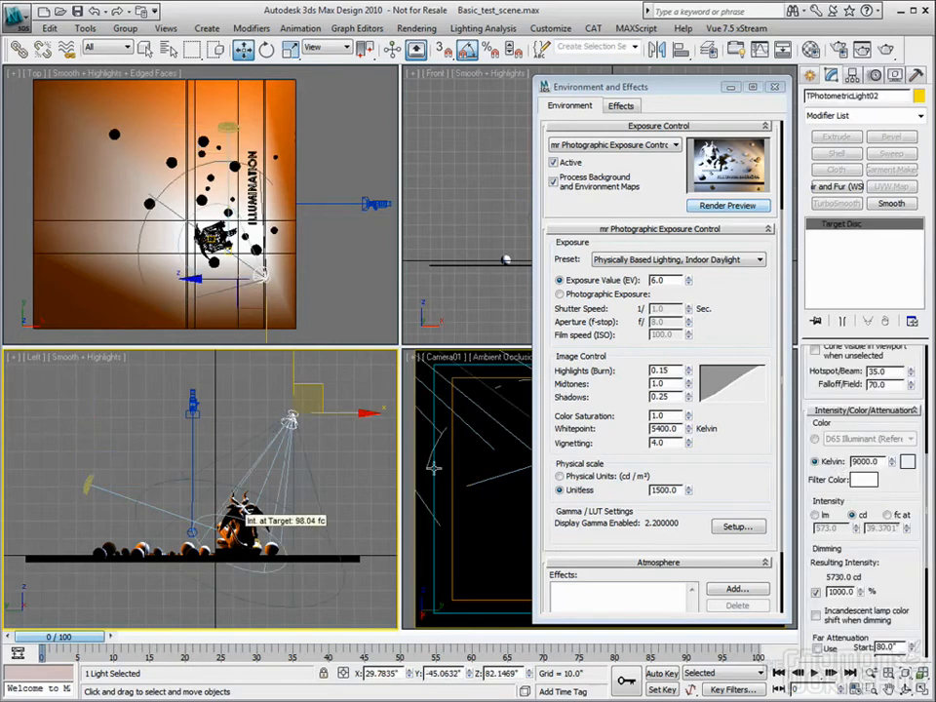
click(89, 478)
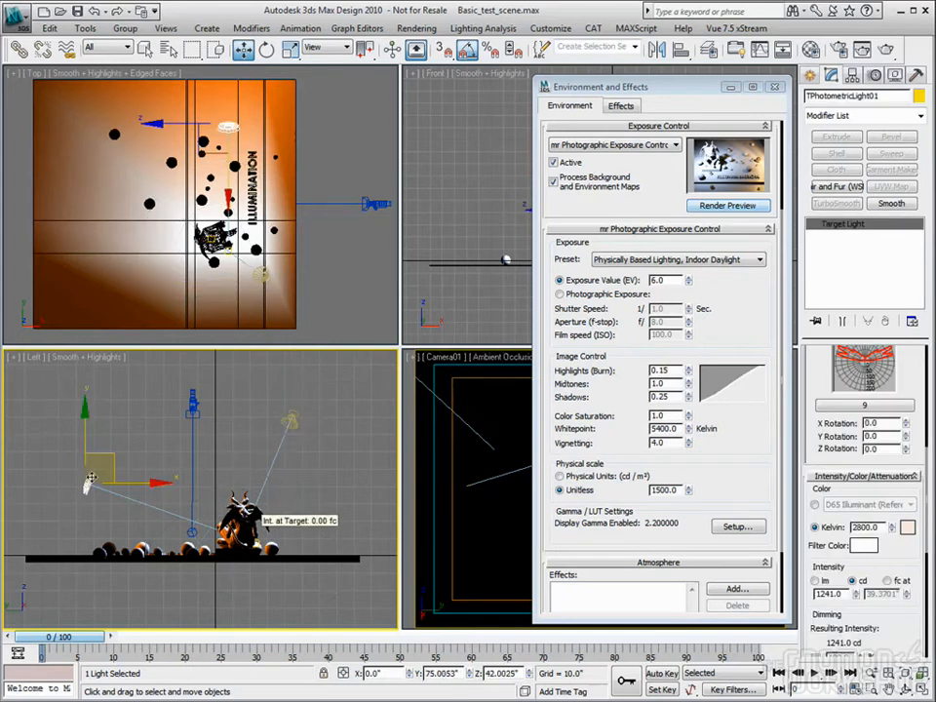
Set the color temperature of TPhotometricLight02 to 2800 Kelvin
click(290, 420)
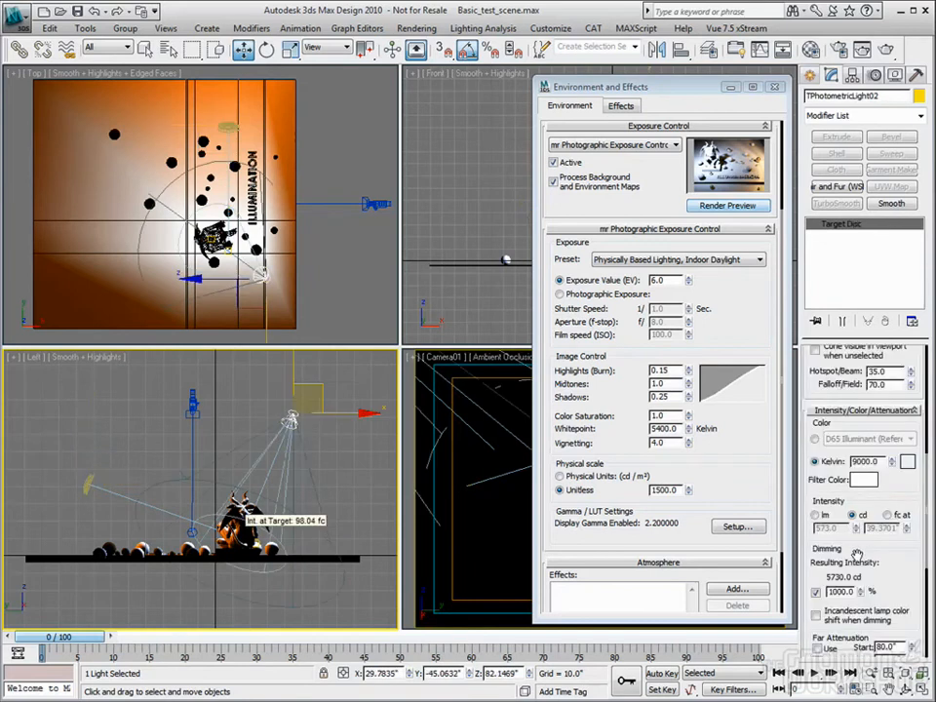
drag(882, 462, 836, 462)
text(28)
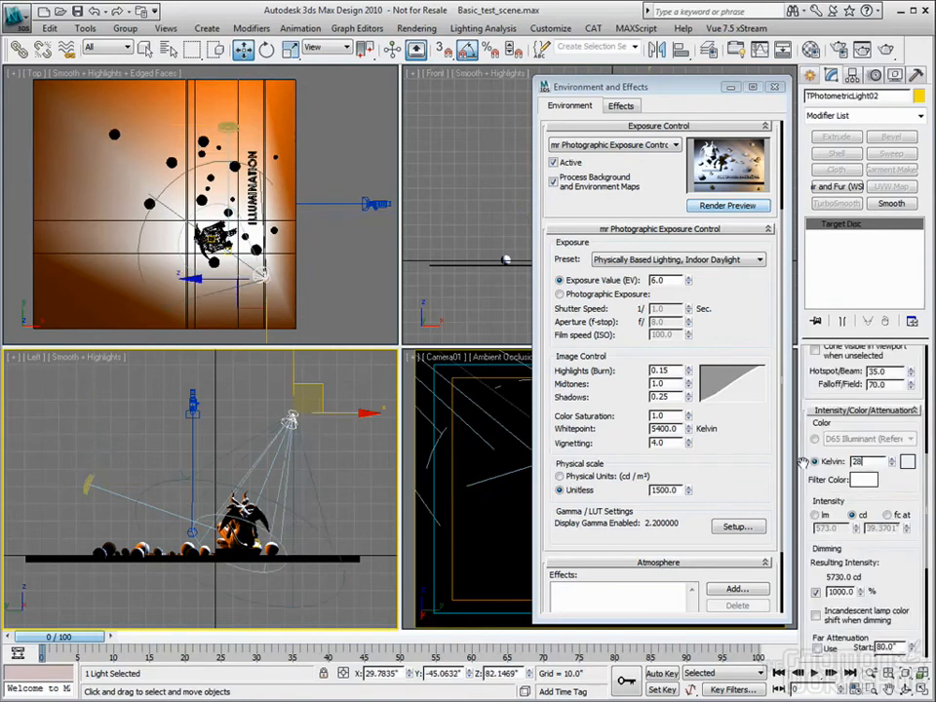
key(Return)
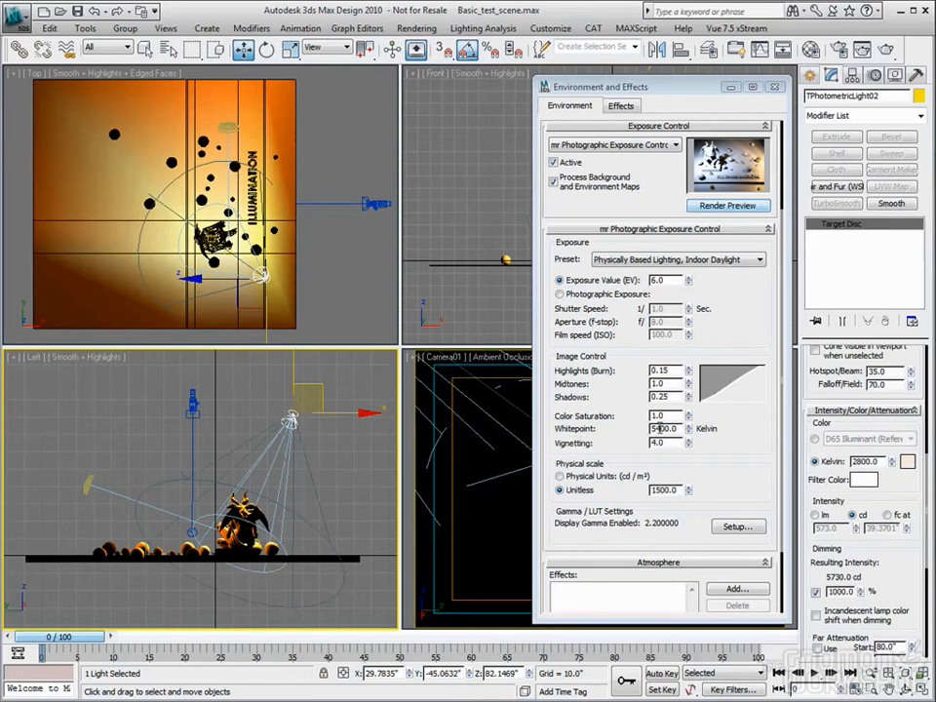
Set the exposure control's Whitepoint to 6500 Kelvin and render the Camera01 view
drag(663, 428, 616, 427)
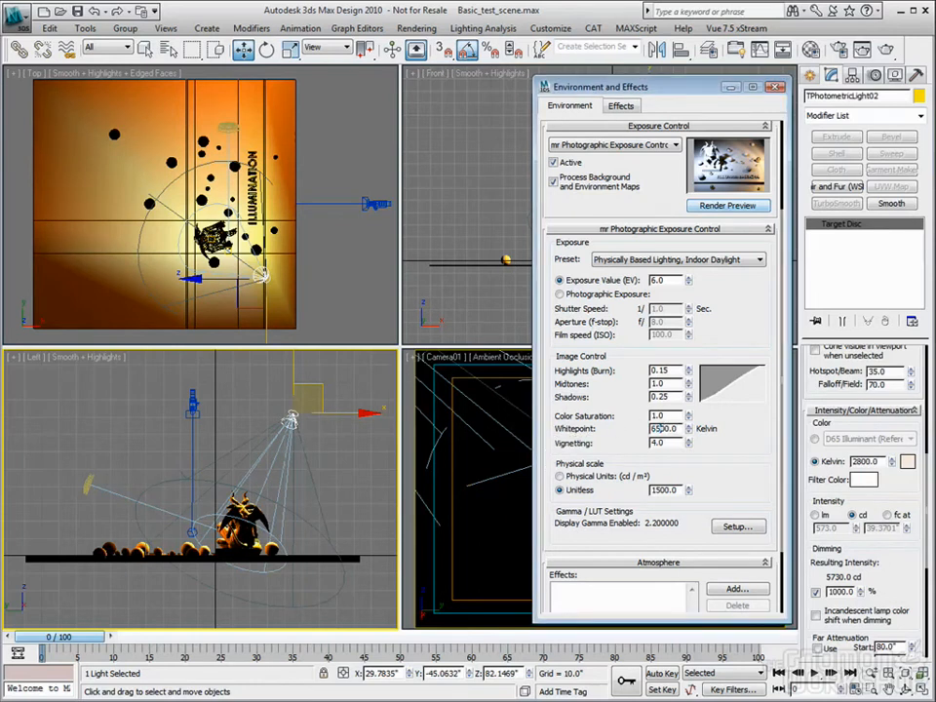
click(485, 418)
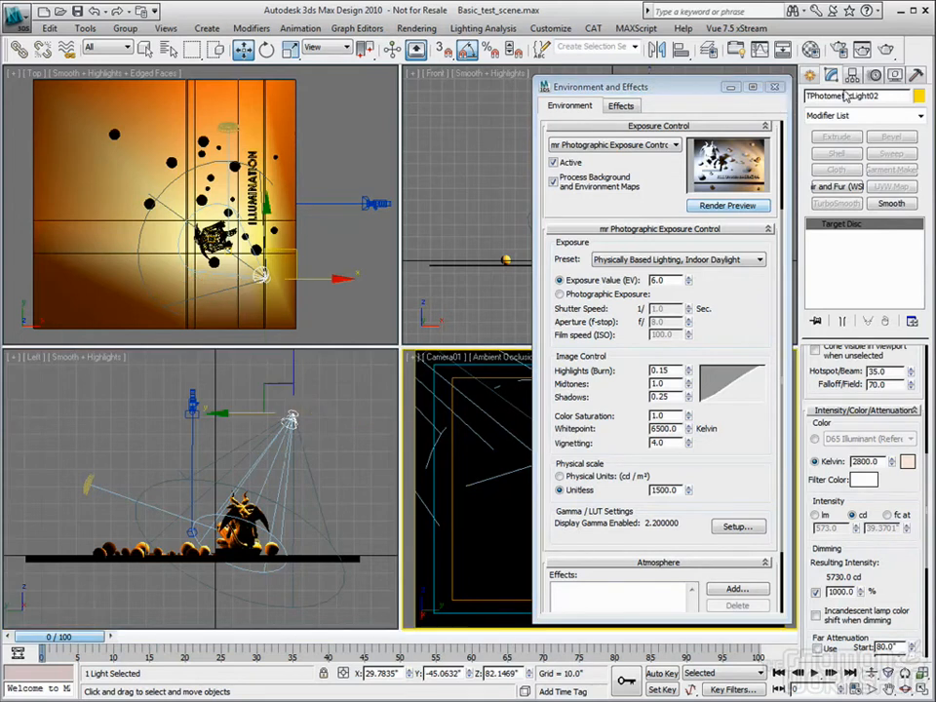
click(866, 49)
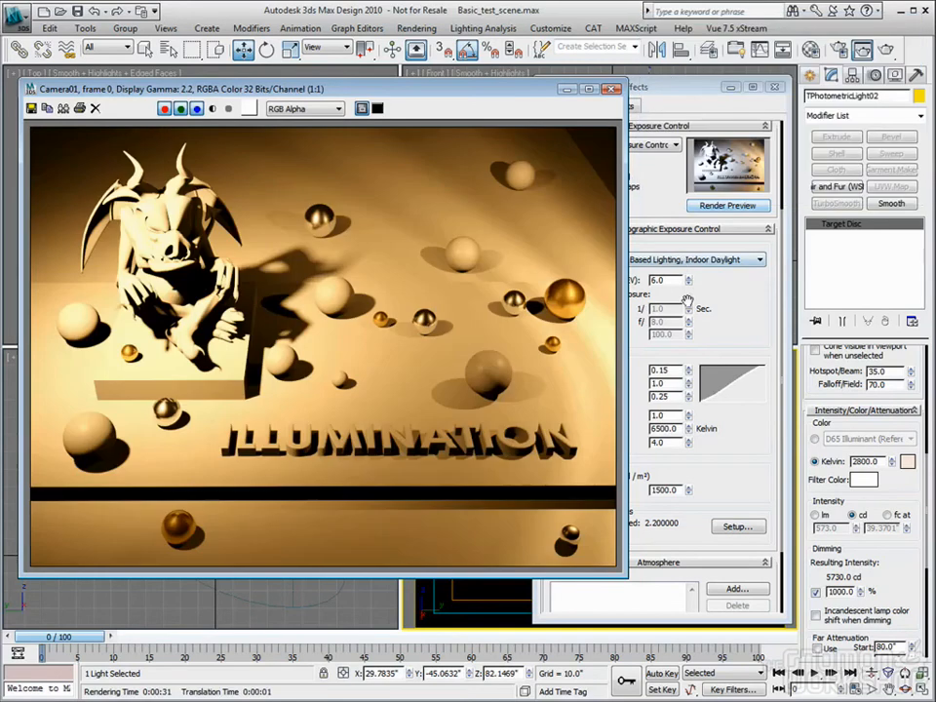
Examine the rendered image's color cast alongside the exposure control's Whitepoint setting
click(682, 443)
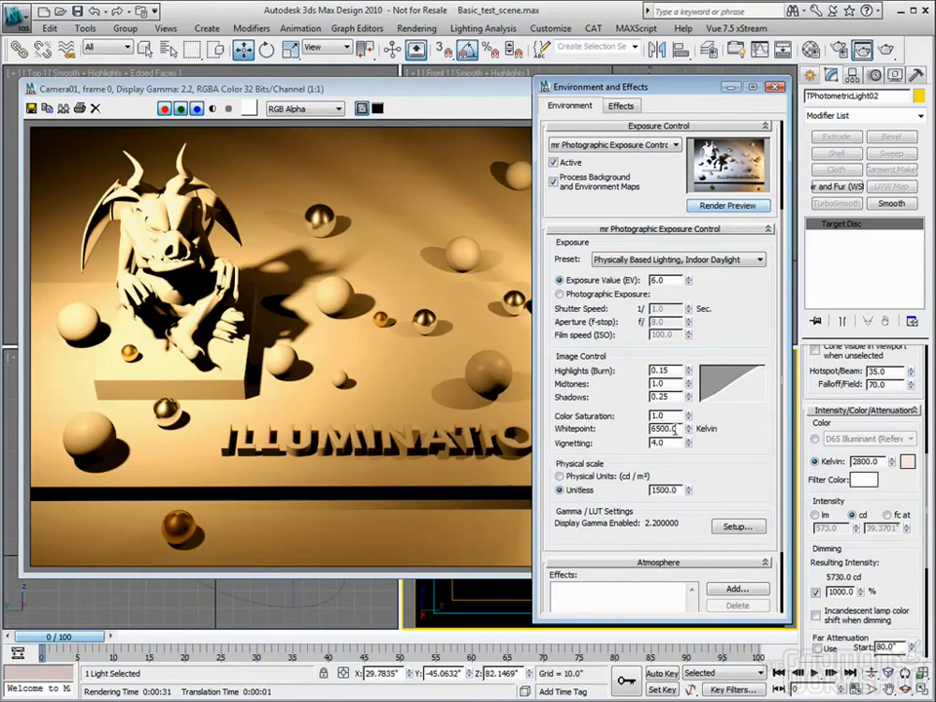
click(332, 84)
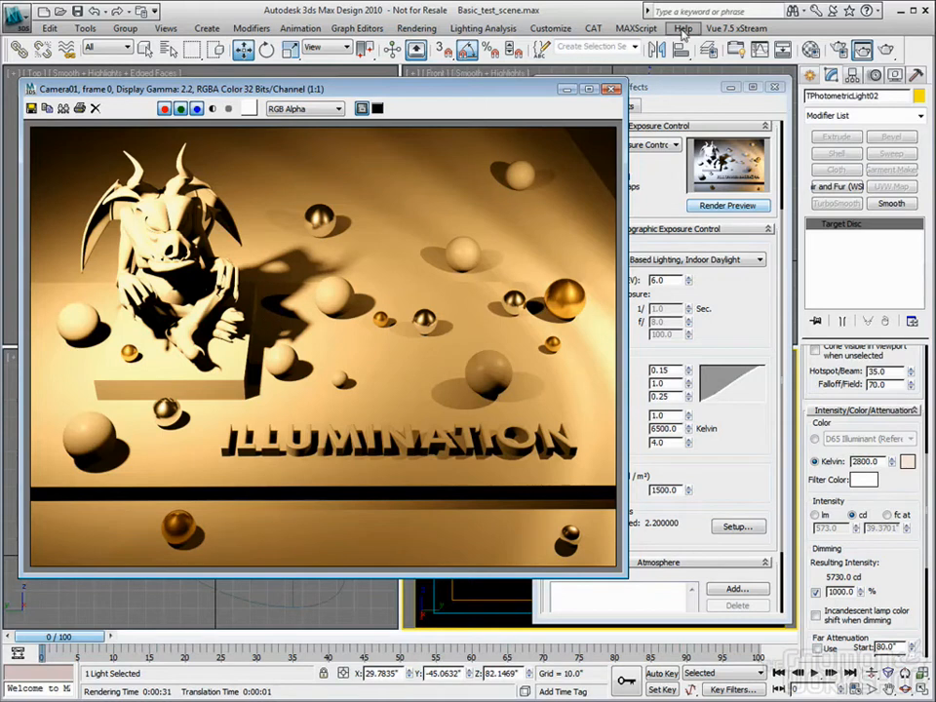
click(653, 96)
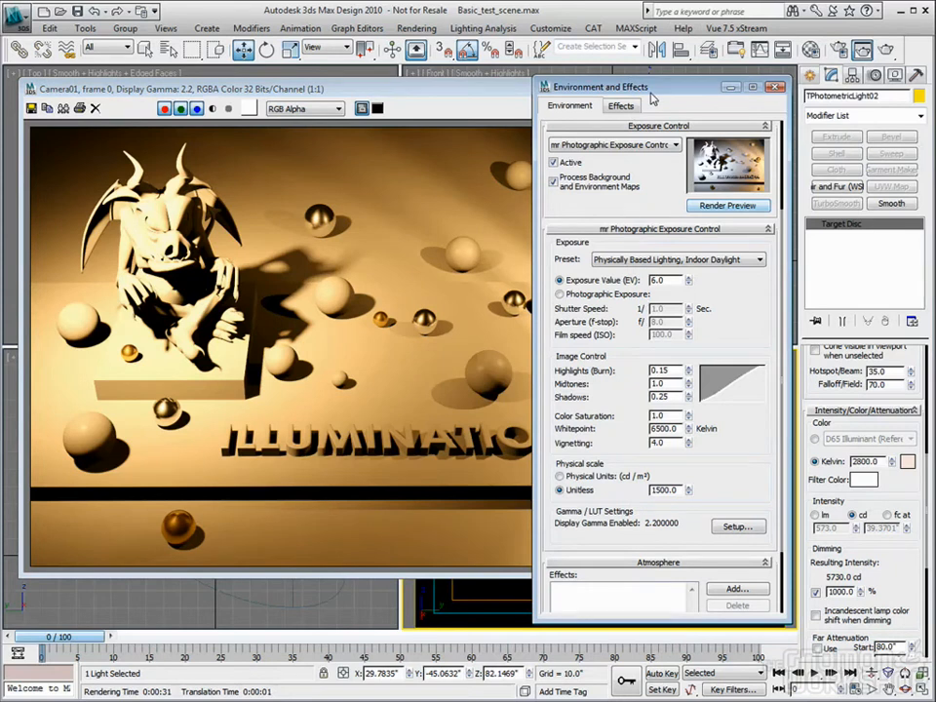
Examine the Exterior_night.jpg photo in Windows Photo Gallery, close it and compare the rendered frame with the exposure settings
drag(651, 95, 664, 92)
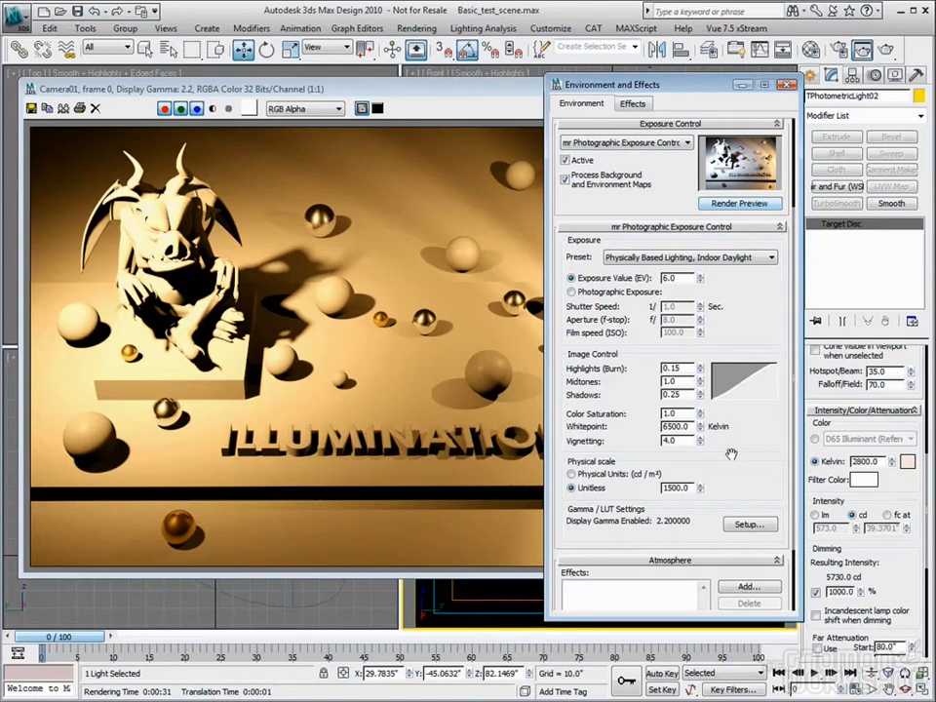
key(alt+Tab)
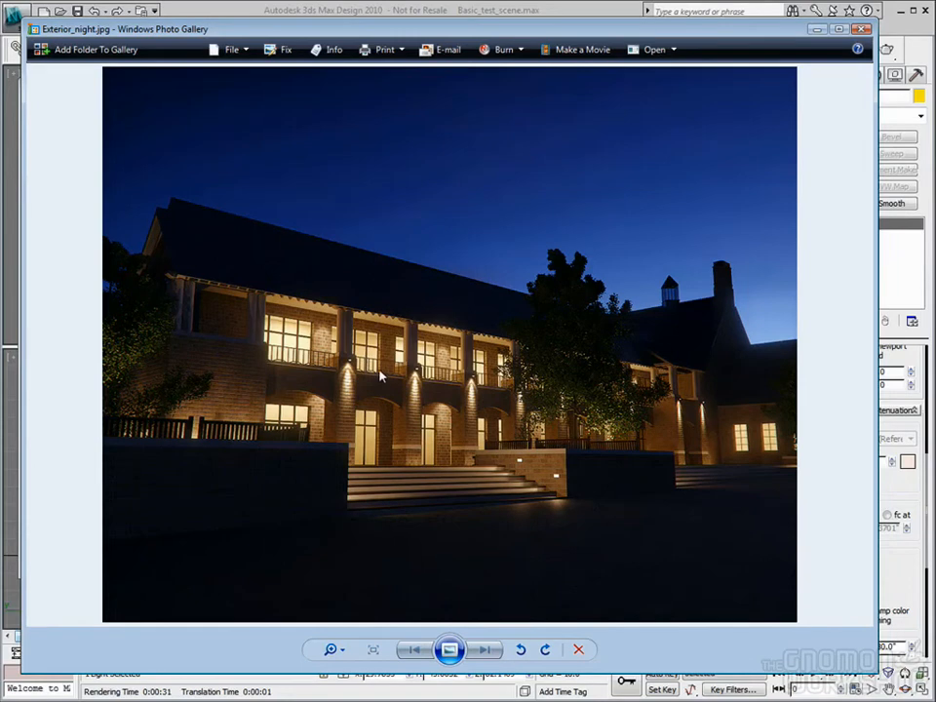
click(861, 29)
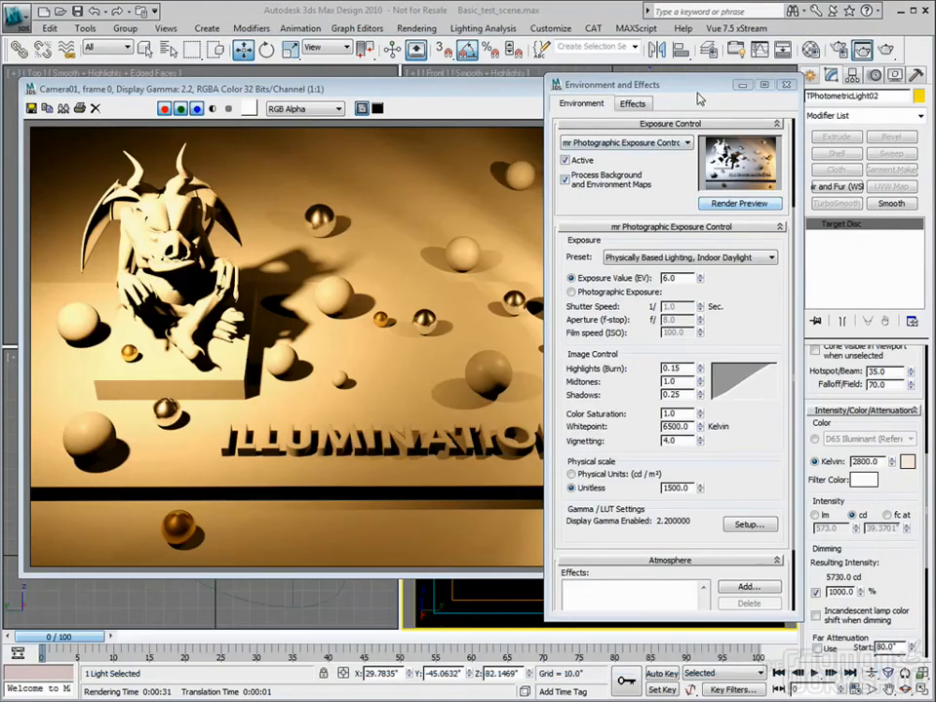
drag(702, 88, 788, 85)
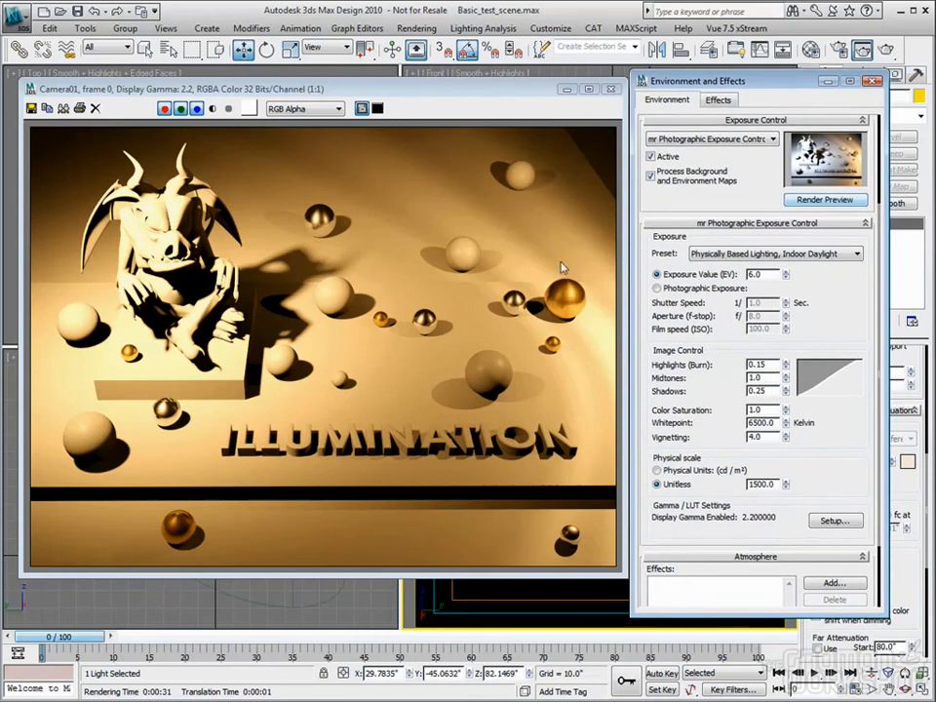
drag(706, 82, 655, 81)
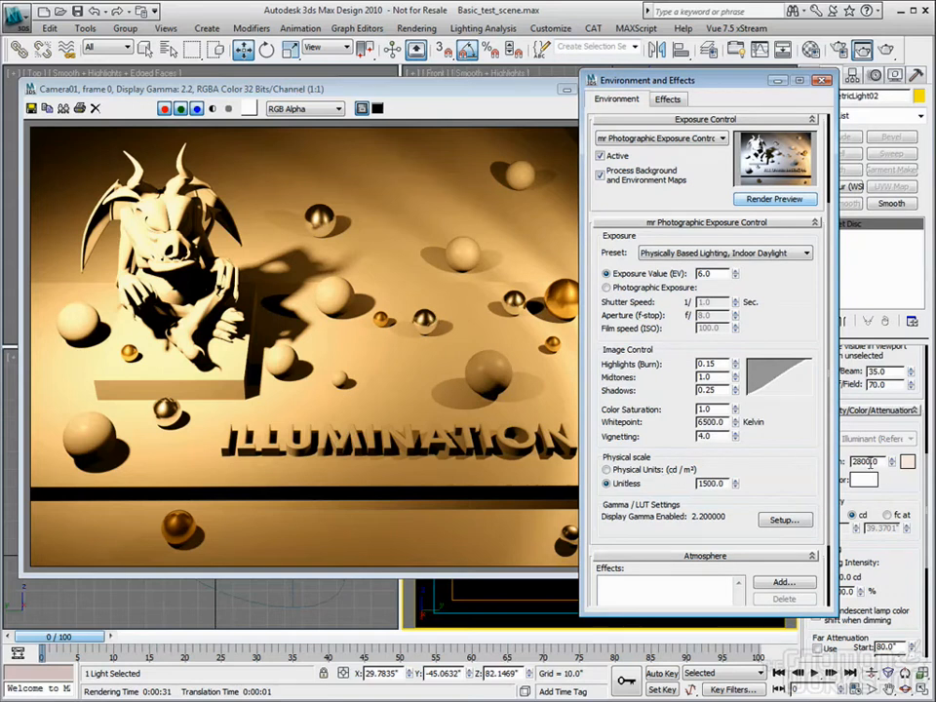
Set the exposure control's Whitepoint to 2800 Kelvin and render the Camera01 view
drag(708, 422, 672, 422)
text(28)
key(Return)
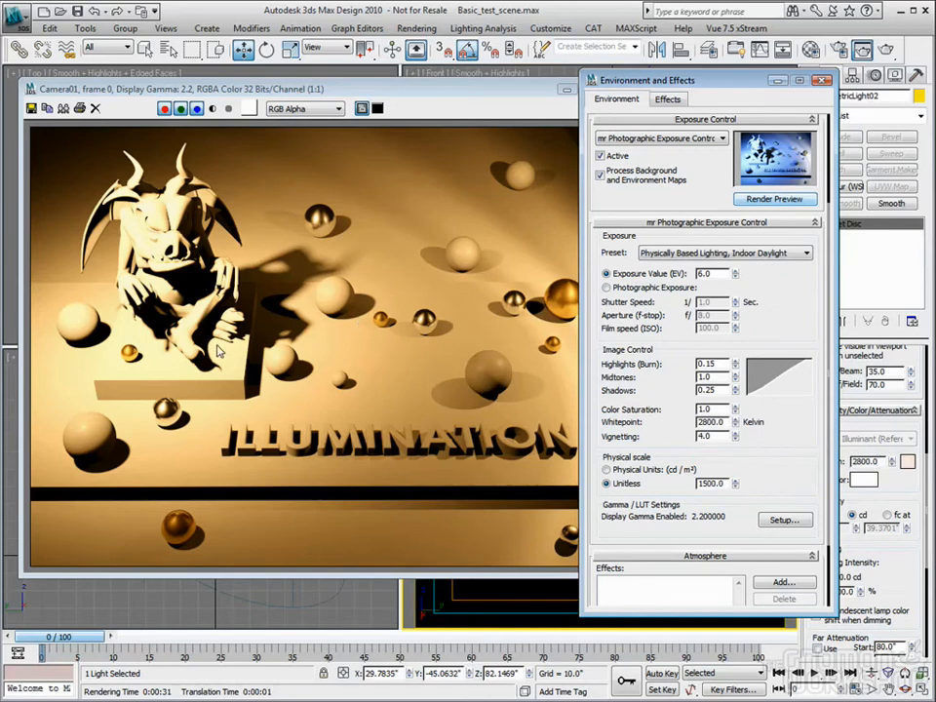
drag(470, 92, 464, 84)
click(886, 49)
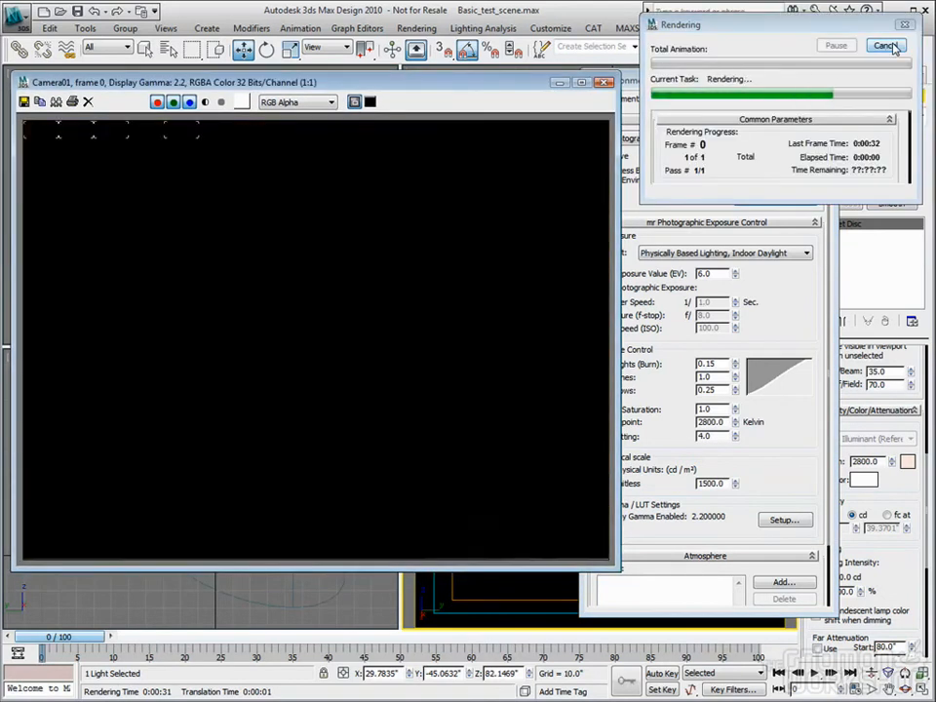
click(883, 47)
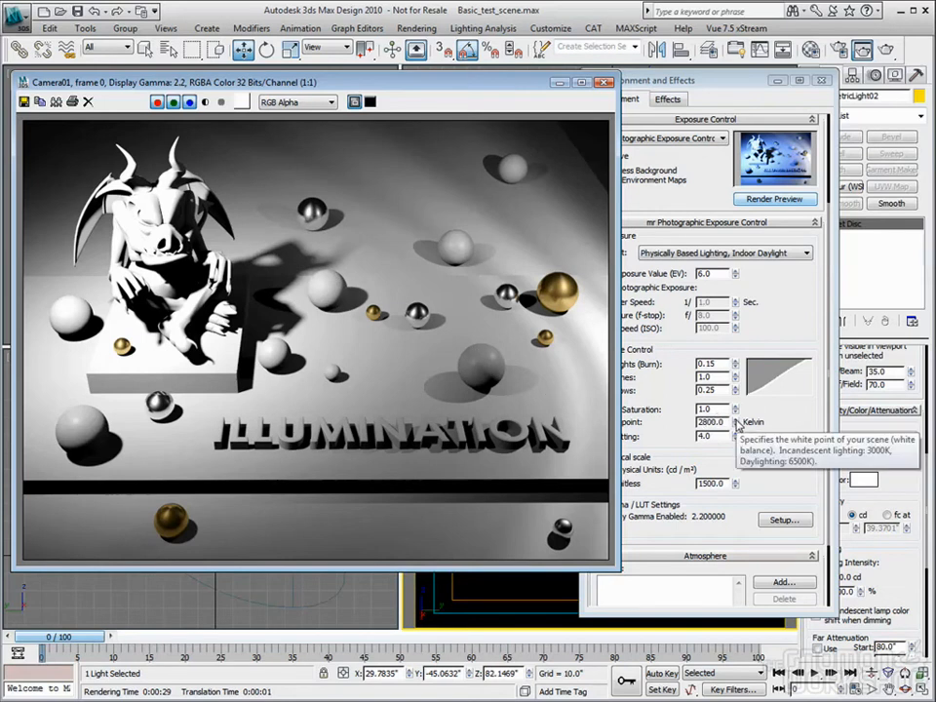
Raise the Whitepoint to 5432 Kelvin, close the rendered frame and preview the result in a maximized Camera01 viewport
drag(736, 422, 732, 355)
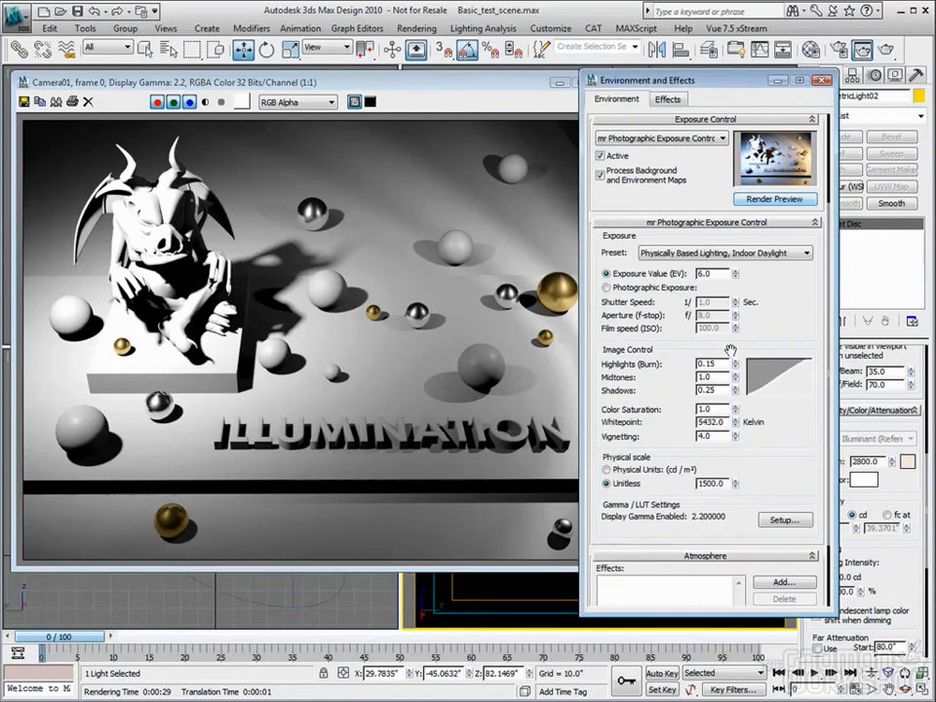
click(526, 90)
click(602, 84)
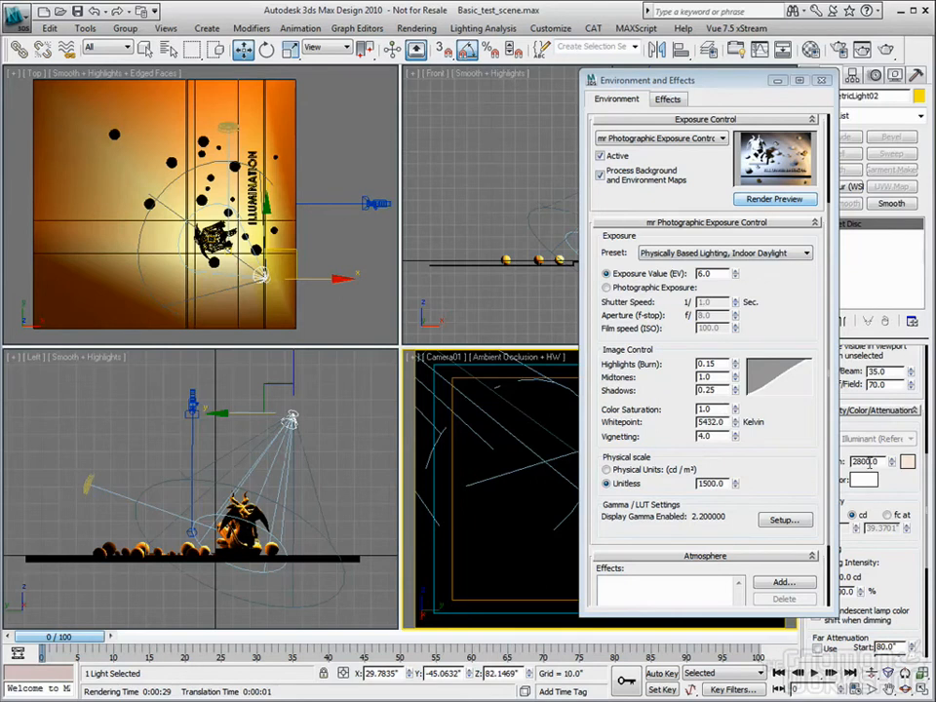
drag(605, 80, 582, 80)
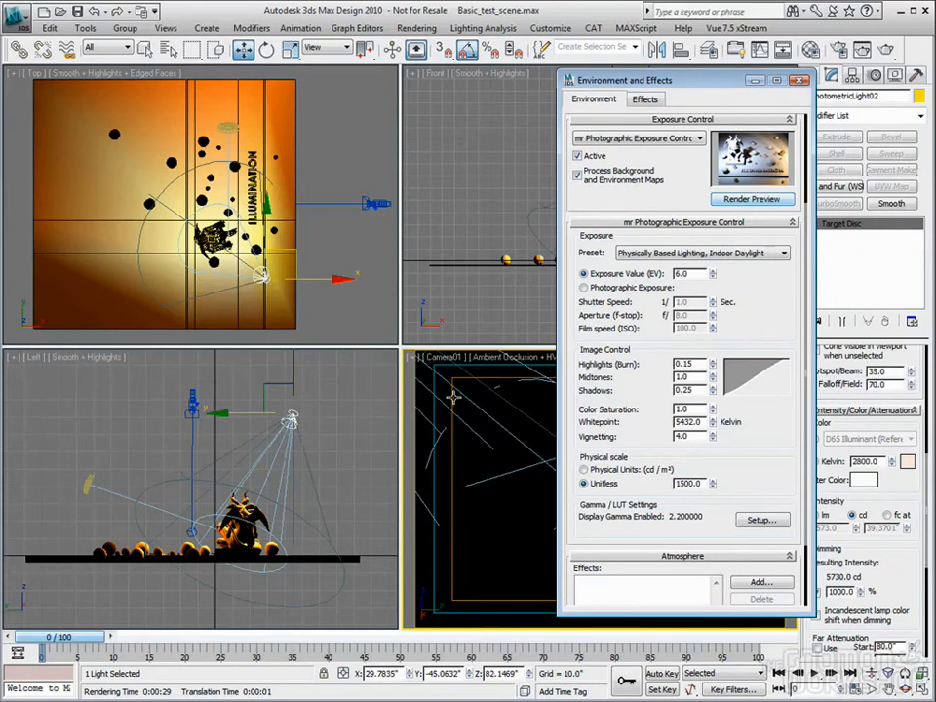
key(alt+w)
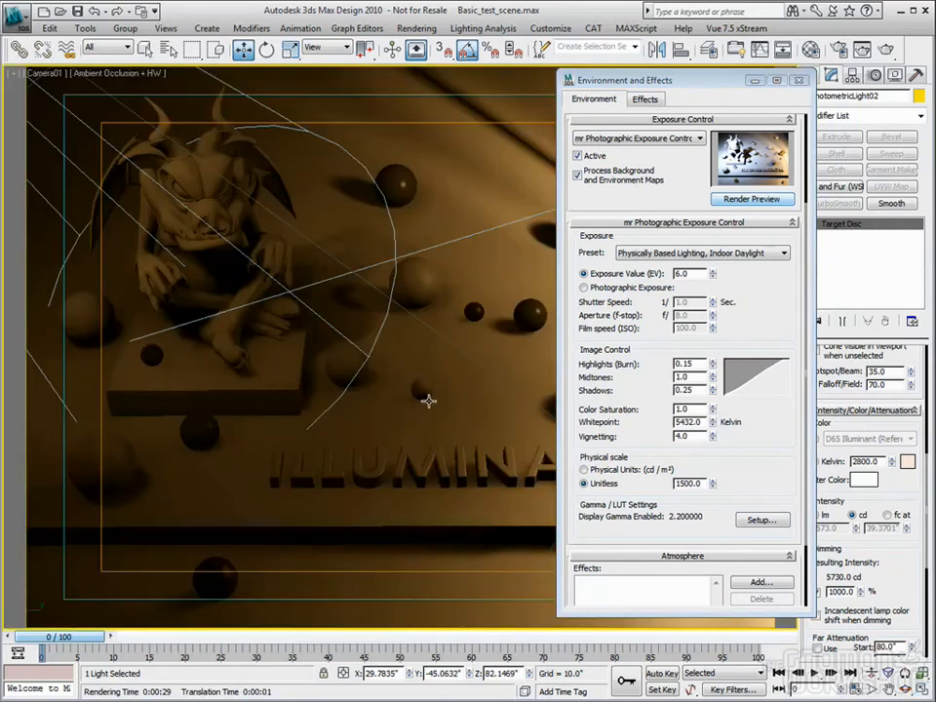
Preview Whitepoint values of 2800 and about 2258 Kelvin in the Camera01 viewport, and close the environment settings
drag(702, 421, 624, 419)
text(2800)
key(Return)
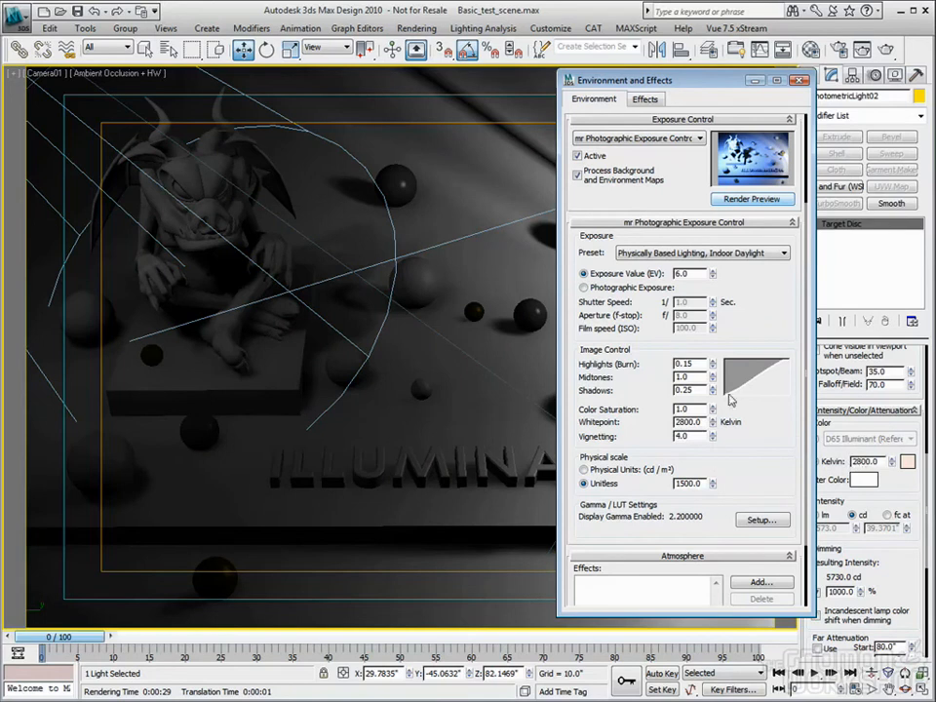
mouse_move(713, 424)
mouse_down()
mouse_move(719, 454)
mouse_move(717, 420)
mouse_up()
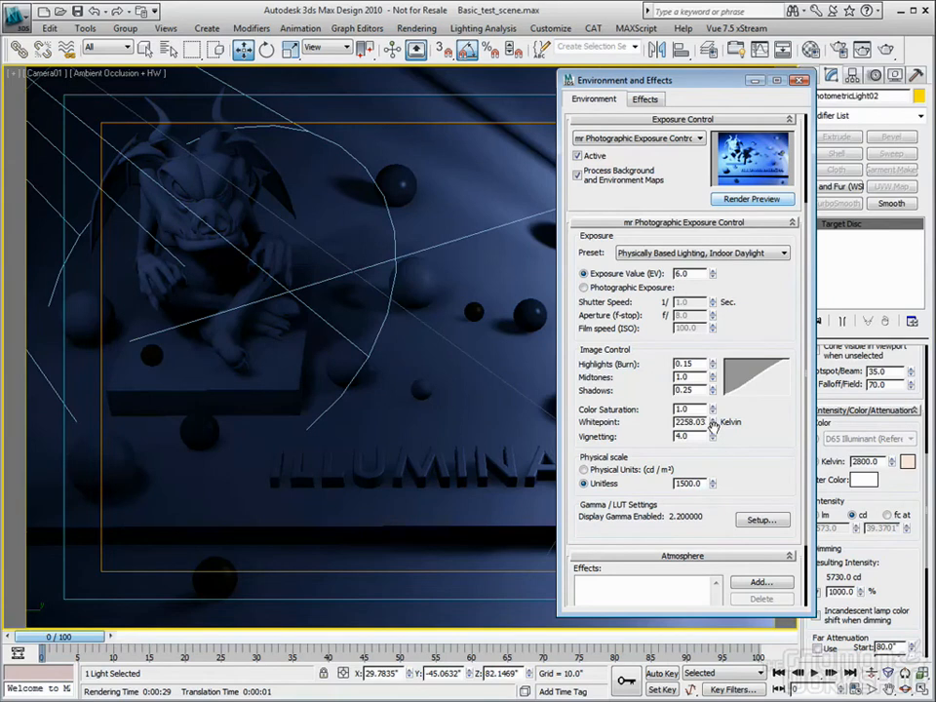
drag(703, 421, 635, 421)
key(8)
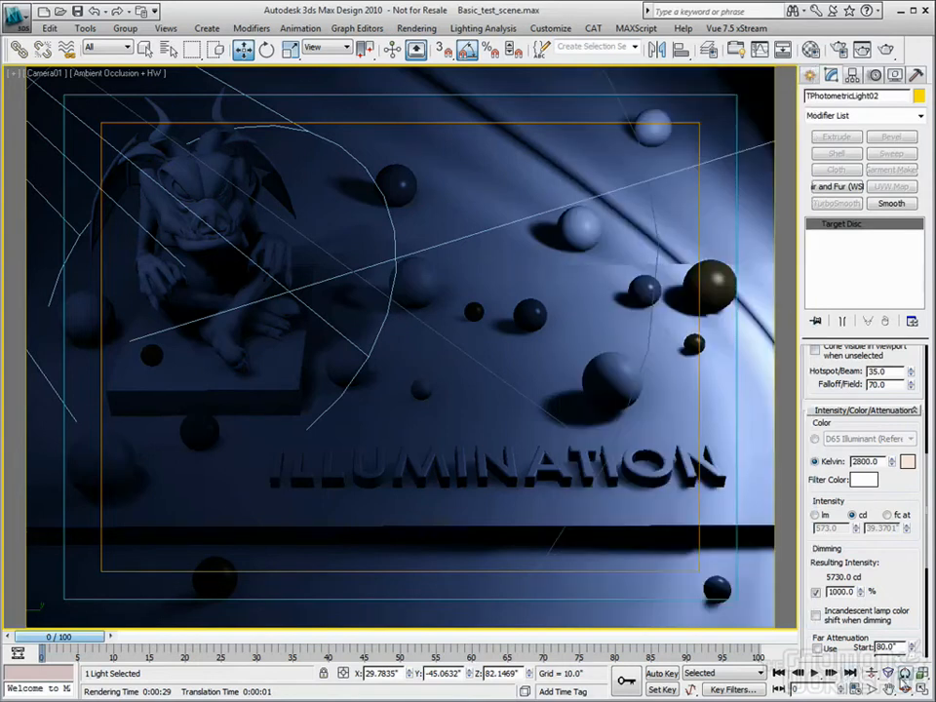
Restore the four-viewport layout and set the color temperature of TPhotometricLight02 to 3800 Kelvin
key(alt+w)
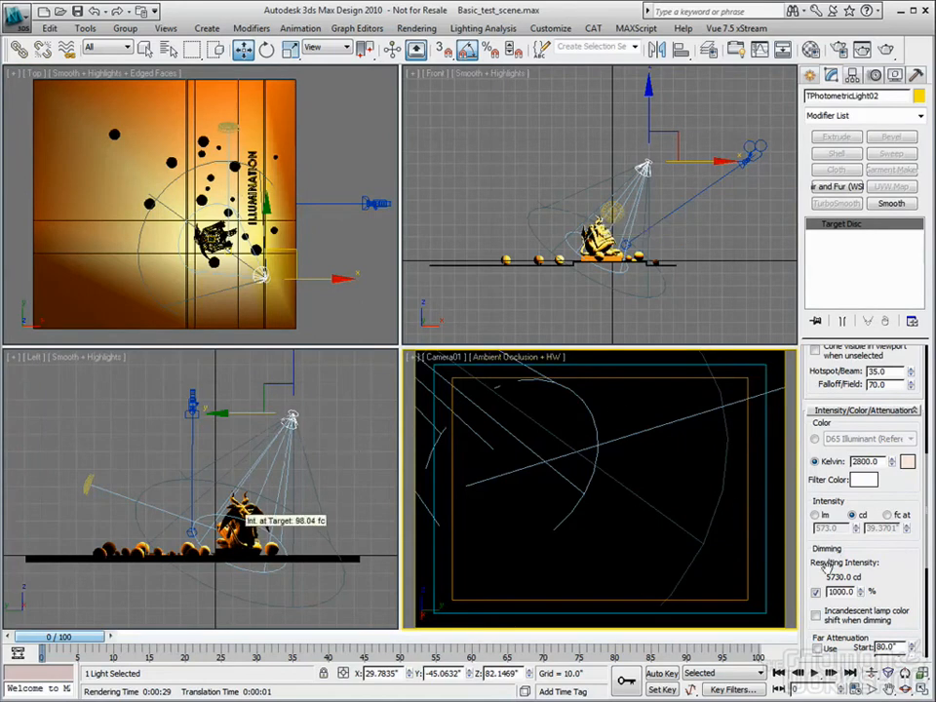
drag(880, 461, 789, 459)
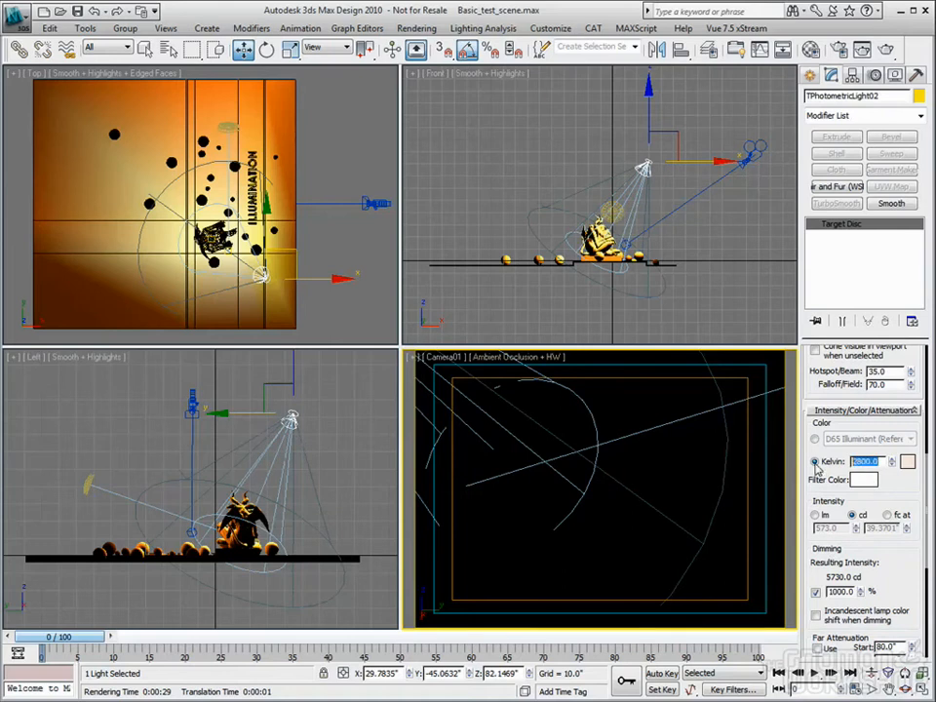
text(3800)
key(Return)
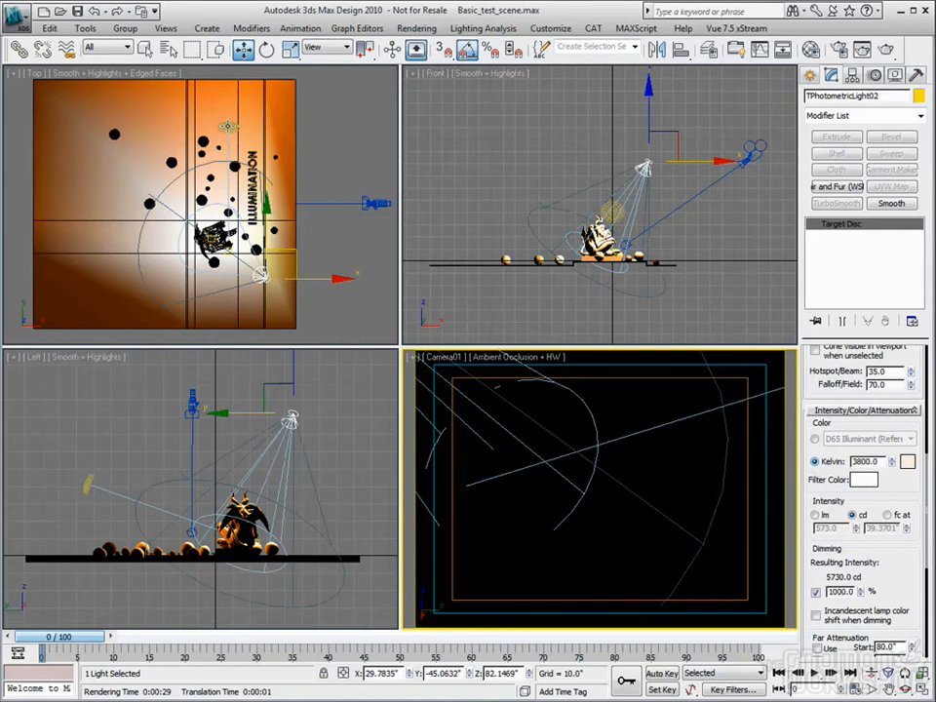
Set the color temperature of TPhotometricLight01 to 3200 Kelvin and check the Kelvin values of both photometric lights
click(216, 232)
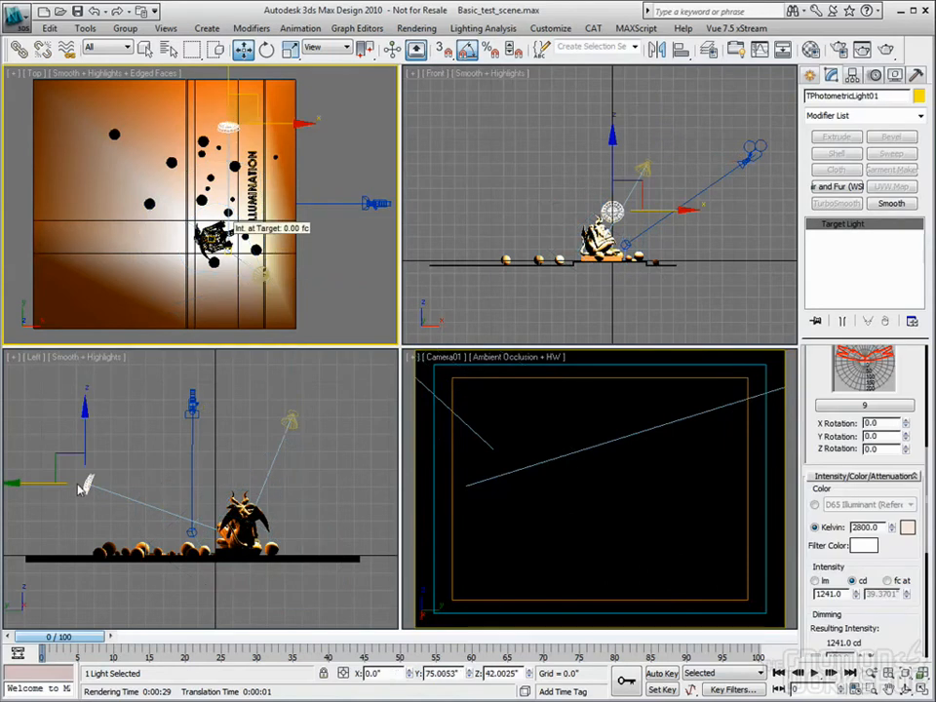
drag(880, 526, 845, 524)
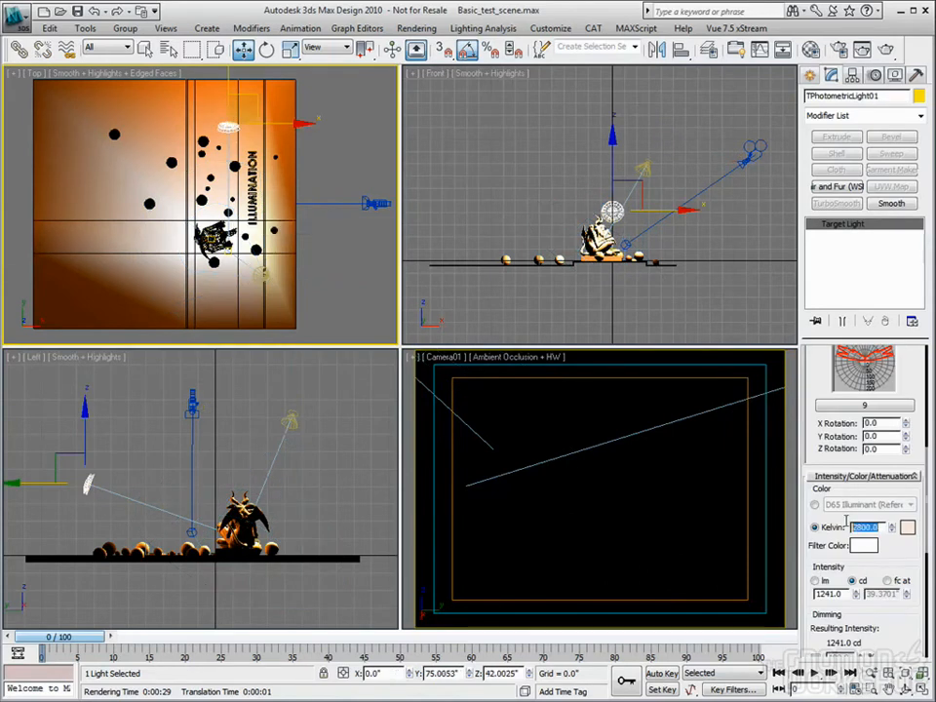
text(3200)
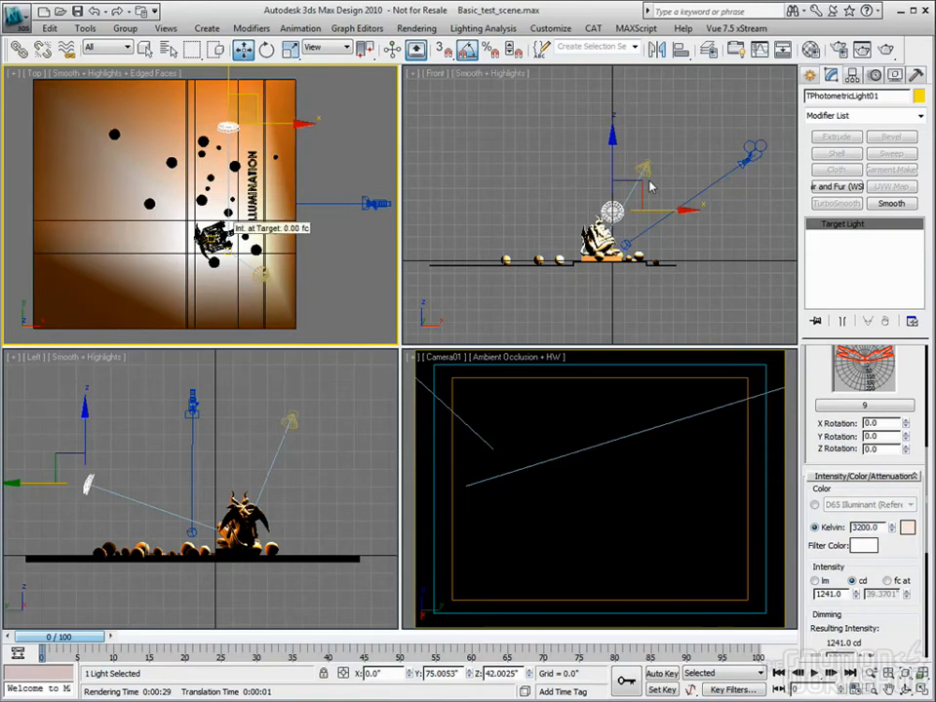
click(644, 170)
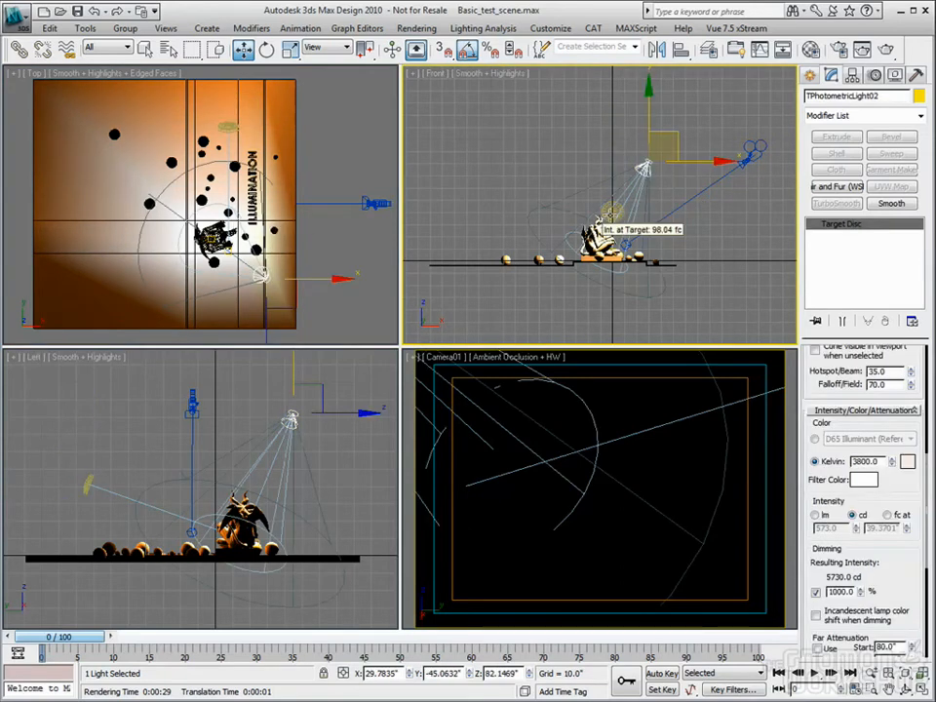
click(612, 211)
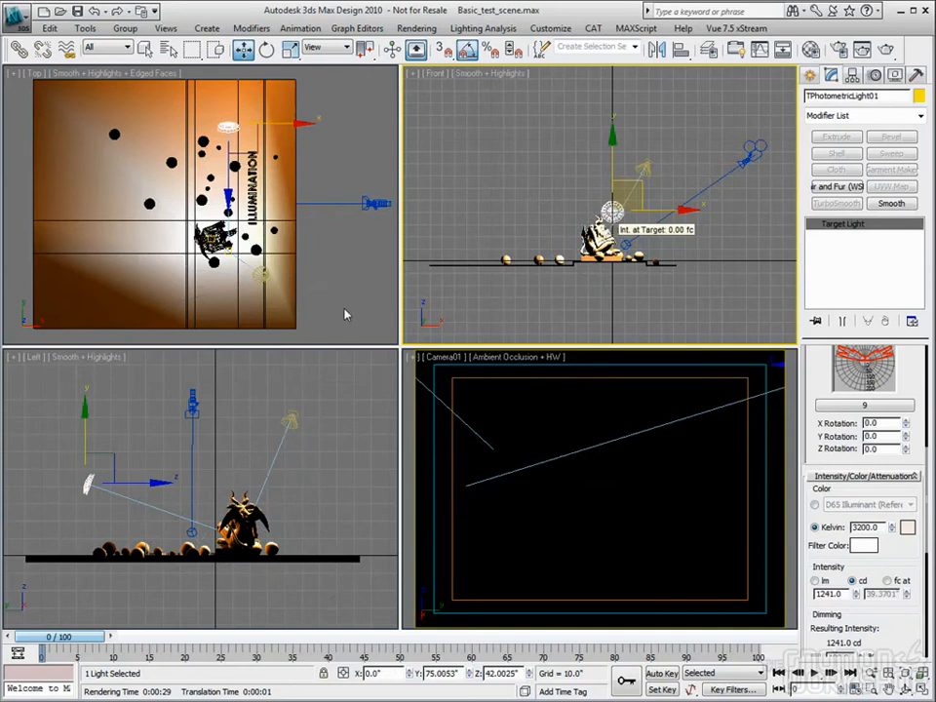
Reopen the environment settings, set the exposure control's Whitepoint to 3350 Kelvin and render the Camera01 view
click(551, 28)
mouse_move(419, 29)
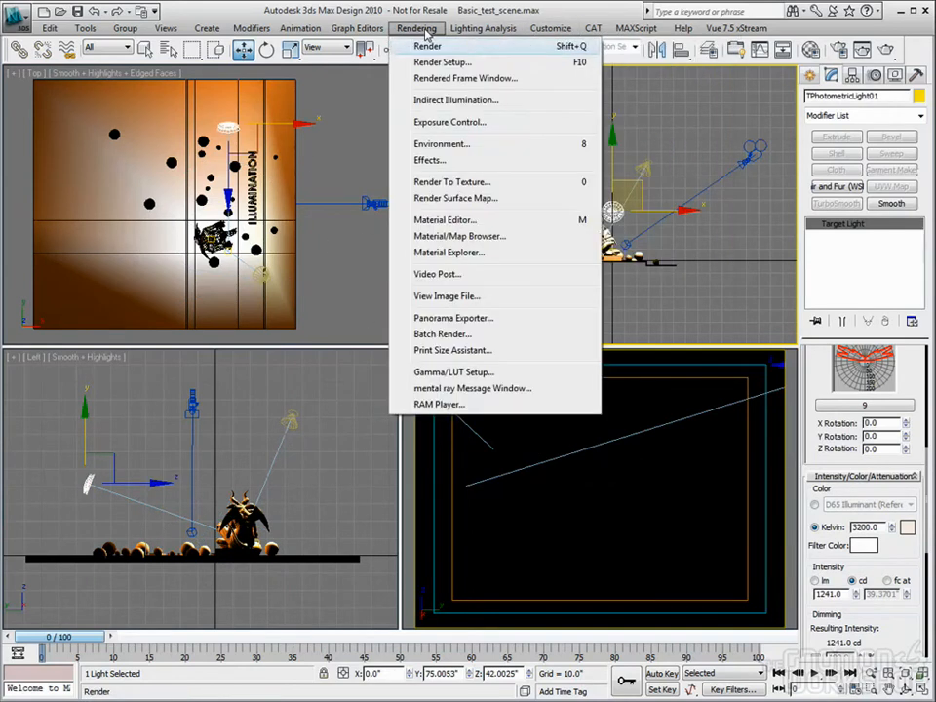
click(444, 144)
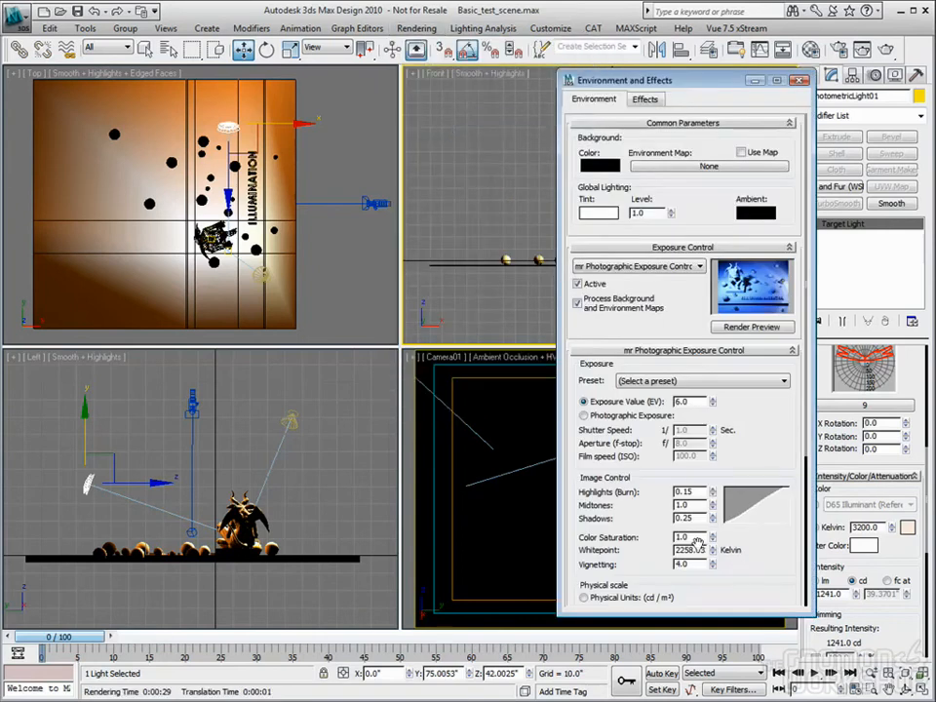
drag(676, 550, 785, 549)
text(3350)
key(Return)
right_click(438, 397)
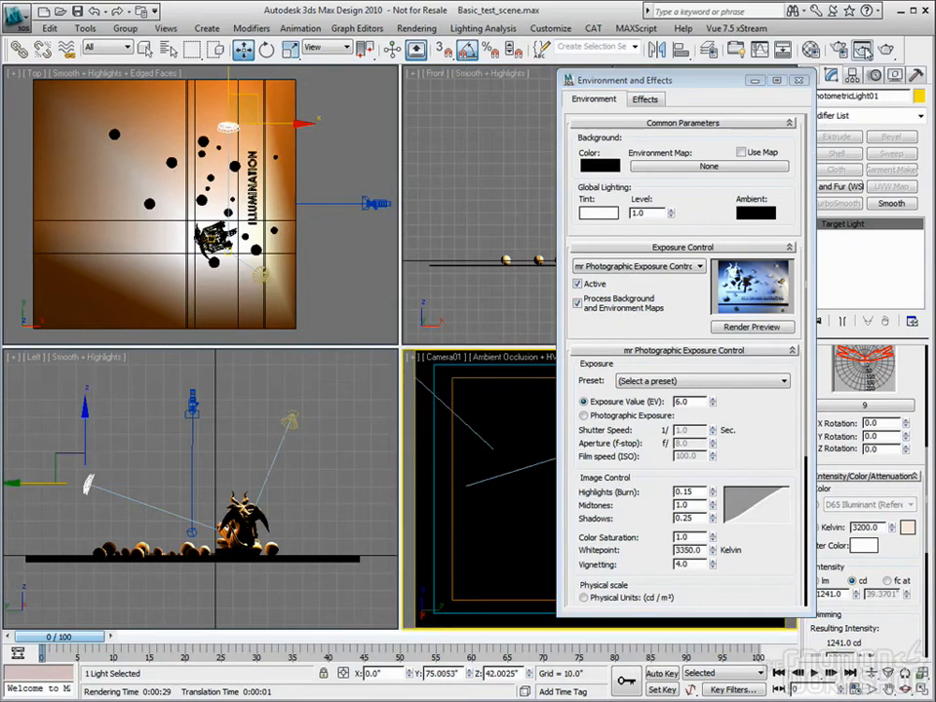
click(884, 49)
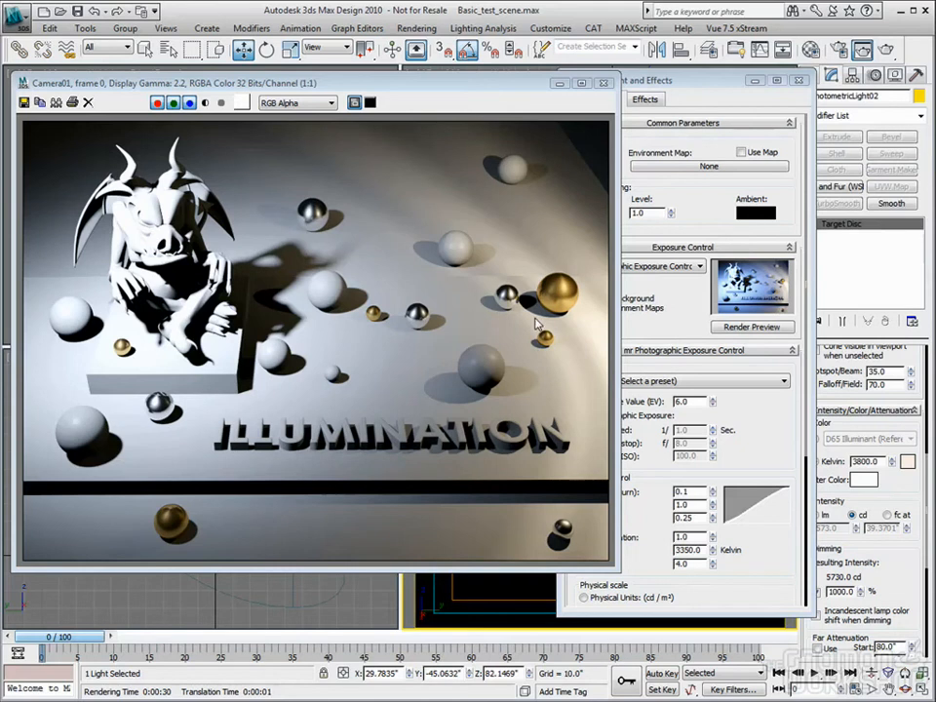
Review the image control settings alongside the rendered frame, and close both windows
key(8)
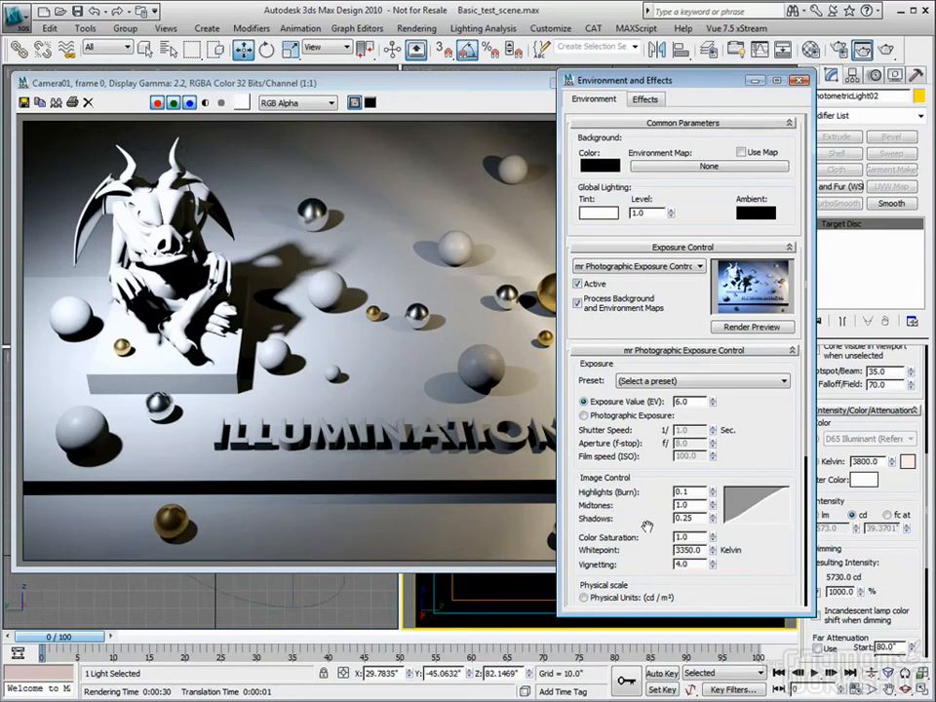
click(390, 83)
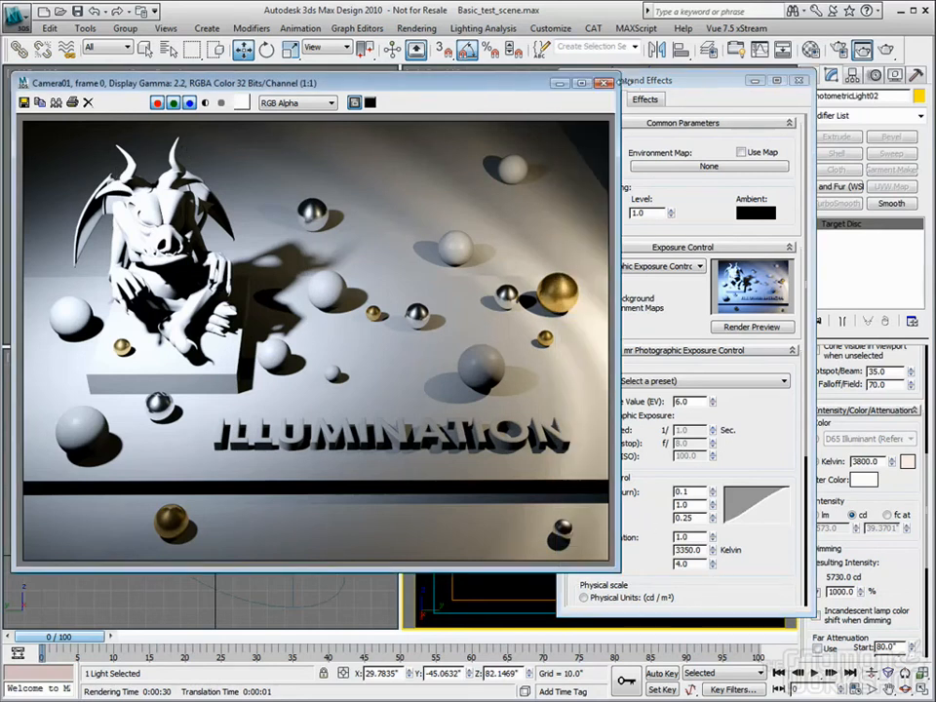
click(603, 83)
click(798, 80)
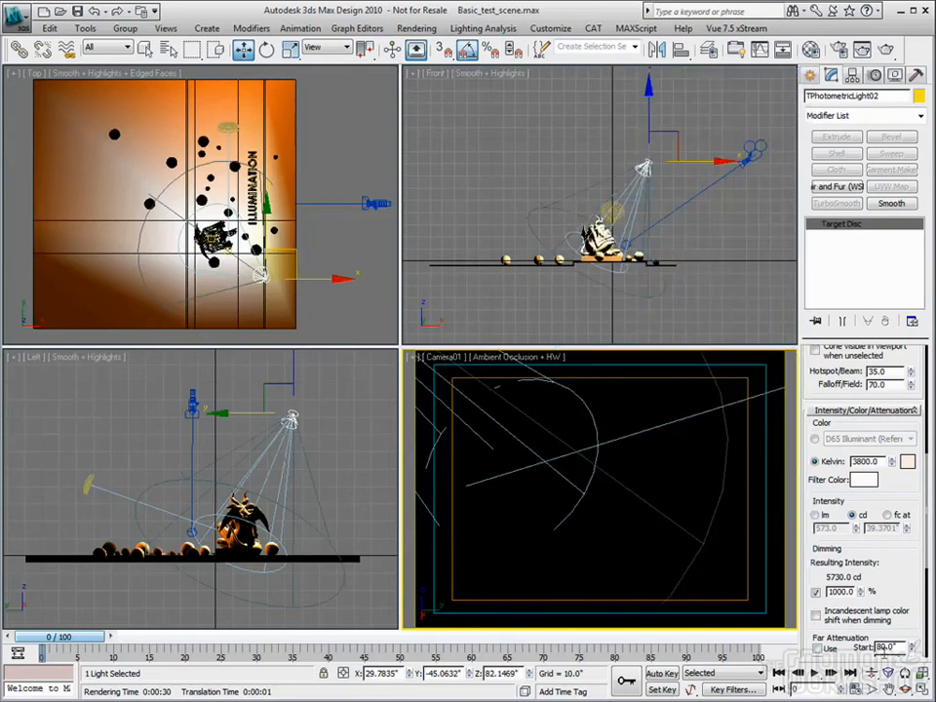
Maximize the Camera01 viewport and try stronger Vignetting values in the exposure control, including 25 and finally 21.43
key(alt+w)
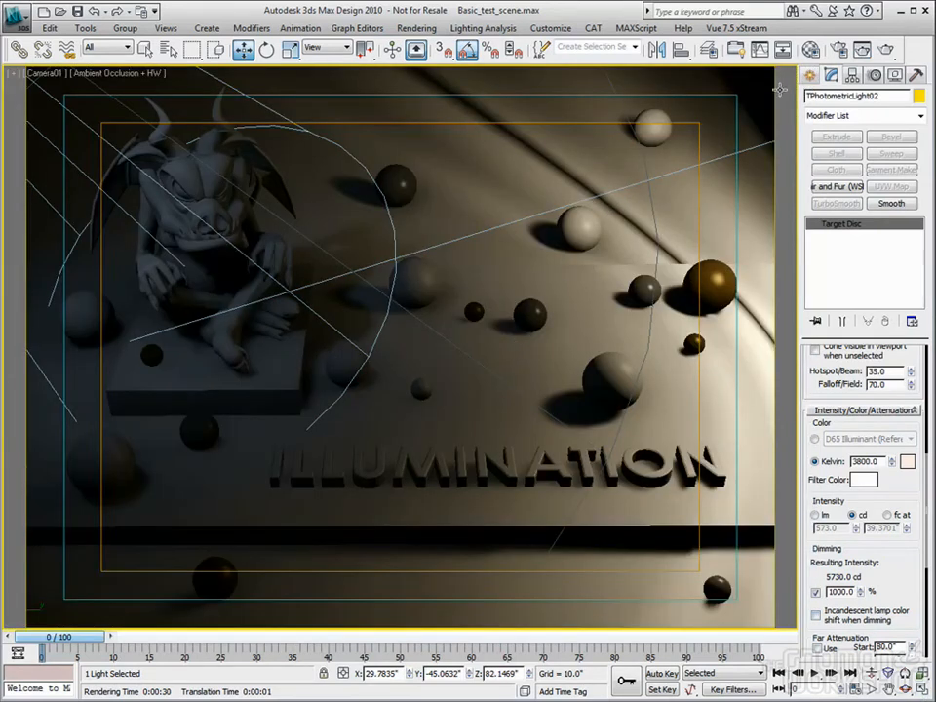
key(8)
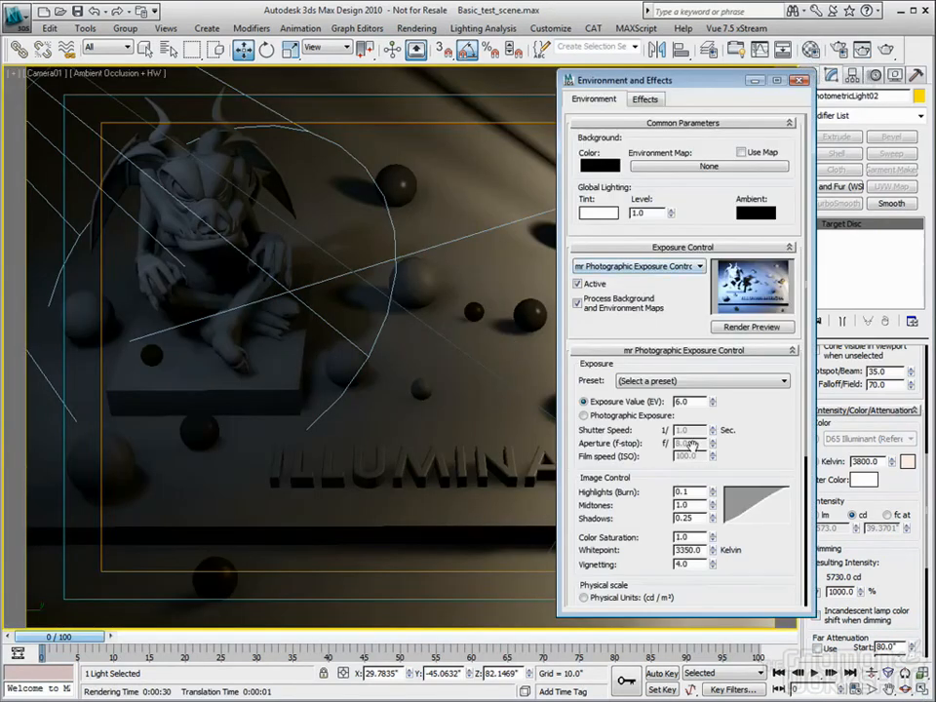
drag(774, 517, 741, 383)
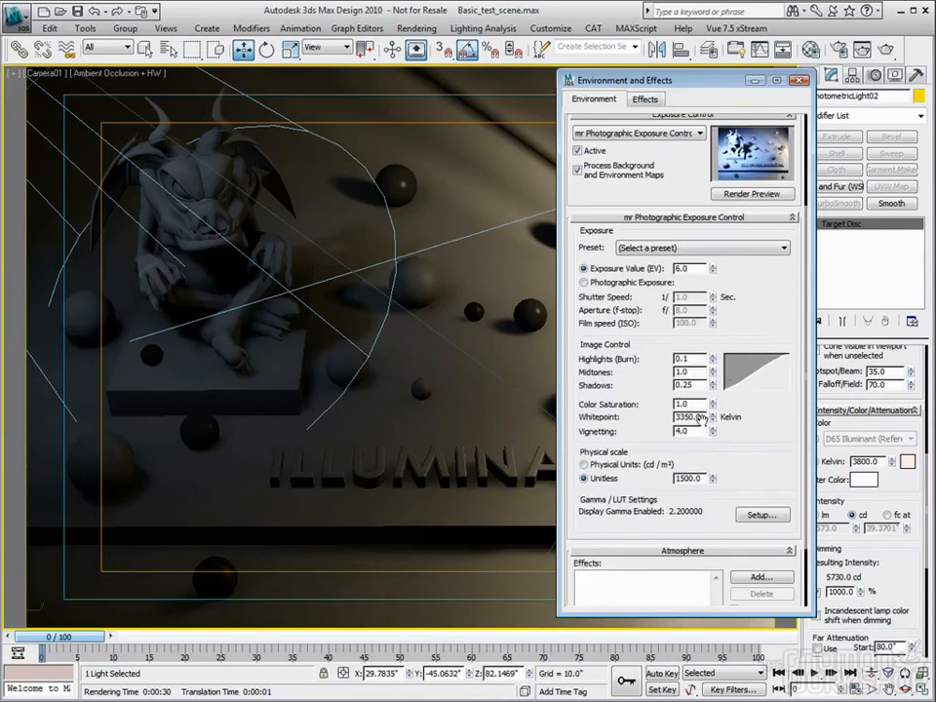
drag(713, 432, 713, 346)
drag(713, 432, 716, 230)
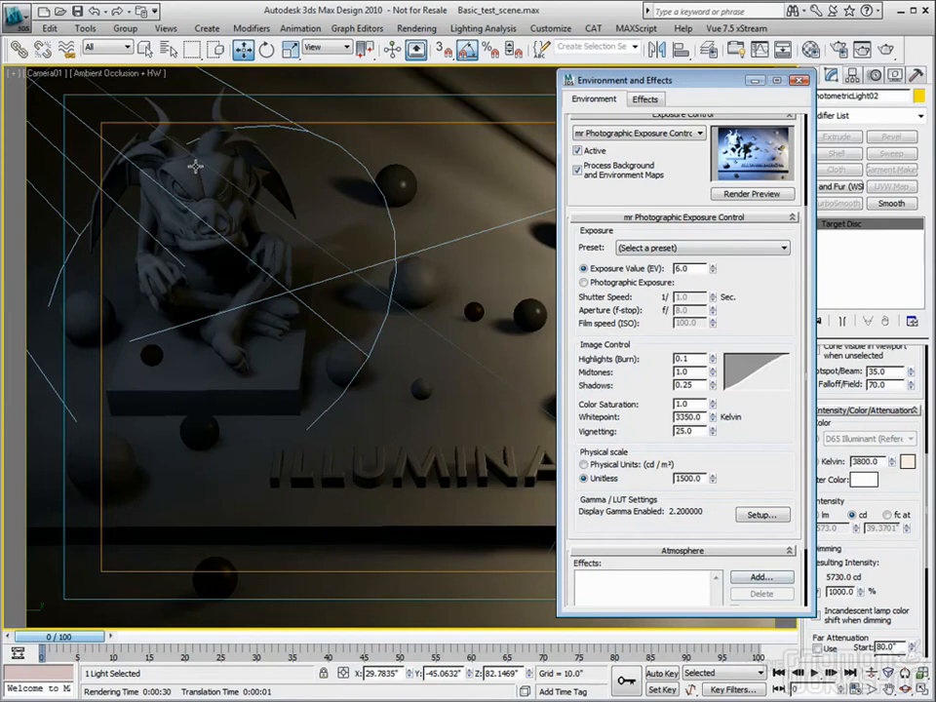
drag(715, 436, 715, 107)
drag(726, 86, 628, 86)
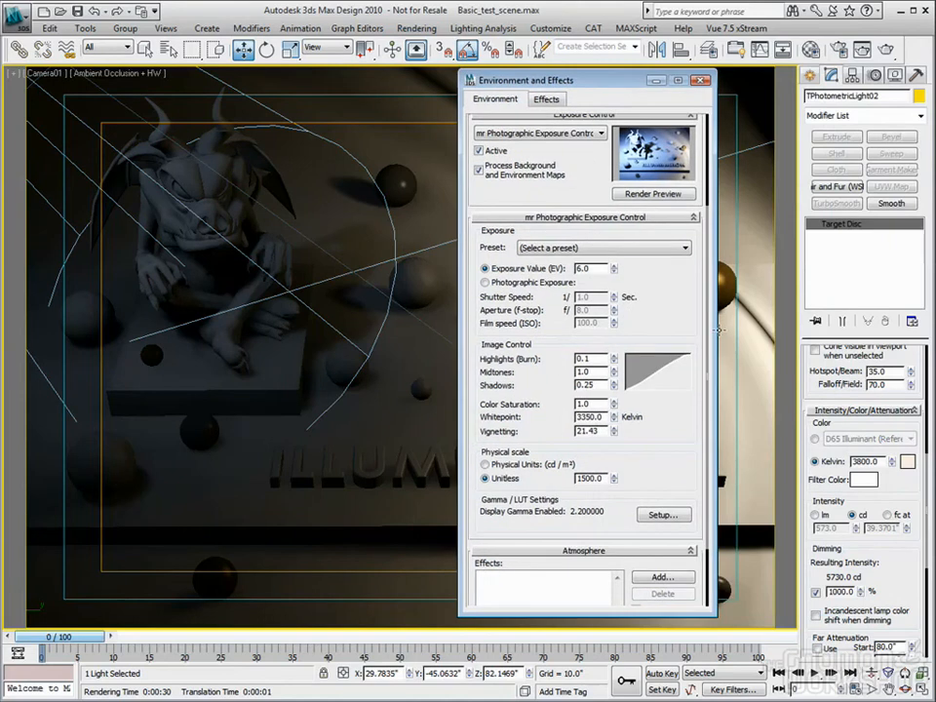
Move the environment settings aside and dolly Camera01 in toward the spheres to examine the vignetting across the view
drag(628, 86, 690, 98)
double_click(665, 441)
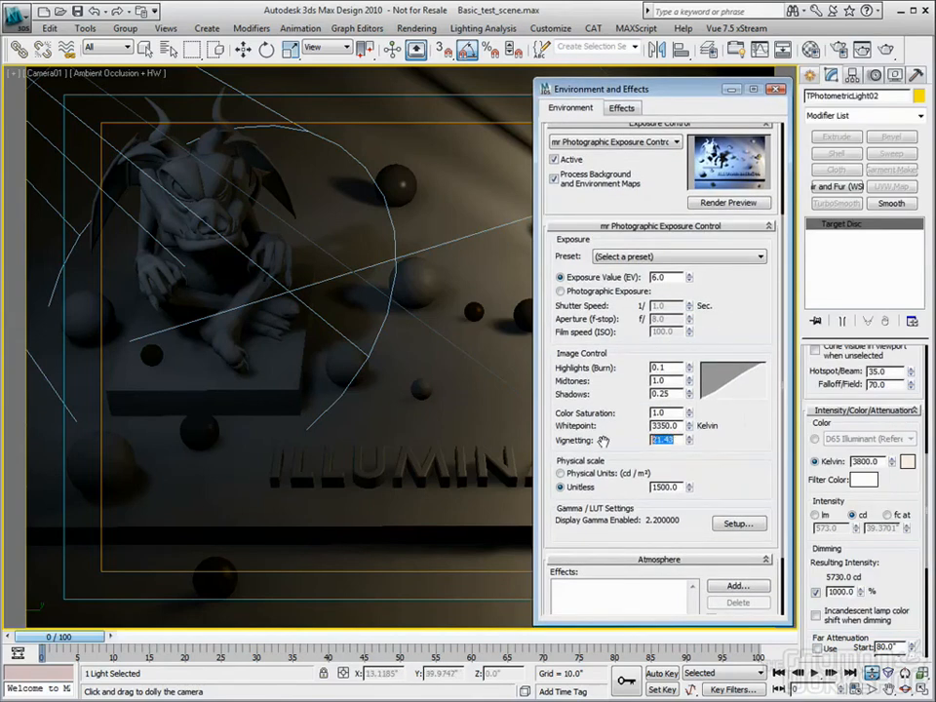
drag(609, 93, 934, 98)
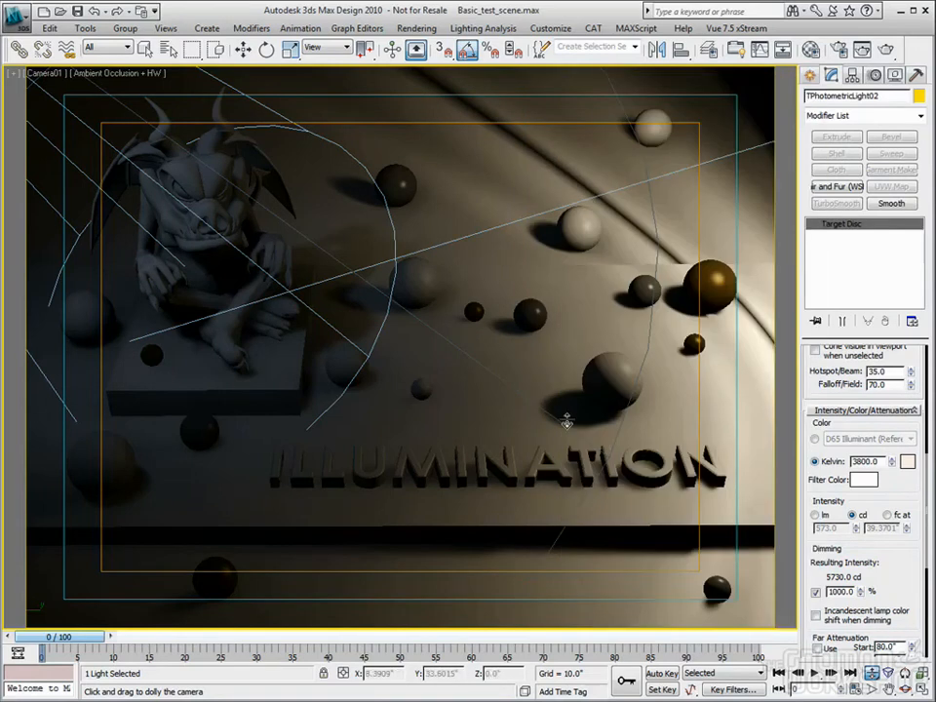
drag(435, 356, 463, 310)
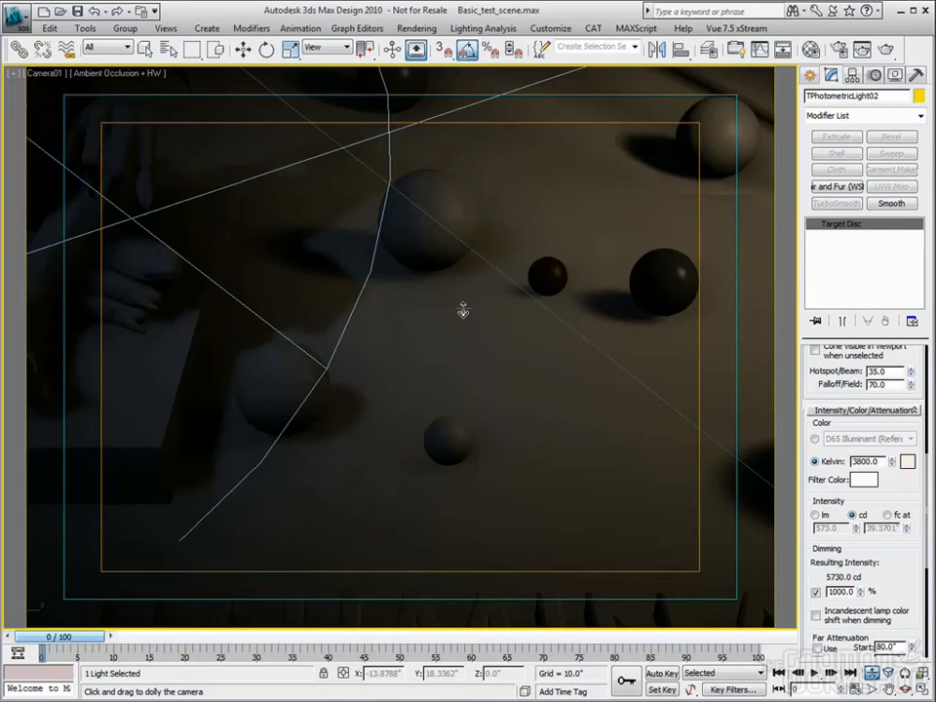
drag(463, 309, 463, 305)
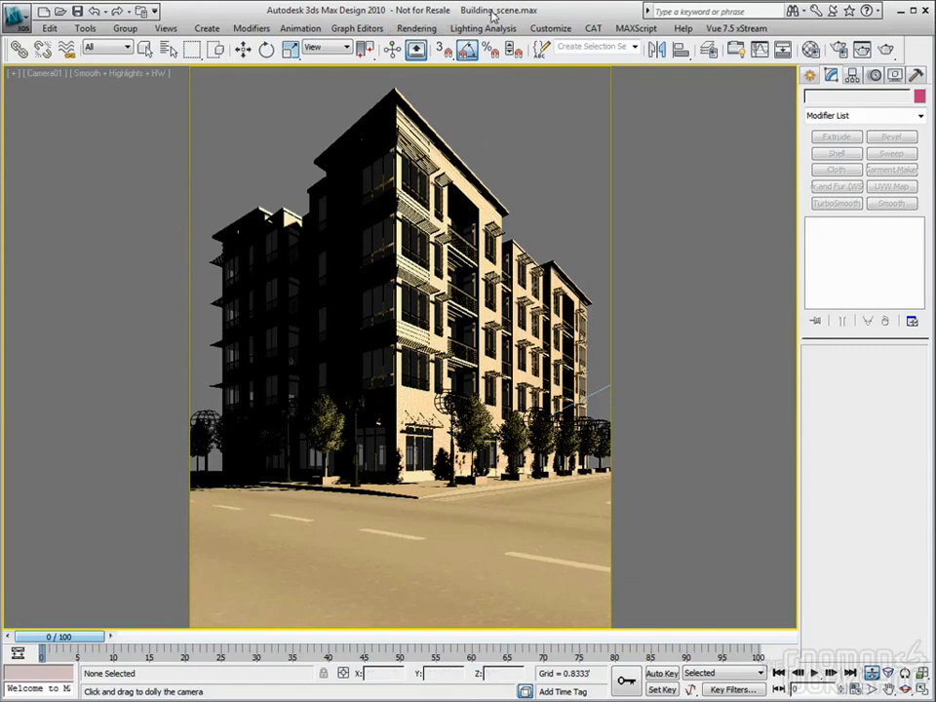
Set the building scene's exposure control to <no exposure control> in the environment settings, and close the window
key(8)
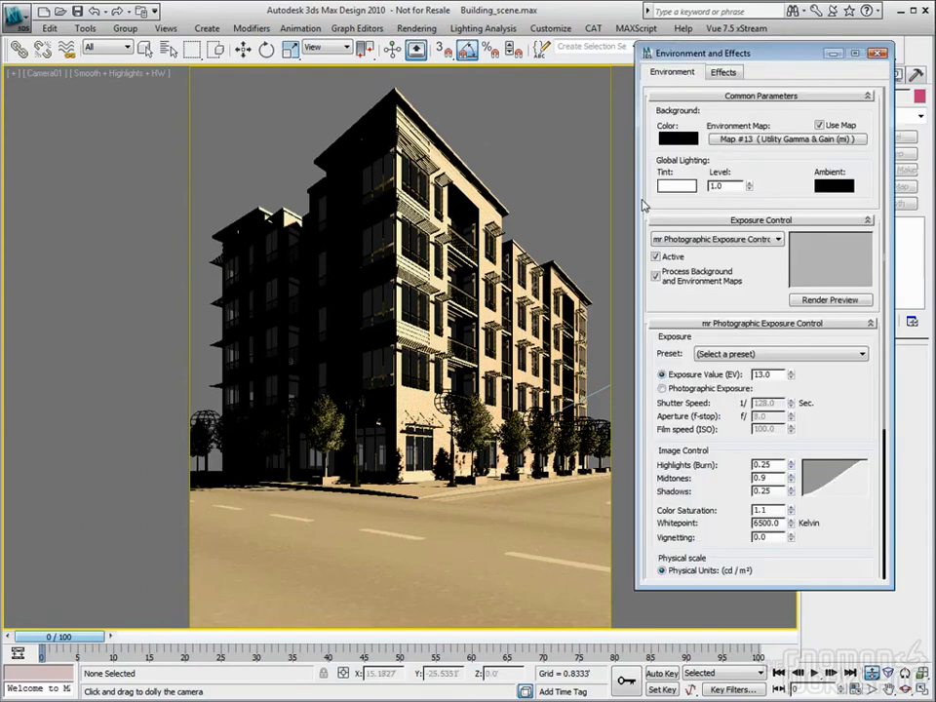
click(693, 241)
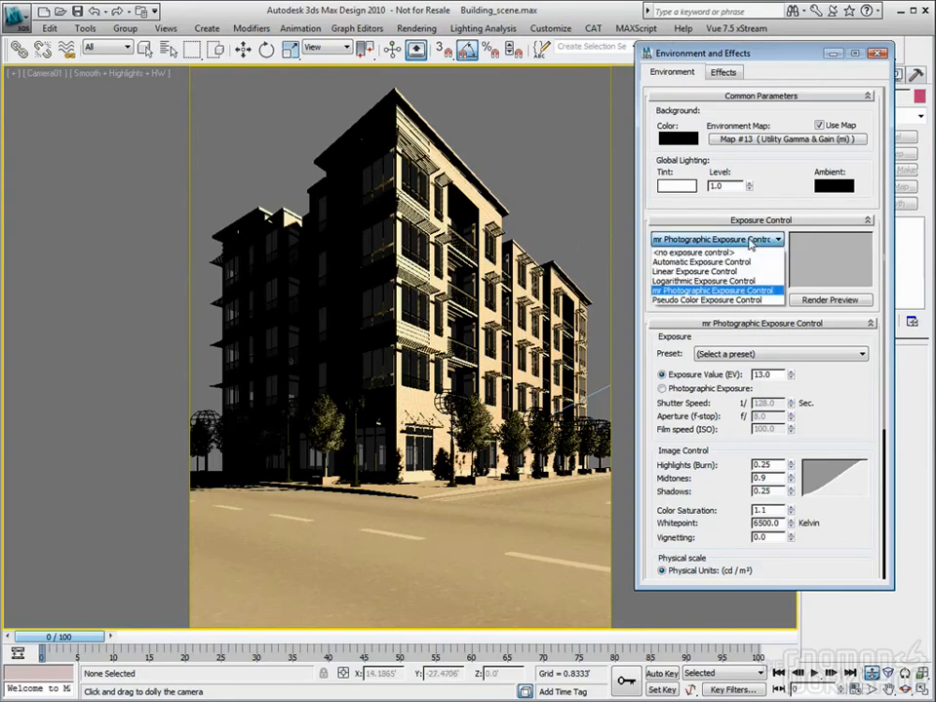
click(715, 253)
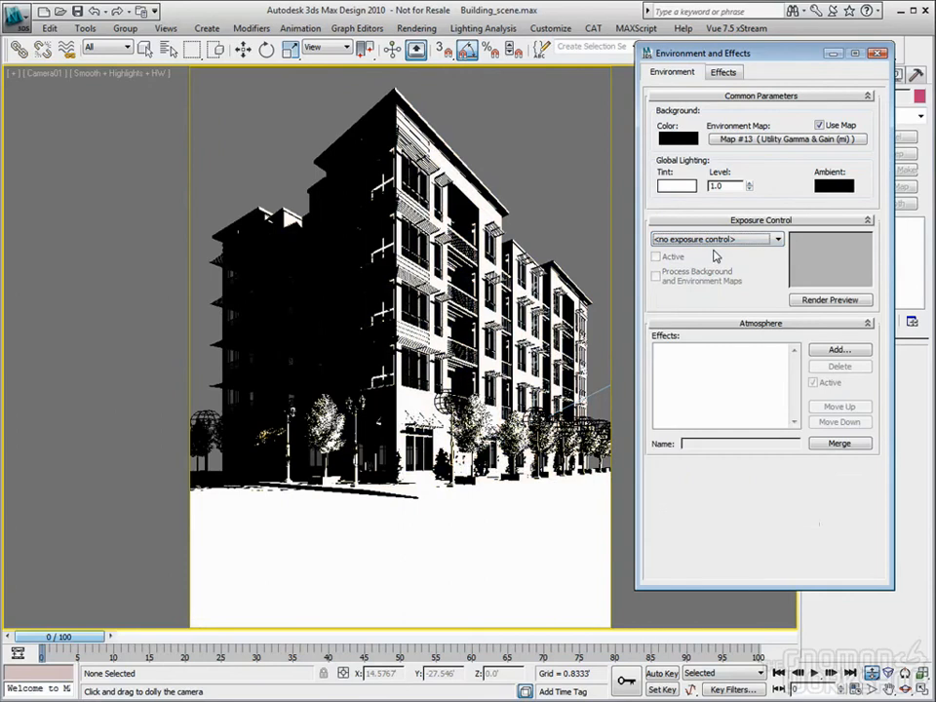
click(879, 53)
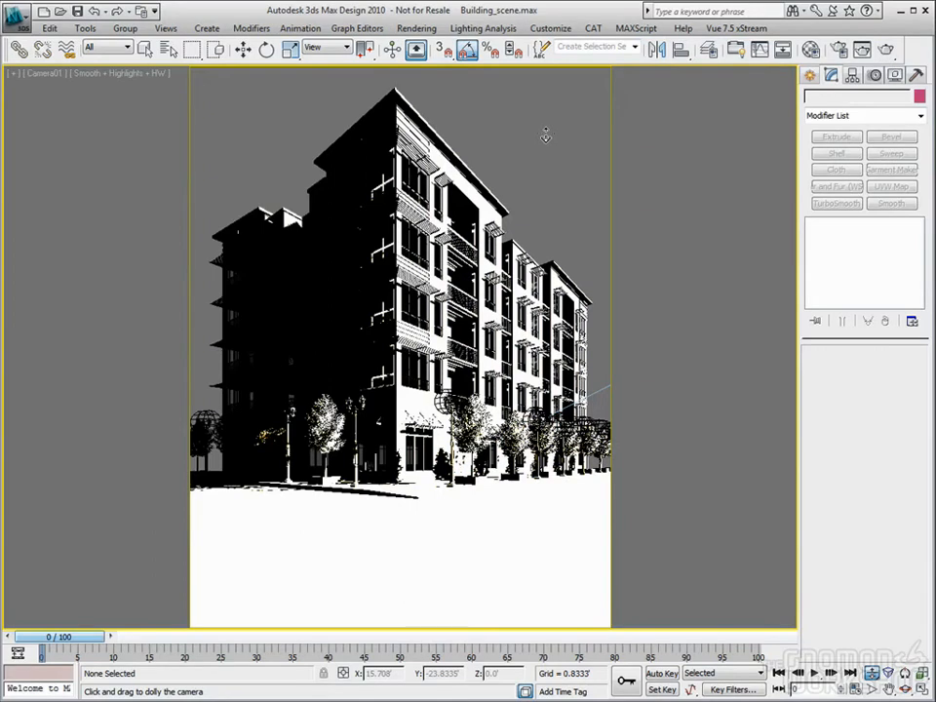
Check the mental ray frame buffer type in the render setup and the exposure control choice in the environment settings
click(838, 48)
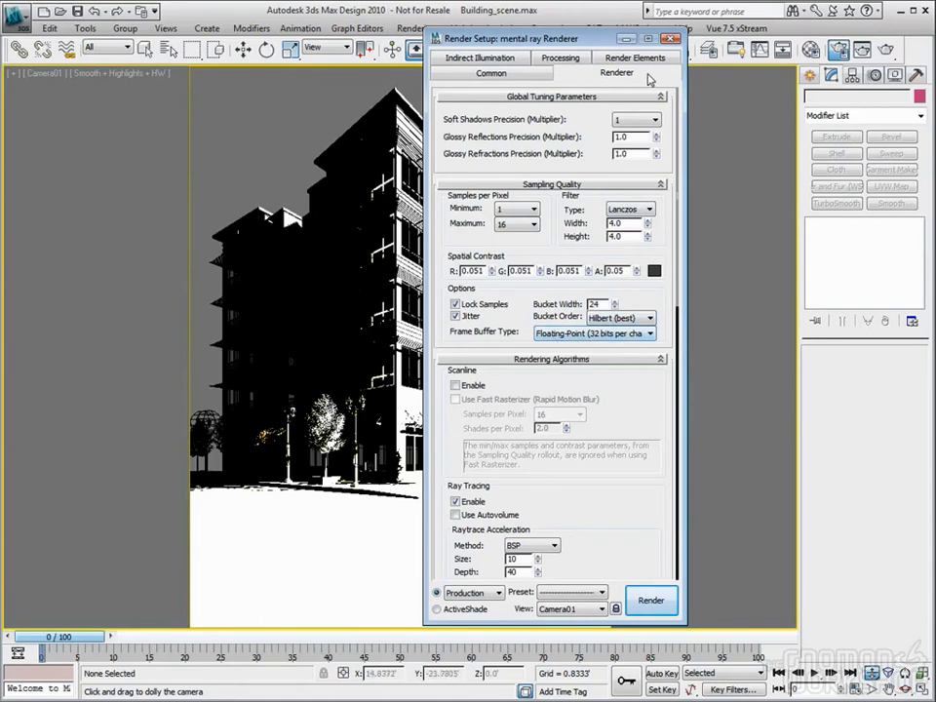
click(670, 39)
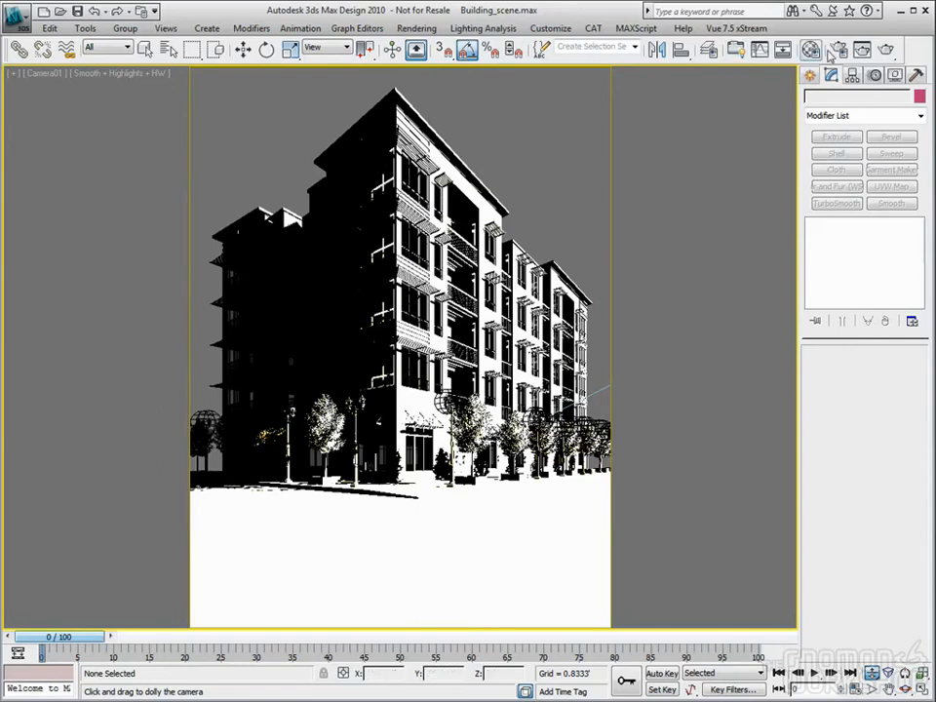
click(417, 28)
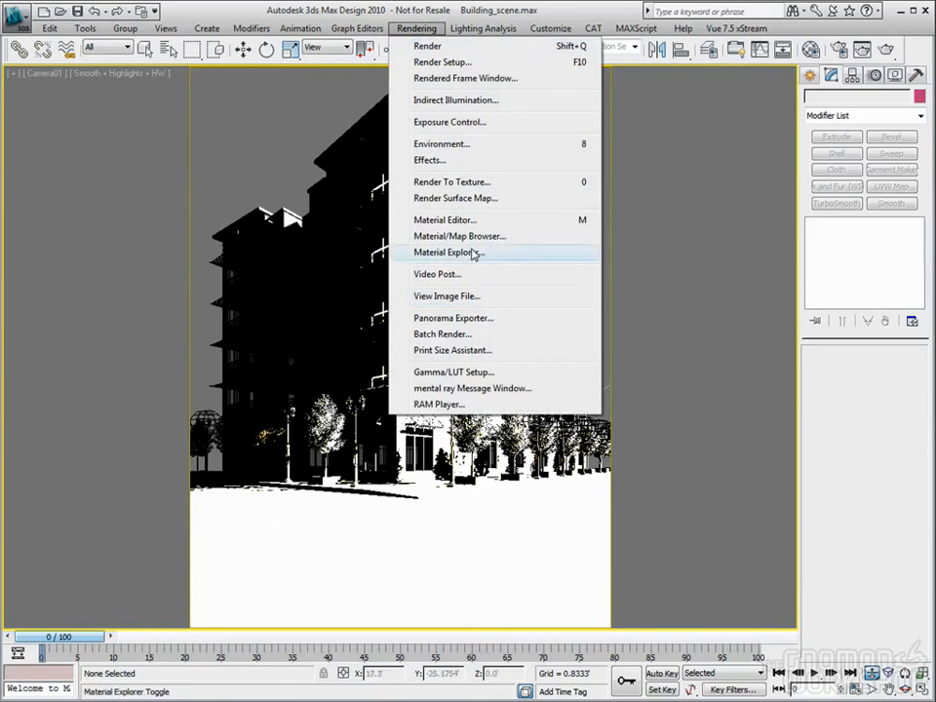
click(458, 144)
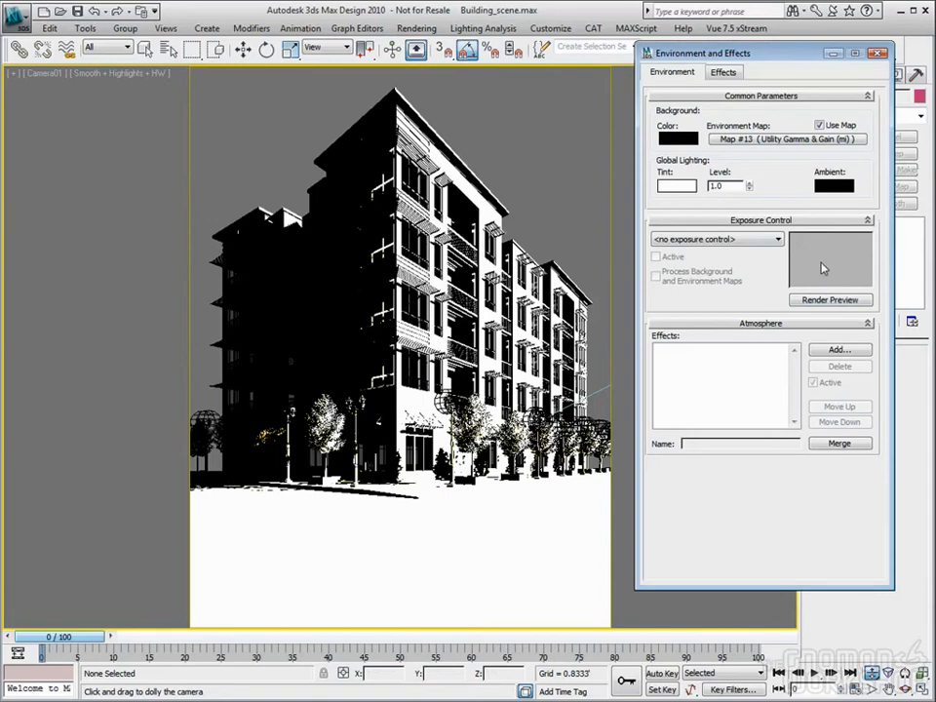
click(875, 54)
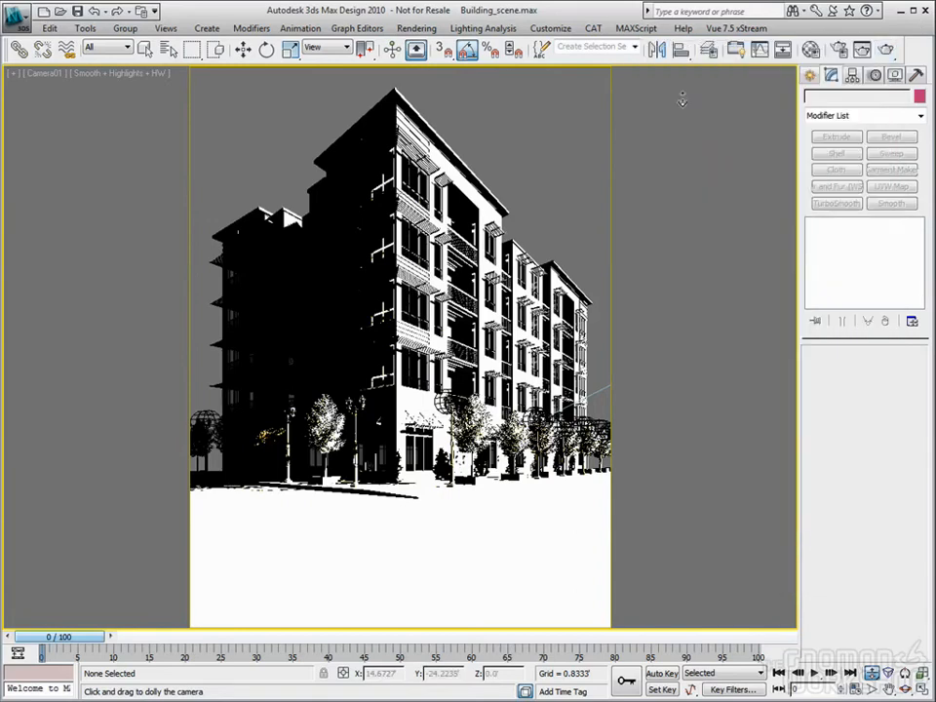
Render the Camera01 view of the building and inspect pixel values in several places of the rendered frame
click(884, 52)
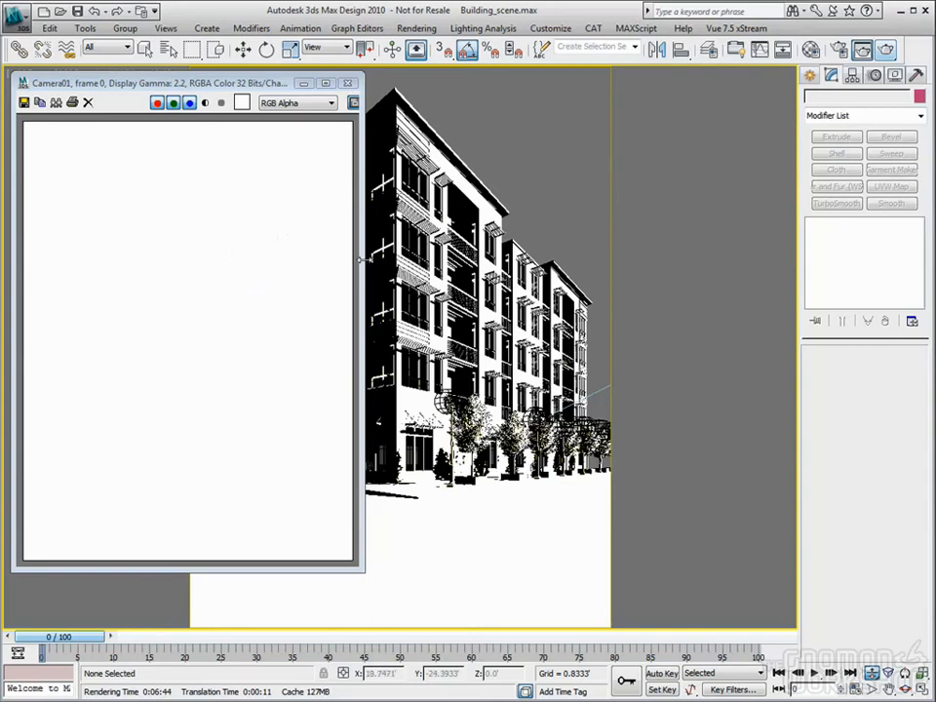
drag(361, 258, 368, 258)
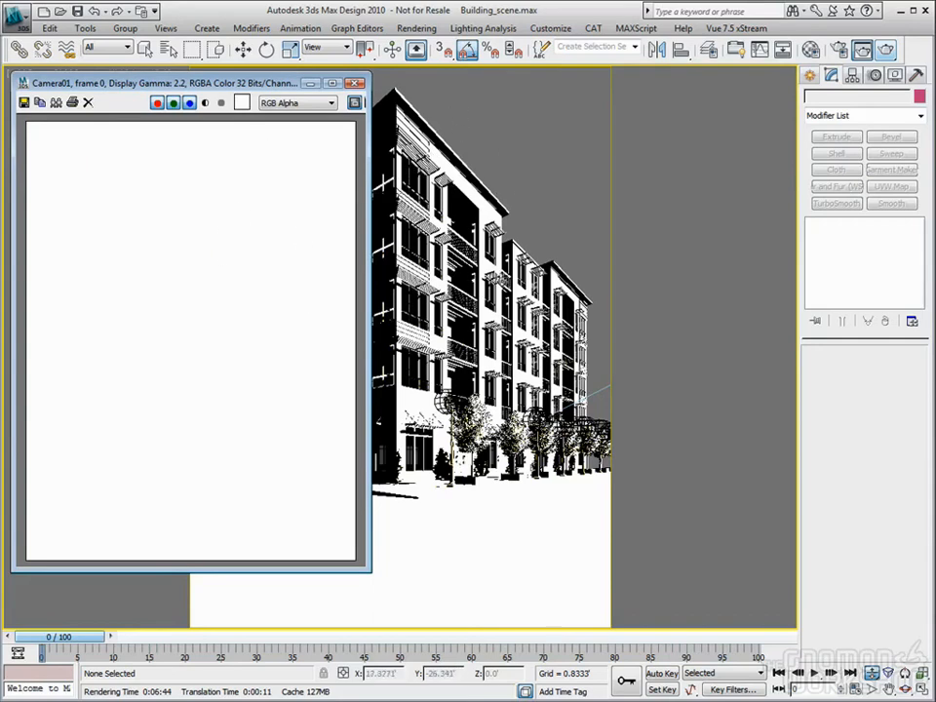
right_click(269, 195)
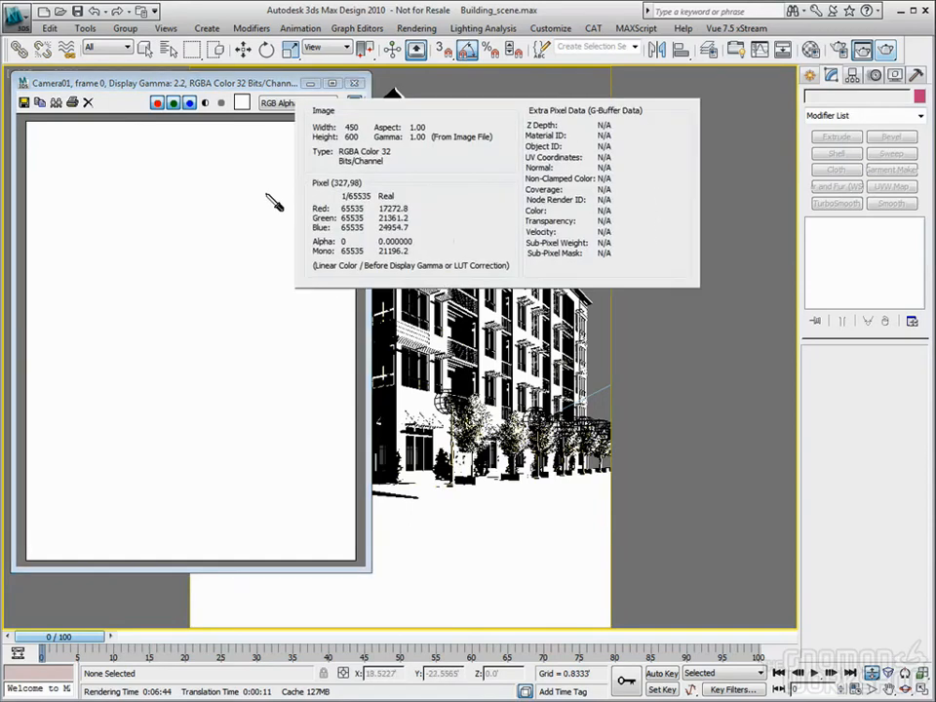
right_drag(266, 194, 259, 200)
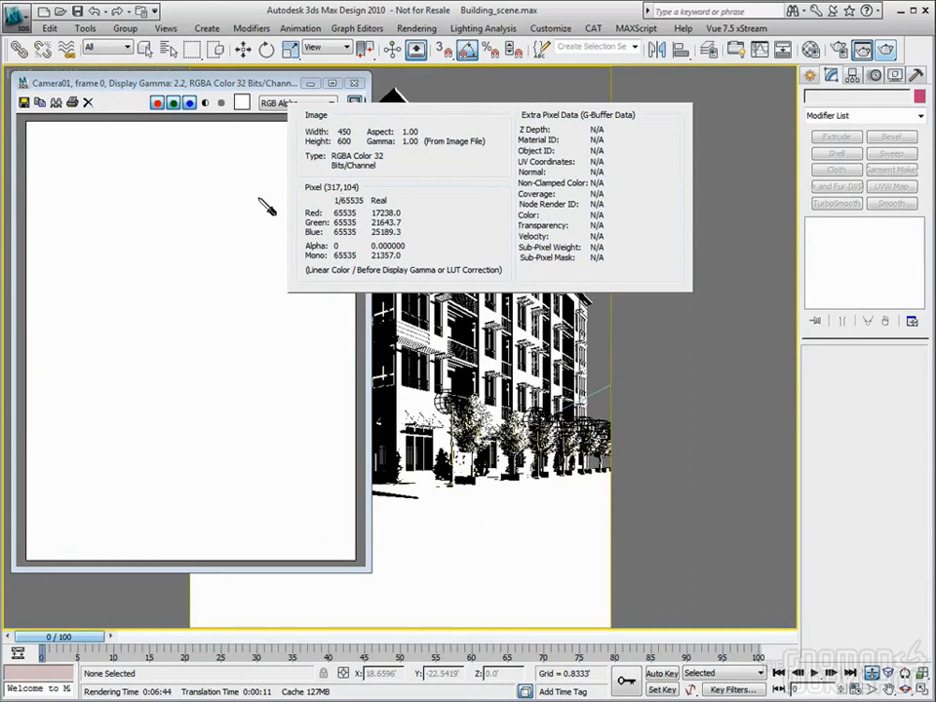
right_drag(260, 199, 206, 271)
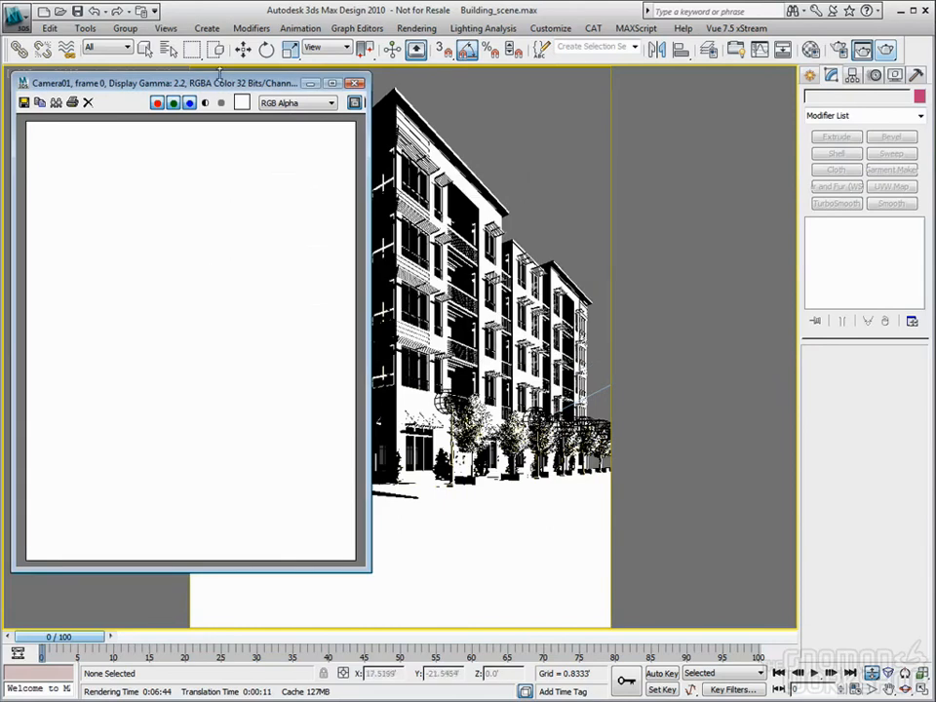
drag(220, 85, 242, 90)
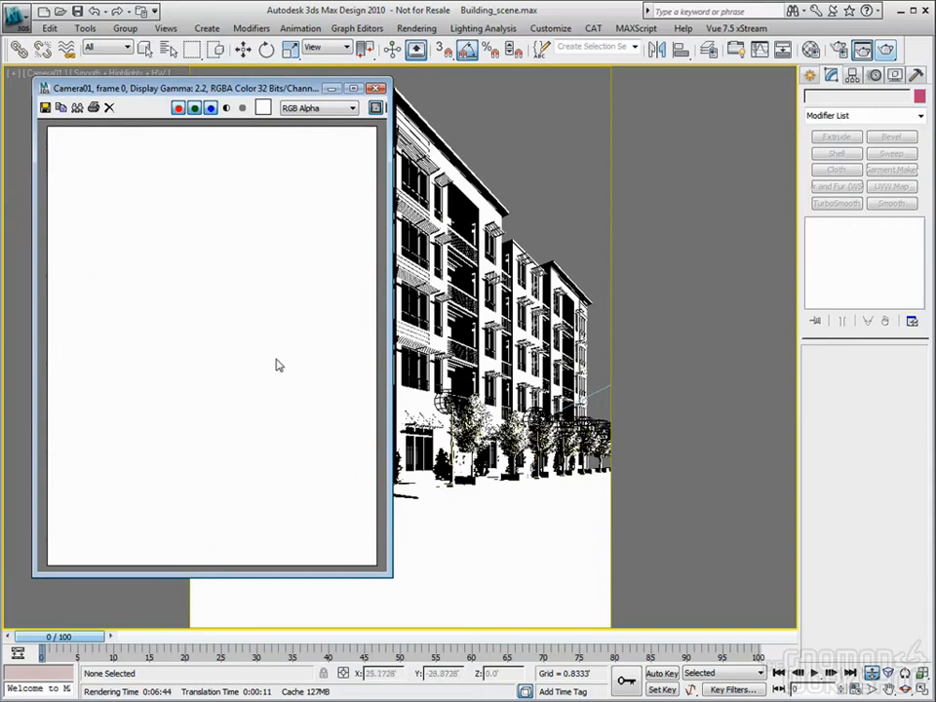
Prepare to save the rendered image to the Desktop as a Radiance Image File (HDRI) named Exposure_test
click(45, 108)
click(147, 152)
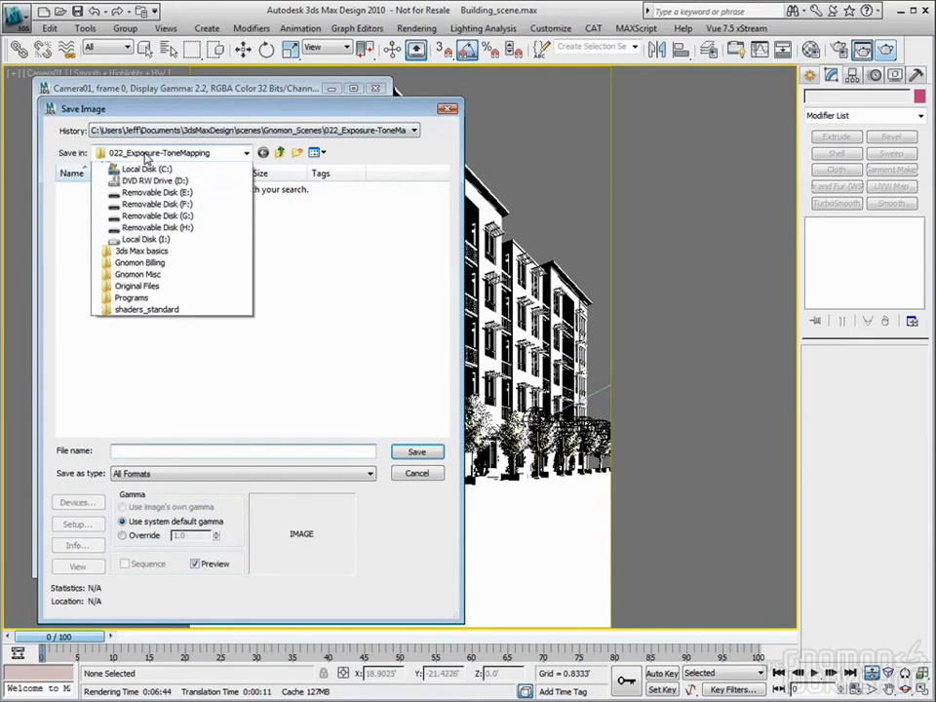
click(84, 202)
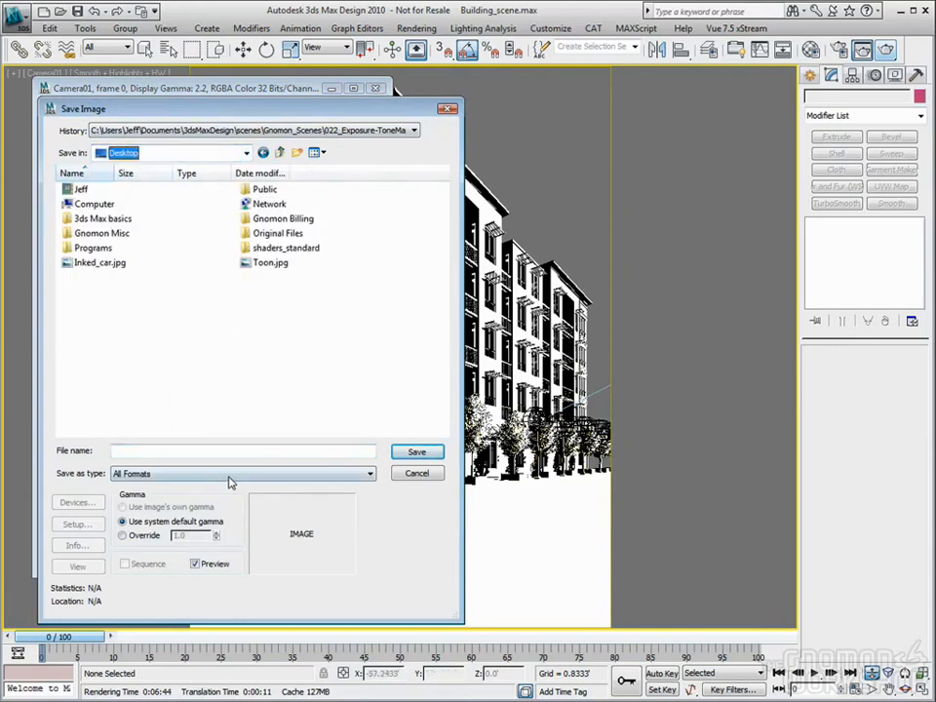
click(193, 474)
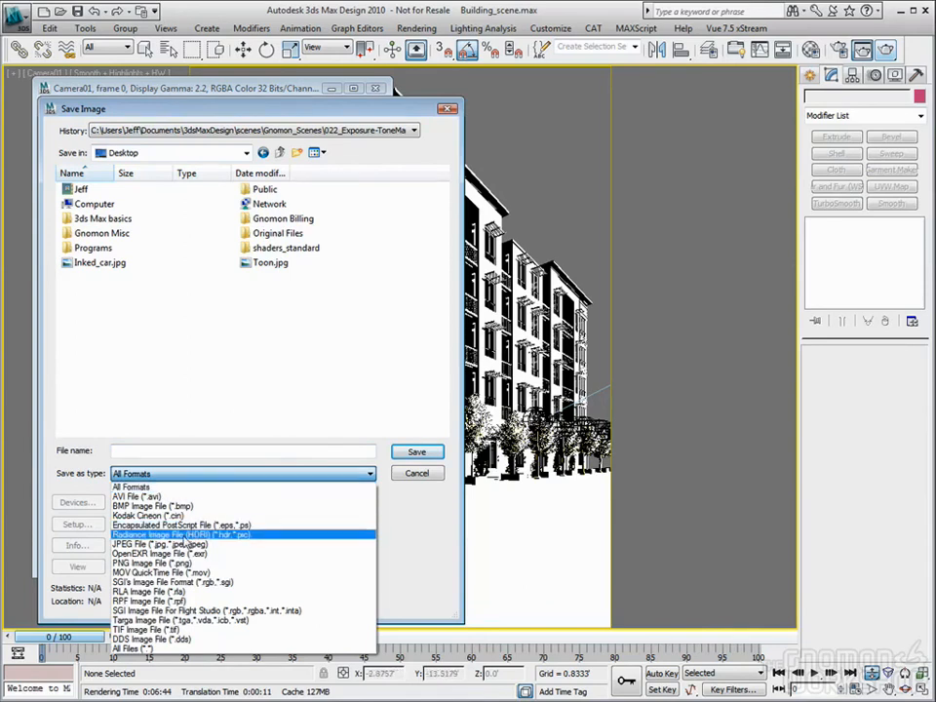
click(173, 536)
click(161, 451)
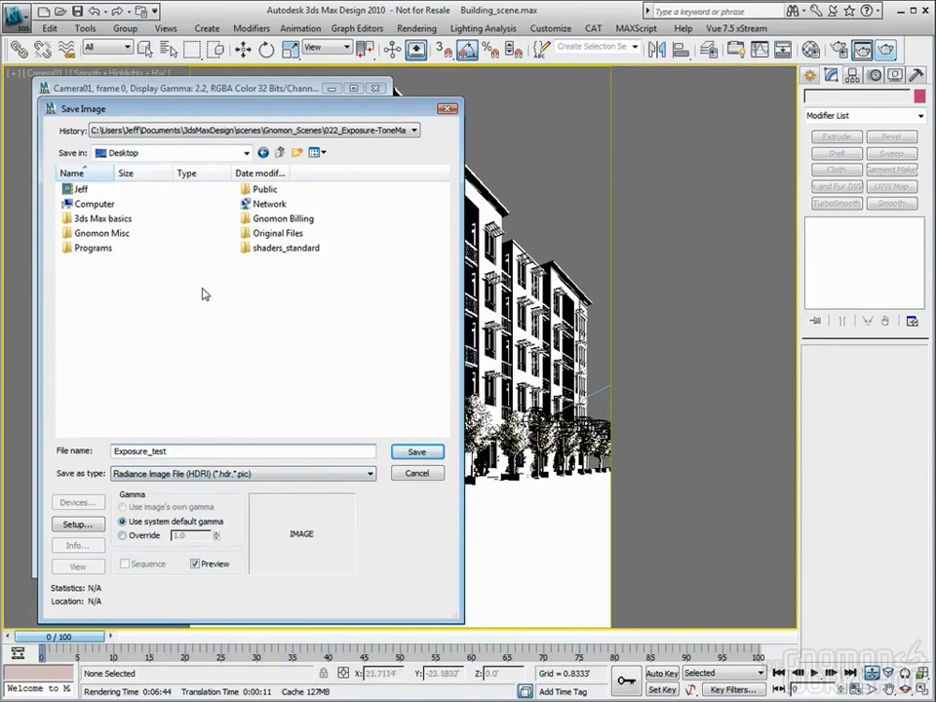
Override the output gamma with 1.0, save the image and accept the HDRI save settings
click(123, 536)
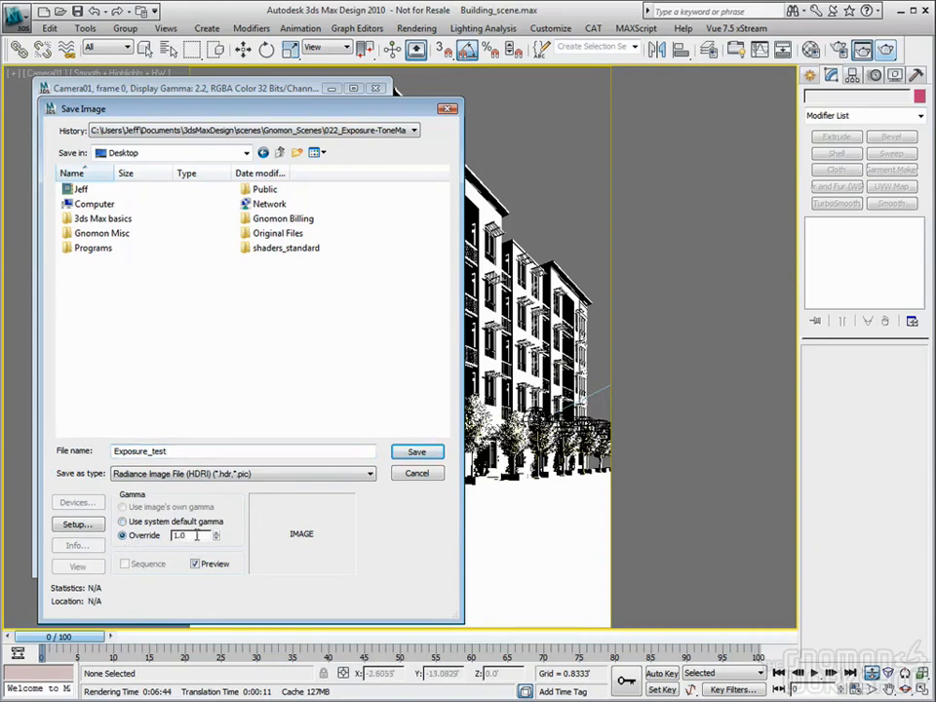
drag(198, 536, 143, 539)
click(414, 453)
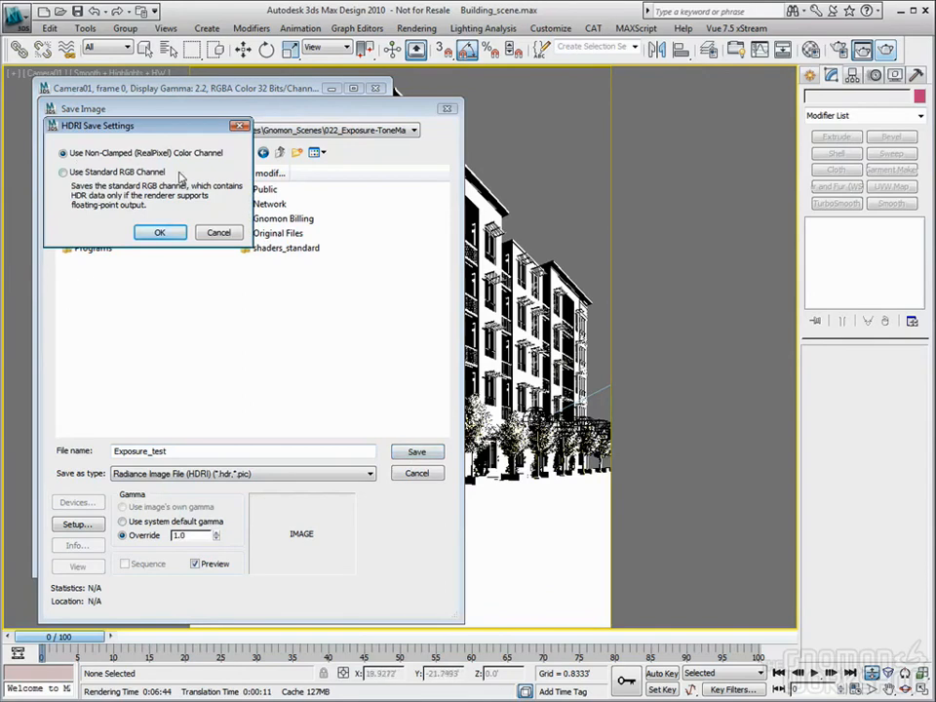
click(159, 234)
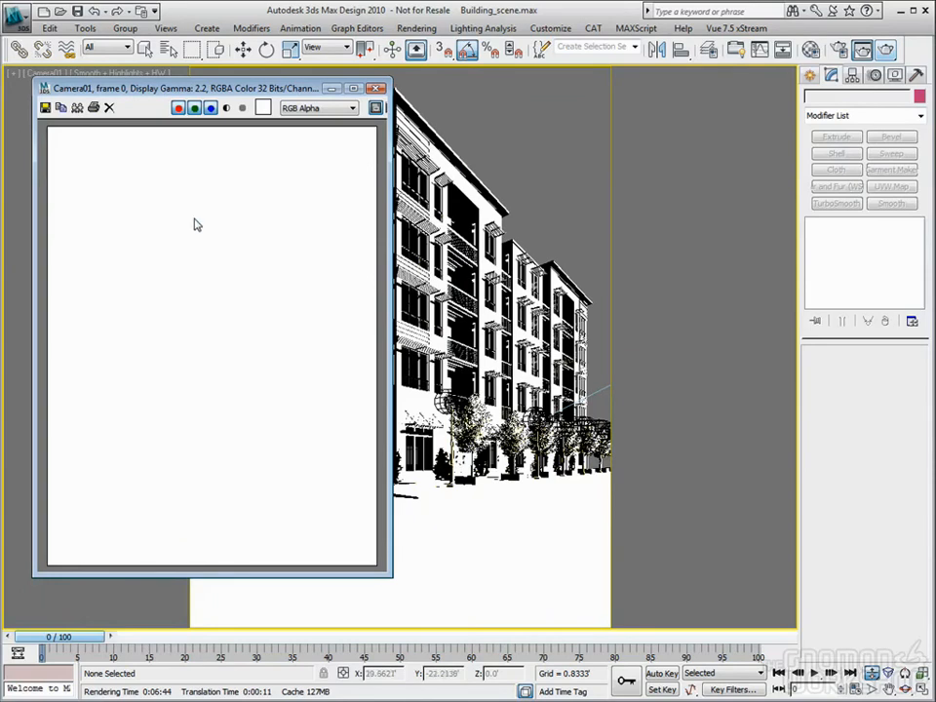
Switch to Photoshop with Exposure_test.hdr open, center its document window and enlarge it around the whole image
key(alt+Tab)
key(alt+Tab)
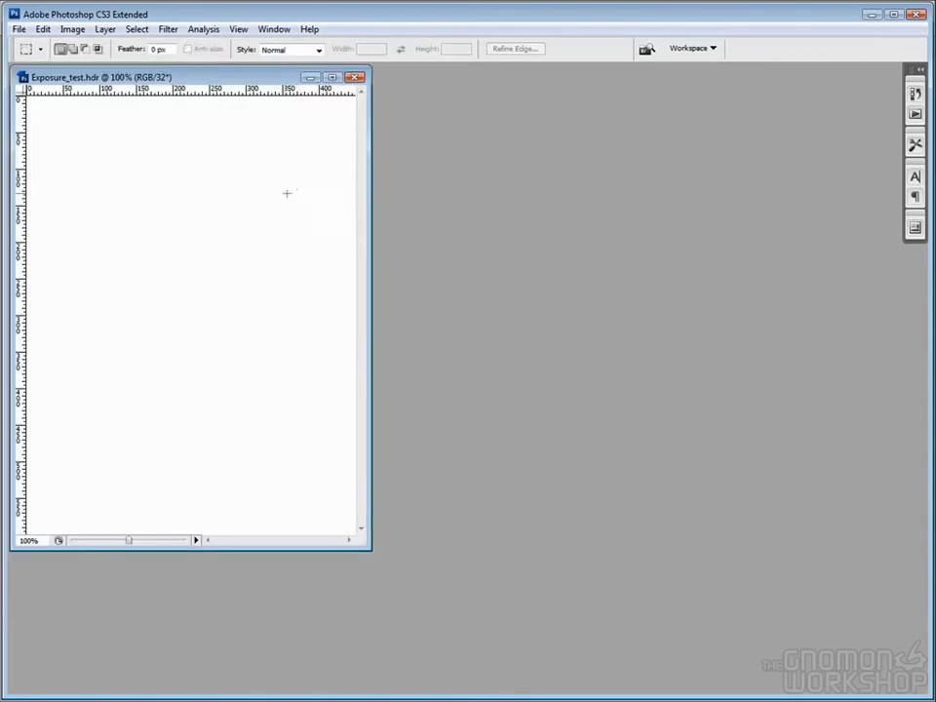
drag(243, 82, 451, 113)
drag(581, 583, 609, 602)
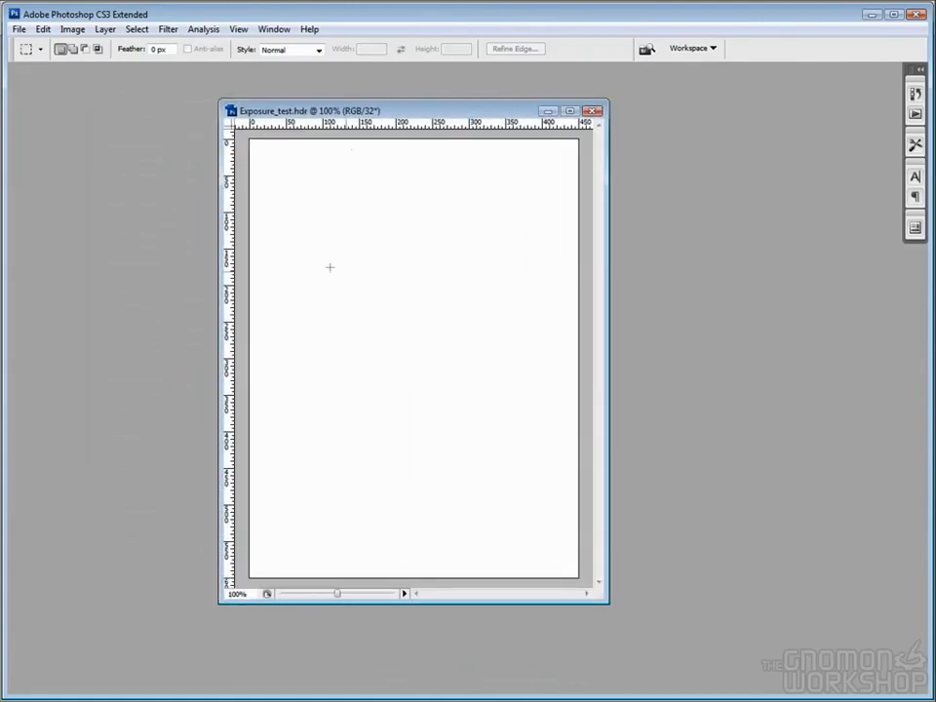
Try an Exposure adjustment on the HDR image with exposure -12.78, offset -0.0569 and gamma correction 0.90, and discard it
click(70, 35)
mouse_move(72, 47)
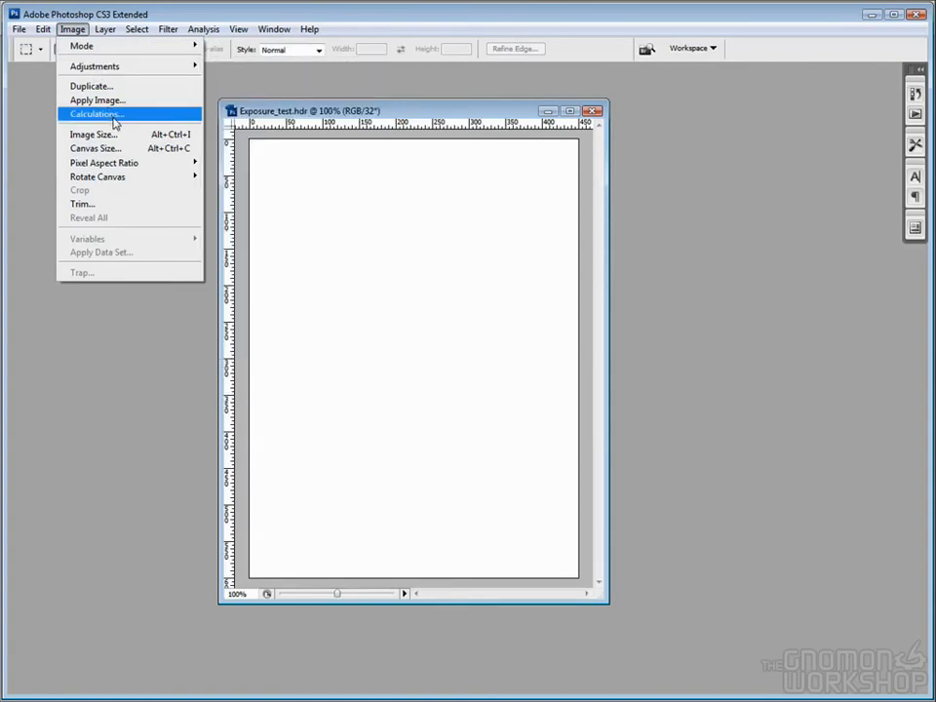
mouse_move(110, 70)
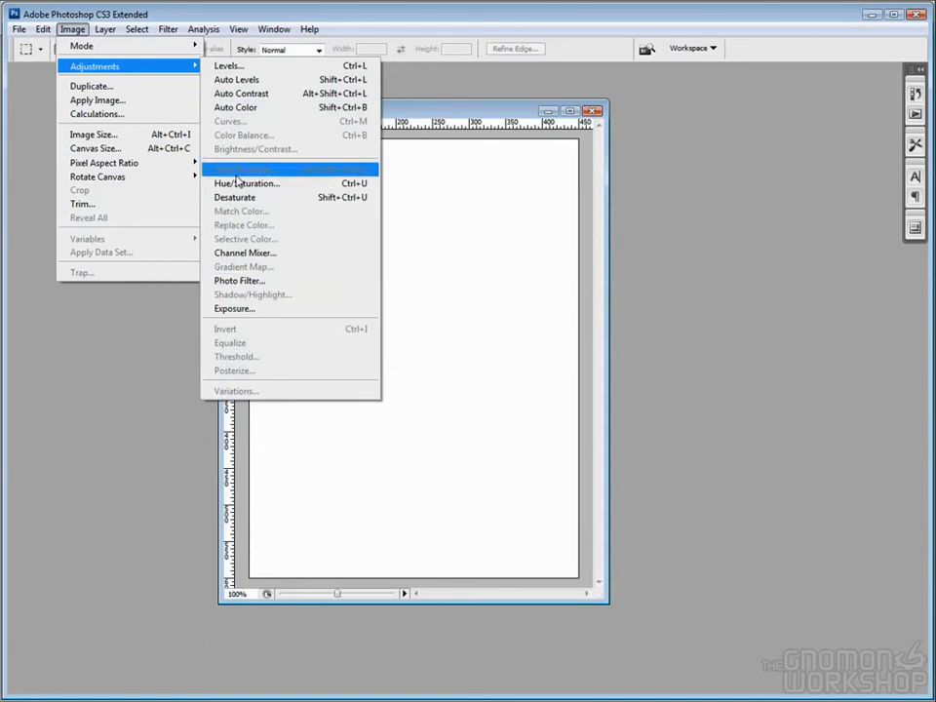
click(241, 310)
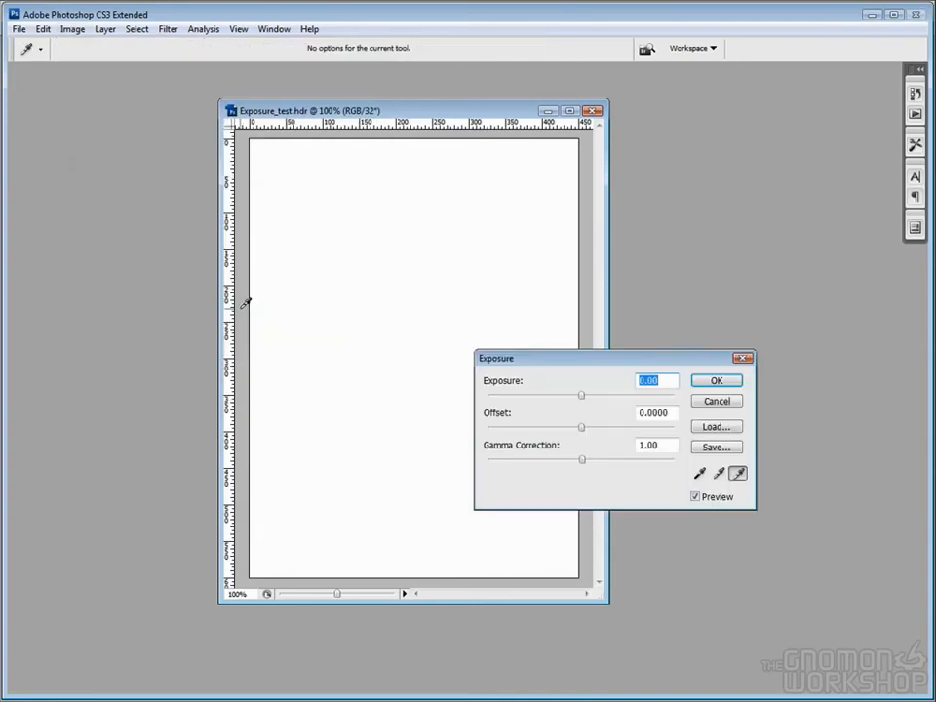
drag(625, 362, 651, 318)
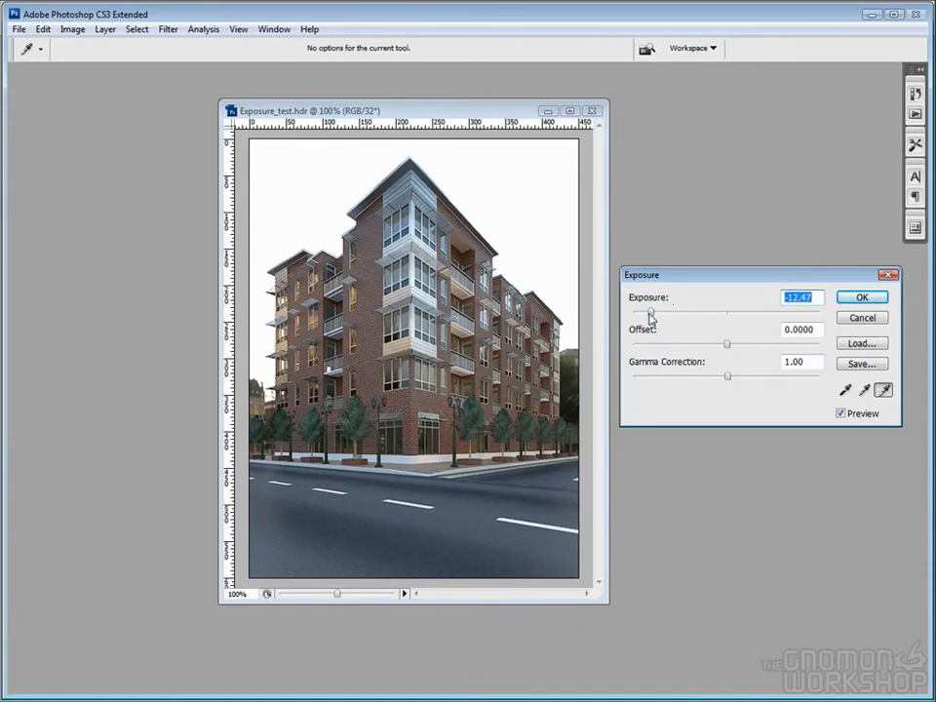
drag(652, 317, 651, 318)
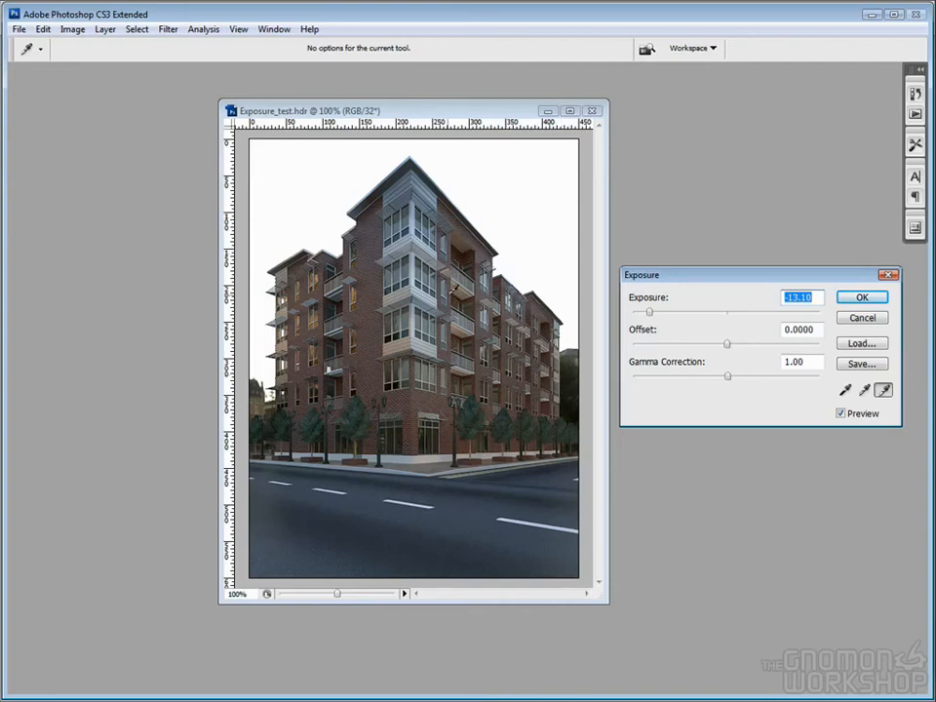
click(518, 283)
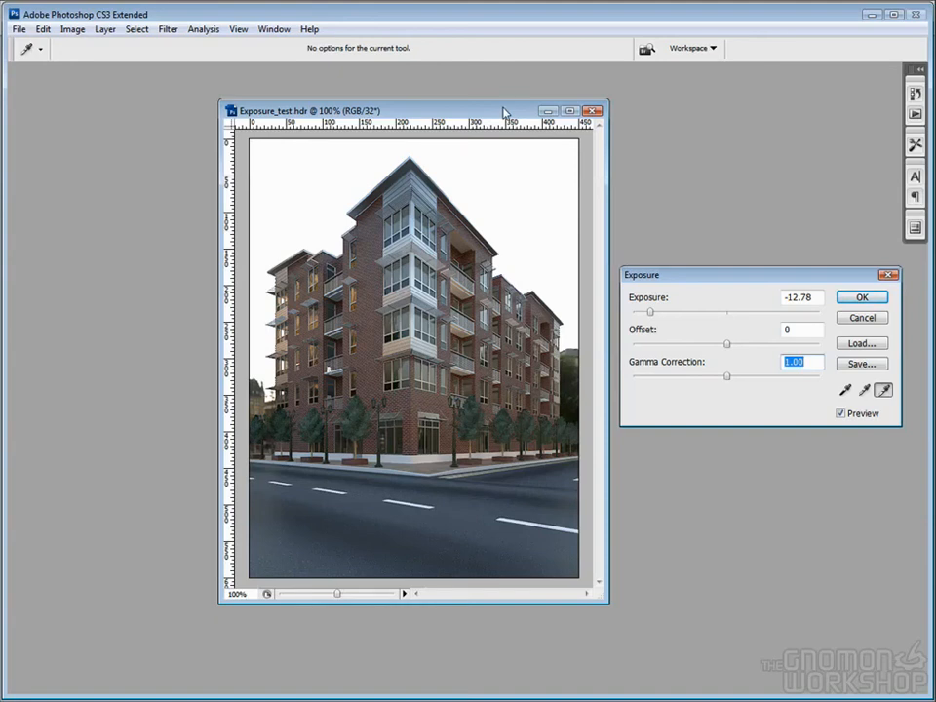
drag(727, 377, 716, 352)
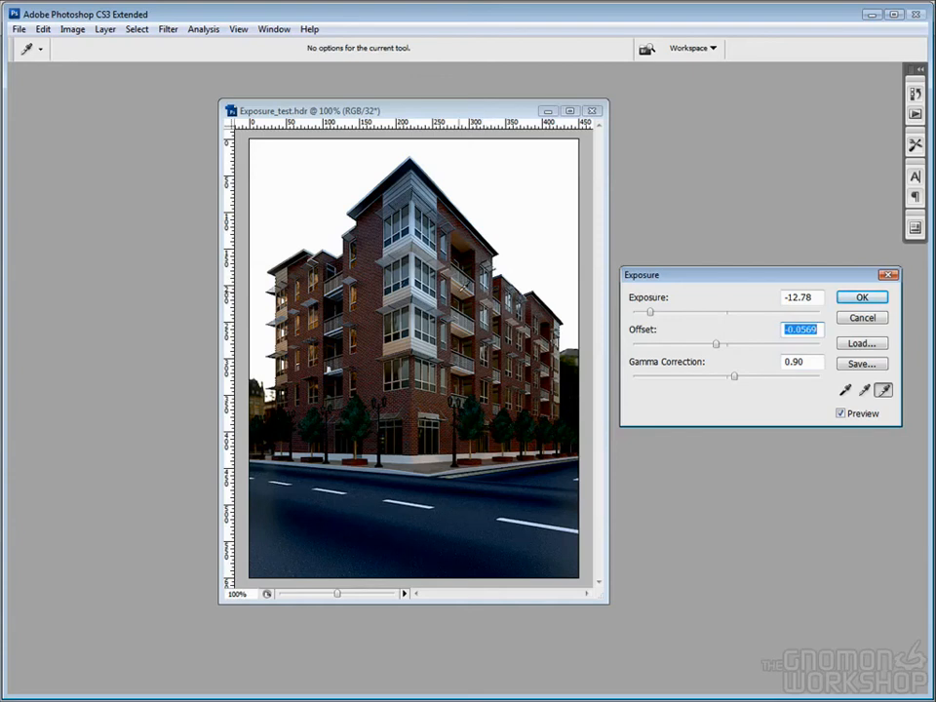
click(862, 317)
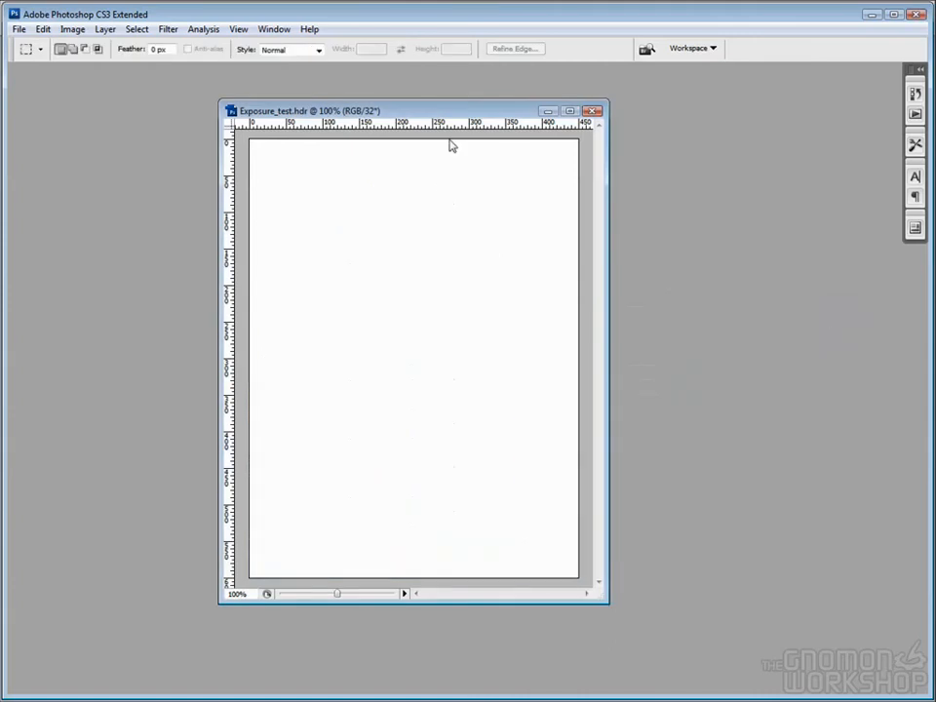
Close the HDR image and exit Photoshop, and dismiss the rendered frame window in 3ds Max
click(590, 112)
click(917, 14)
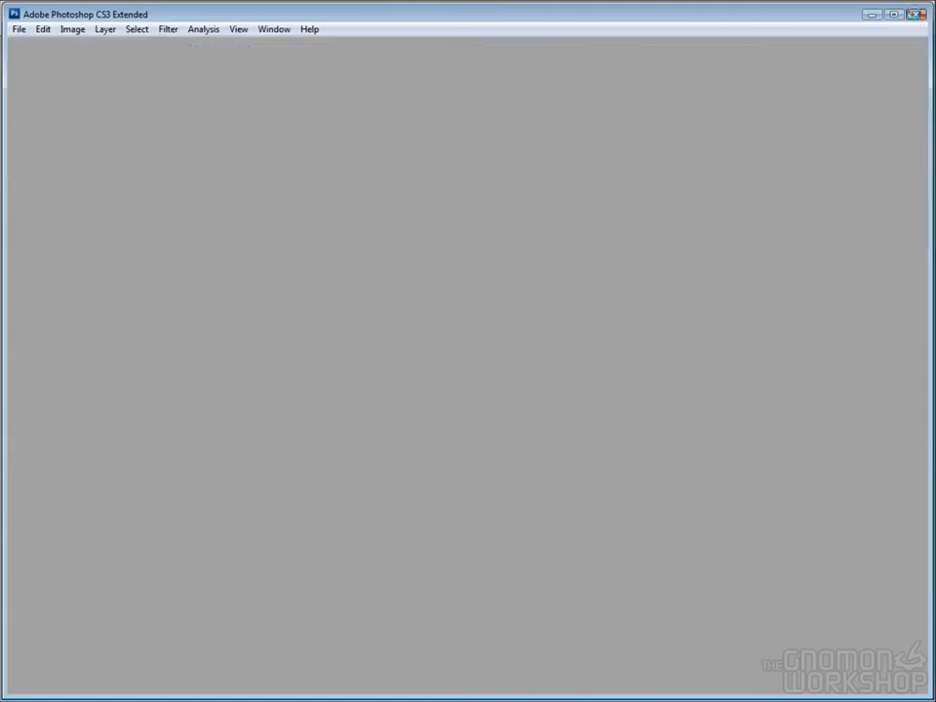
mouse_move(285, 90)
mouse_down()
mouse_move(309, 90)
mouse_move(290, 91)
mouse_up()
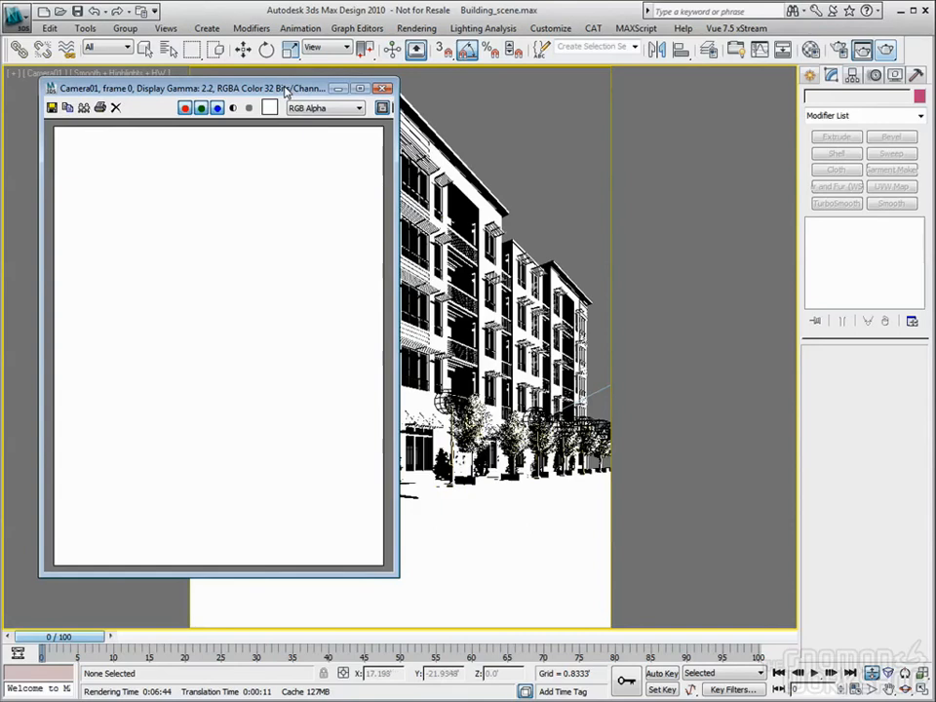
click(382, 88)
Change the scene's exposure control to Logarithmic Exposure Control and shift the Environment and Effects window slightly lower
click(416, 27)
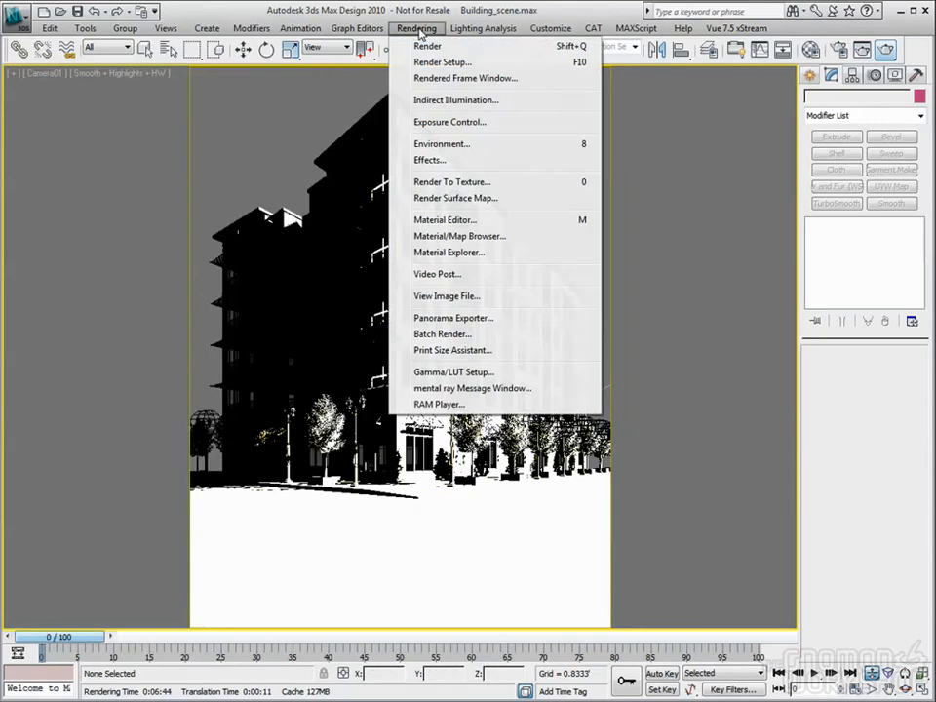
click(454, 124)
click(777, 239)
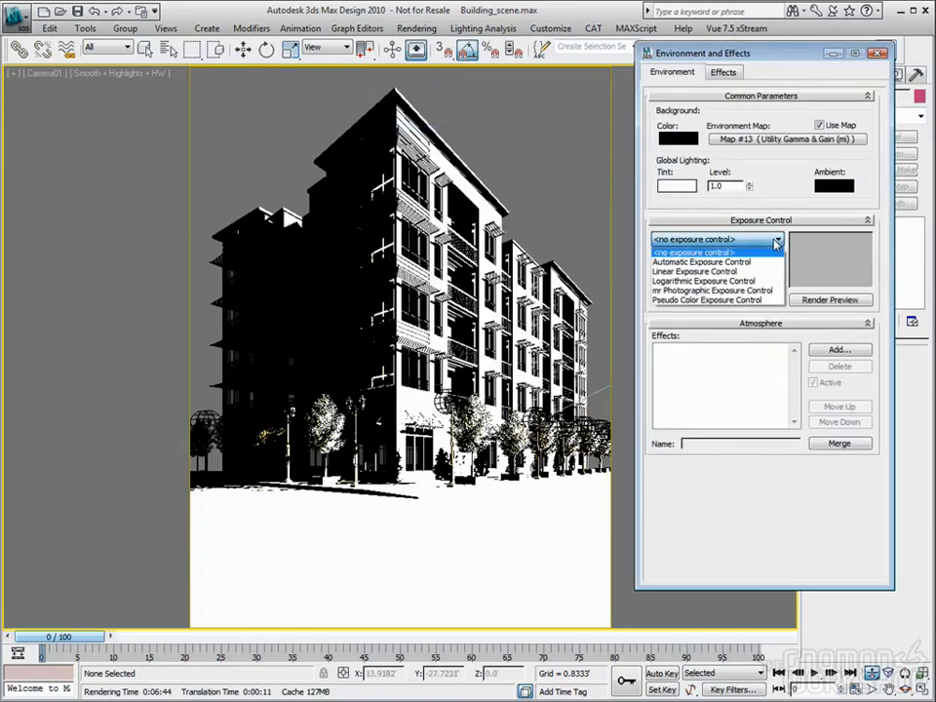
click(716, 282)
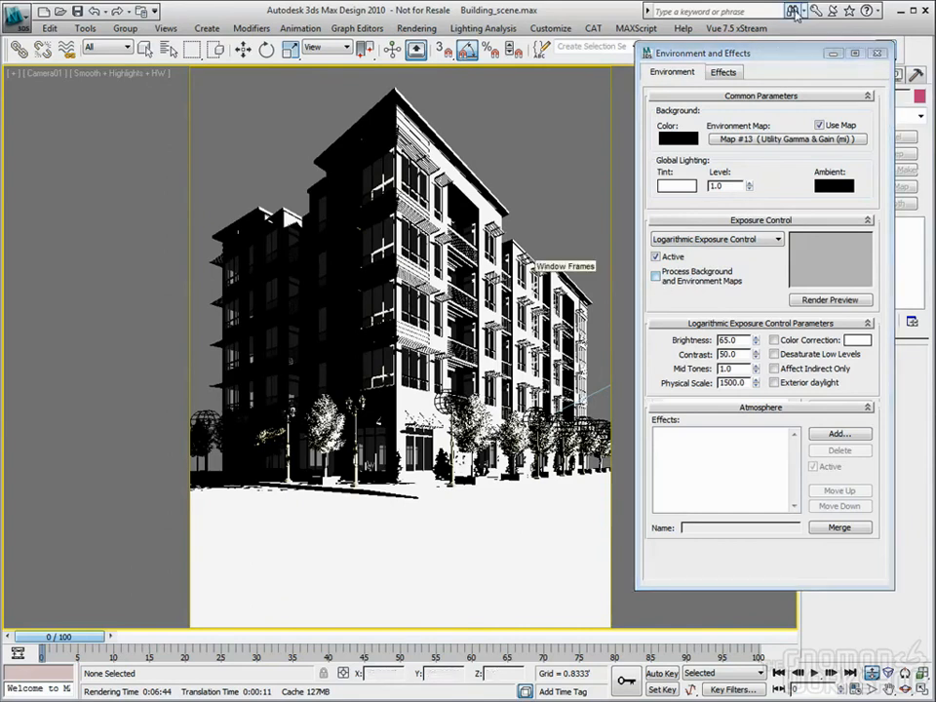
drag(779, 53, 768, 87)
Lower the image precision to Medium (Min 1/4, Max 4), start a Camera01 test render, and cancel it and close its window
click(866, 53)
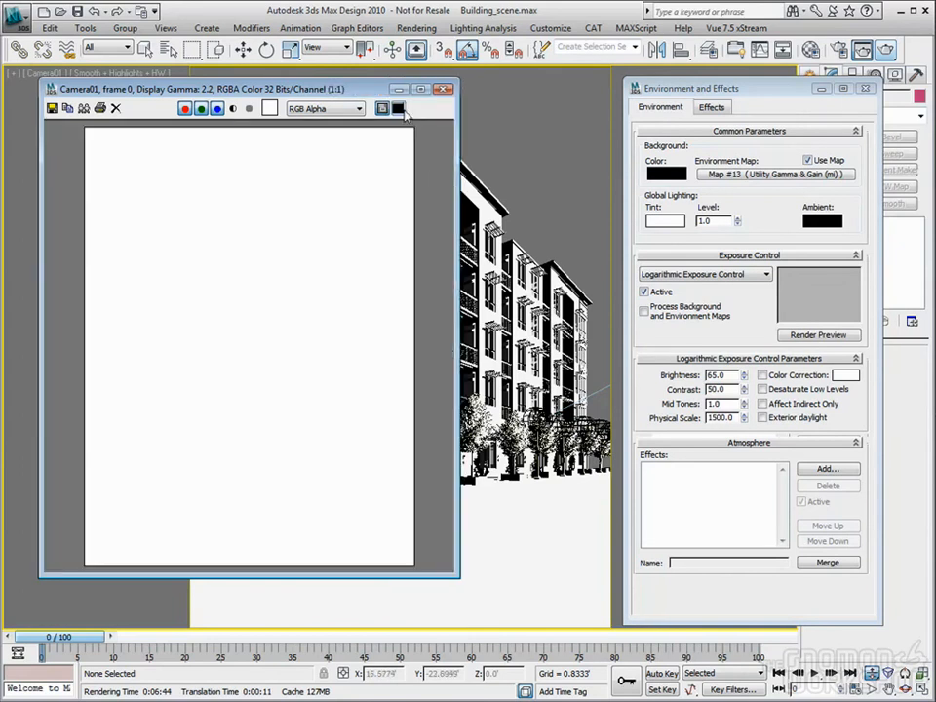
drag(367, 83, 360, 22)
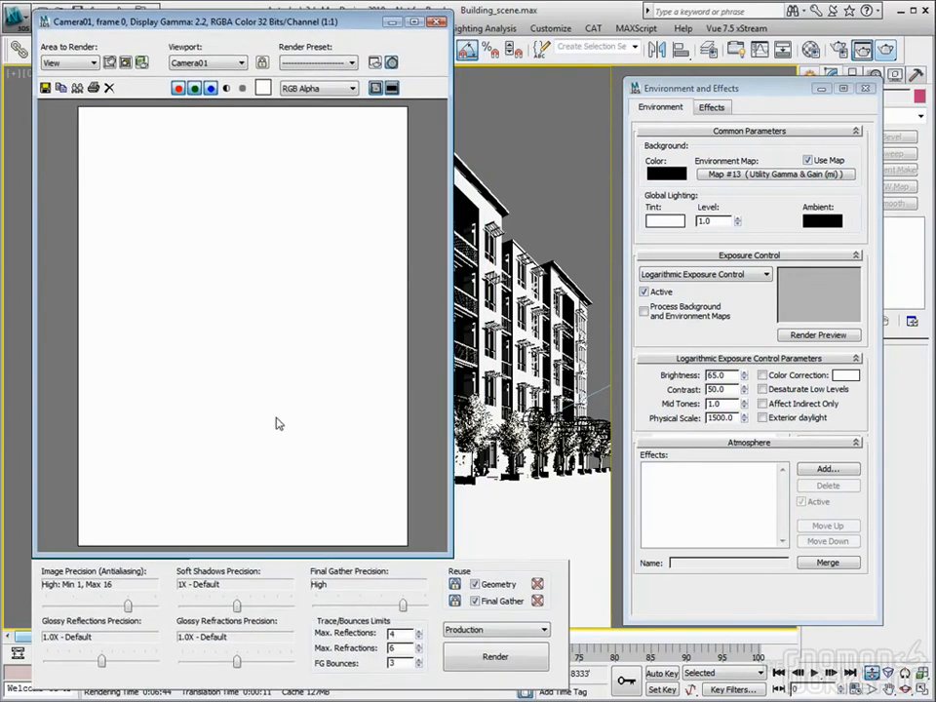
drag(126, 606, 101, 607)
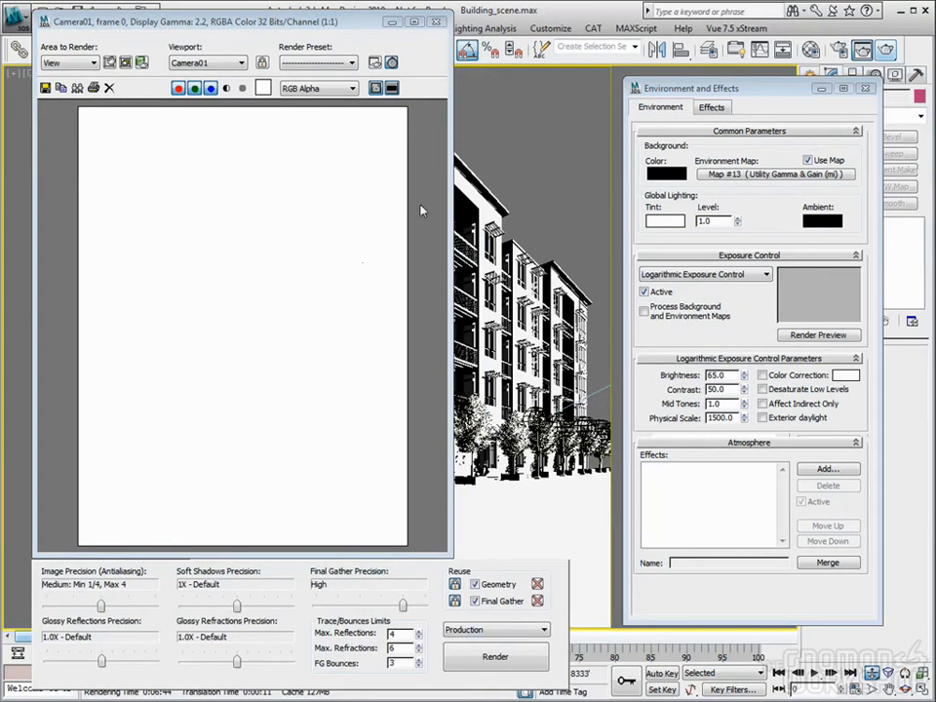
click(885, 49)
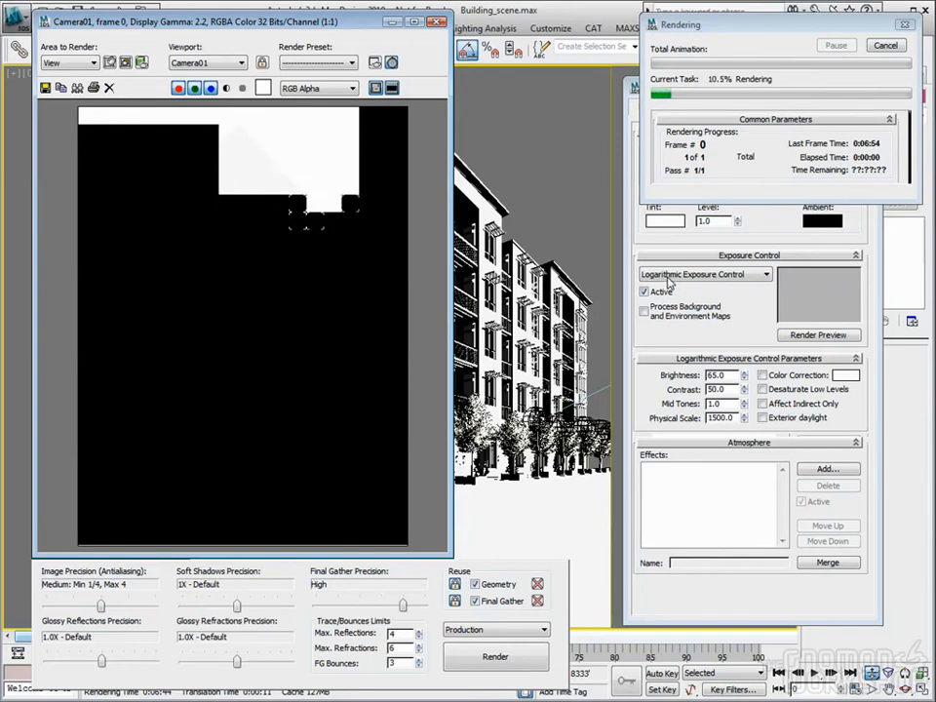
click(887, 49)
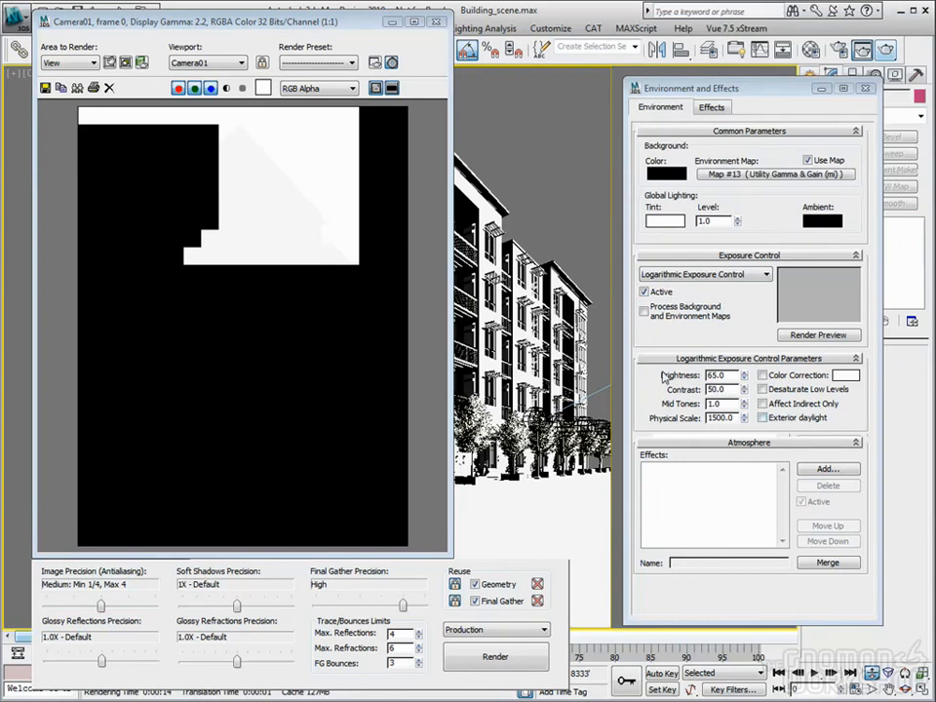
click(436, 22)
Enable Exterior daylight for the logarithmic exposure, render the Camera01 view and inspect a pixel of the building area
click(762, 419)
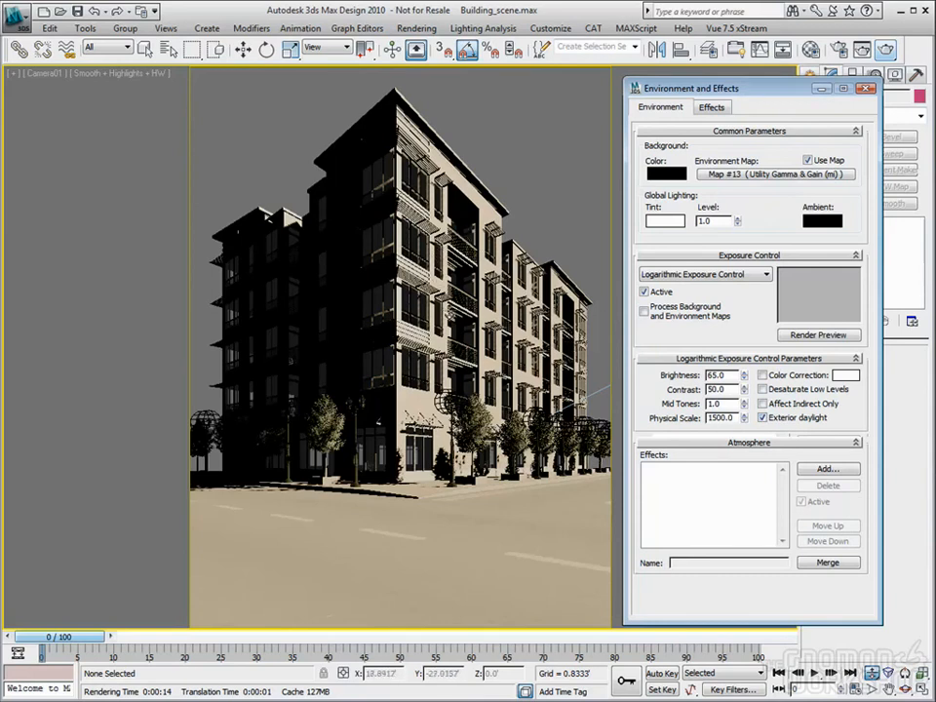
click(888, 50)
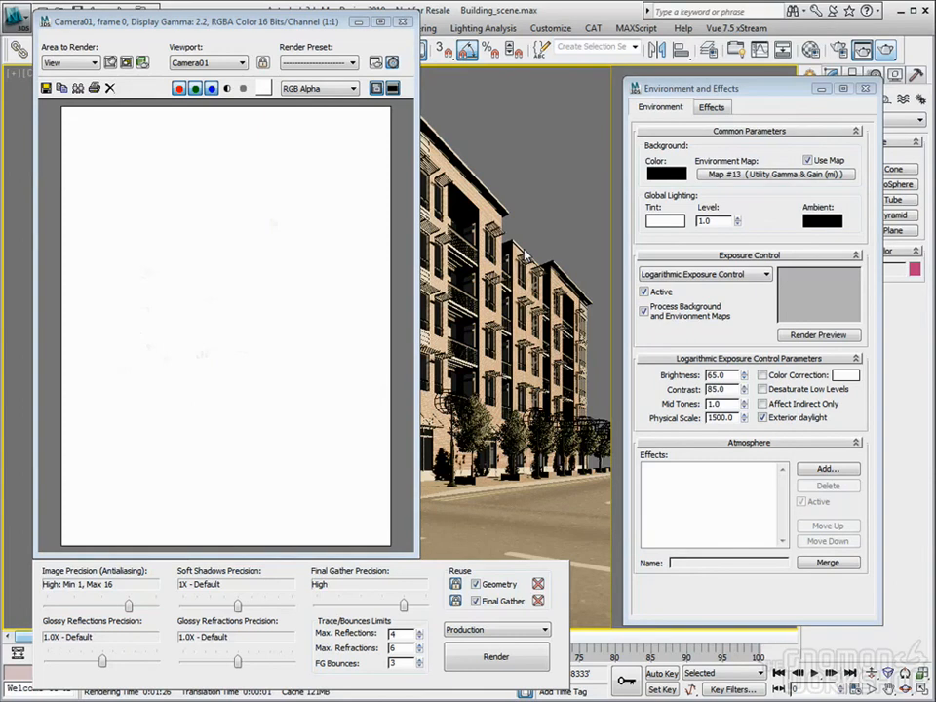
right_click(271, 243)
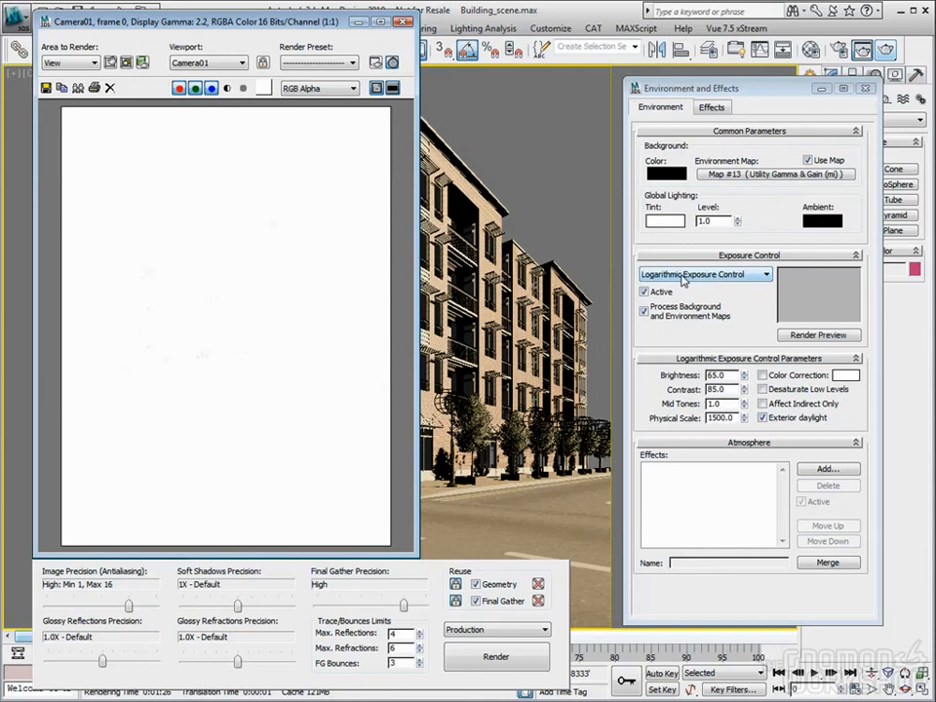
Change the exposure control to mr Photographic Exposure Control and return it to Logarithmic Exposure Control
scroll(682, 277, down, 1)
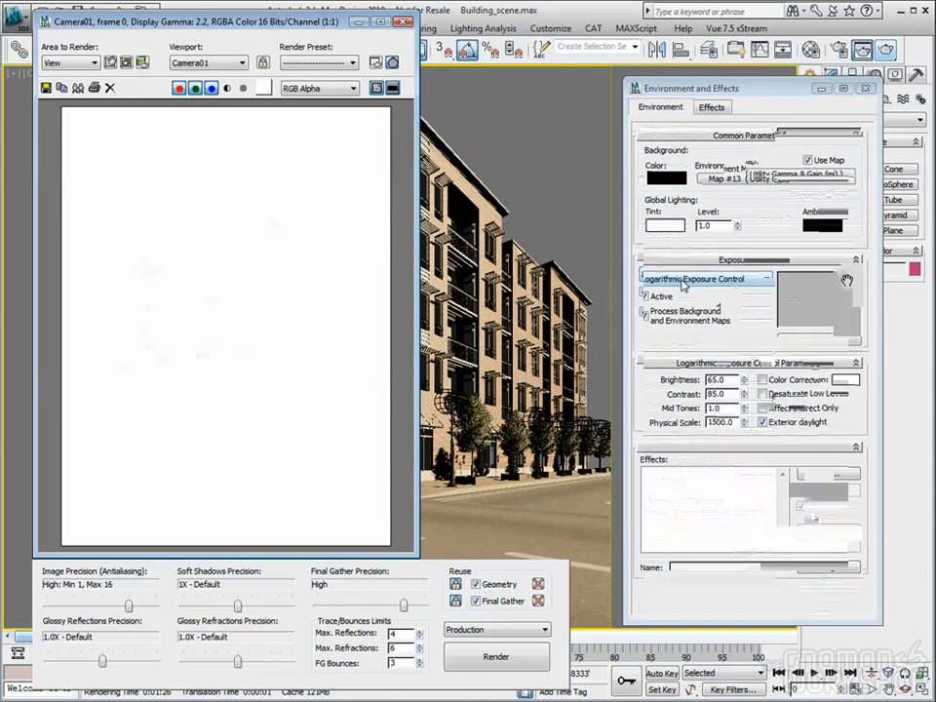
click(721, 274)
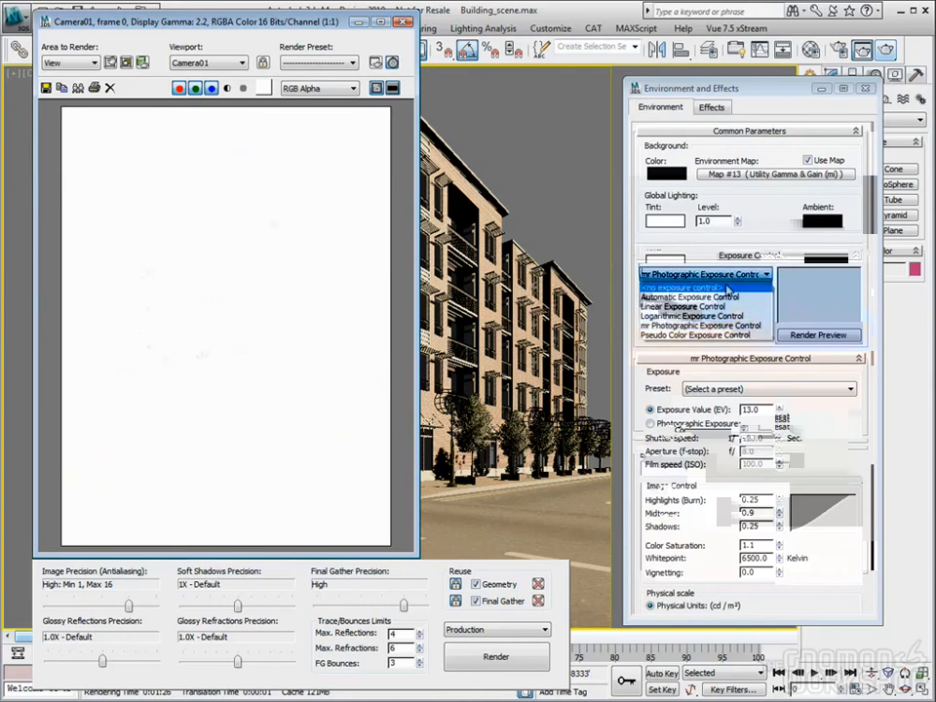
click(704, 313)
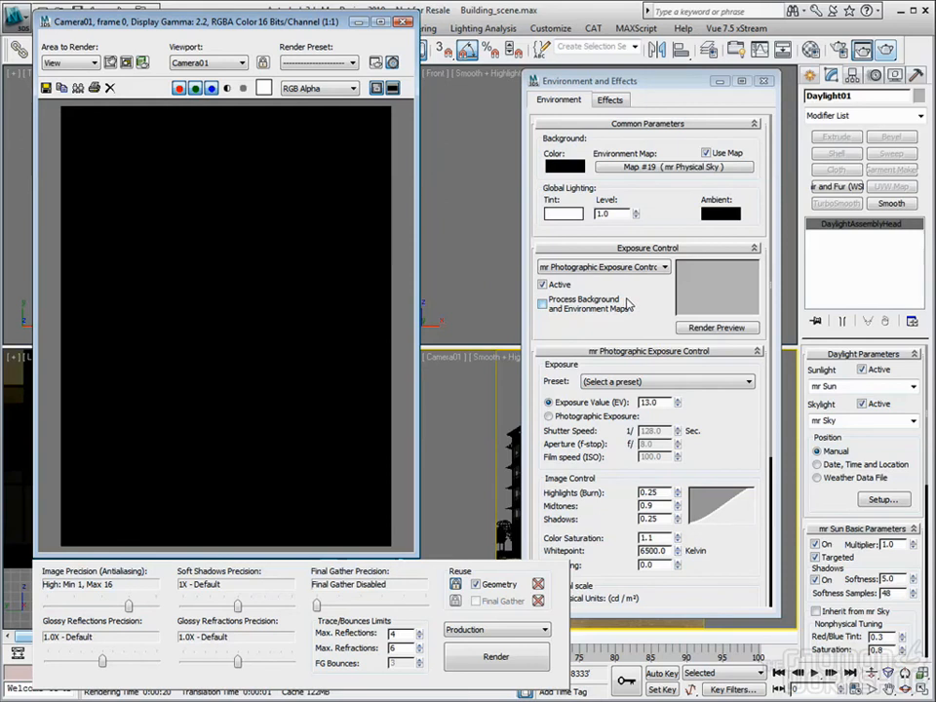
Switch the scene to Pseudo Color Exposure Control and maximize the Camera01 viewport, moving the Environment and Effects window off the building
click(604, 267)
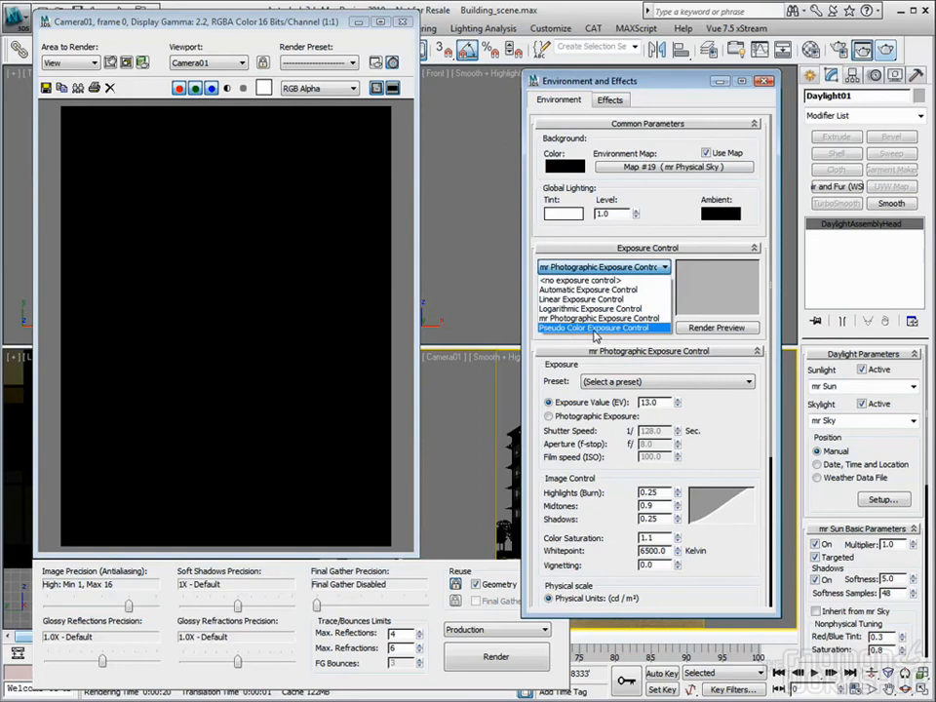
click(595, 328)
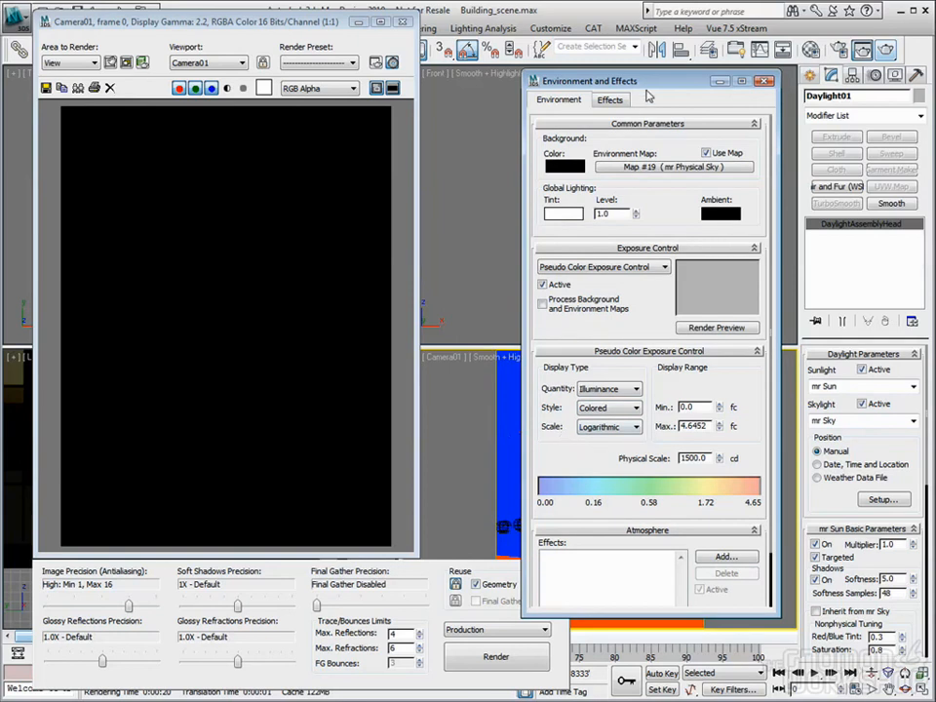
drag(655, 87, 371, 87)
middle_click(606, 431)
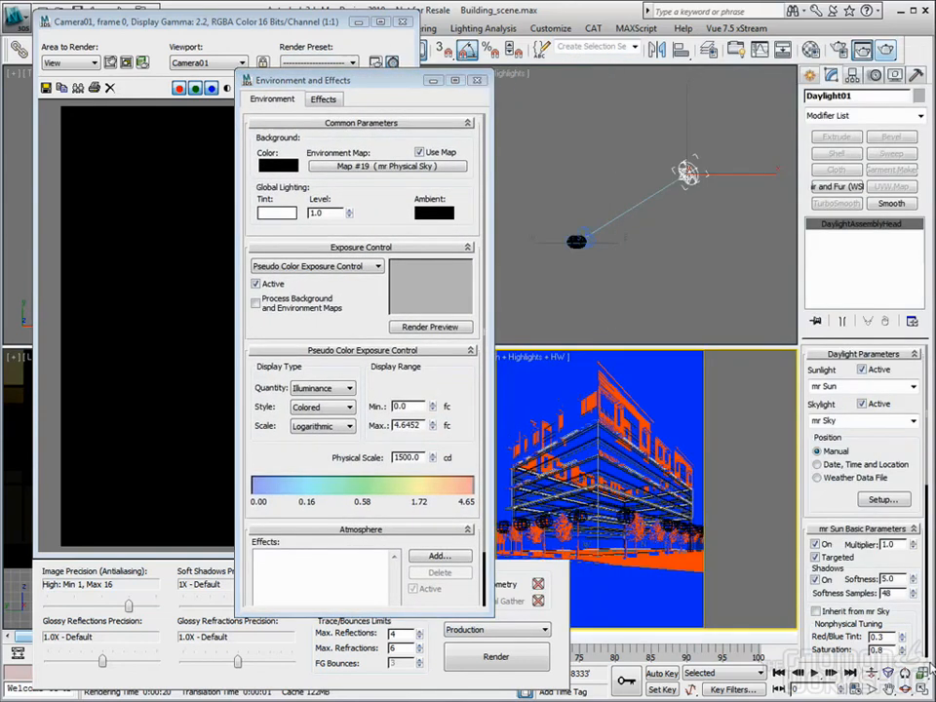
click(921, 689)
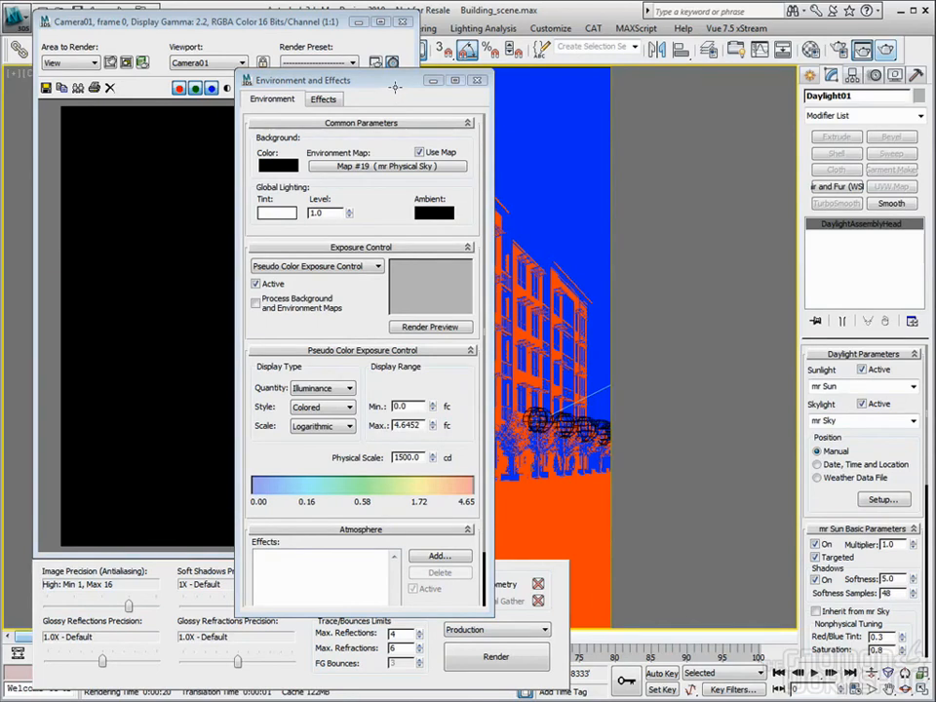
drag(390, 86, 697, 71)
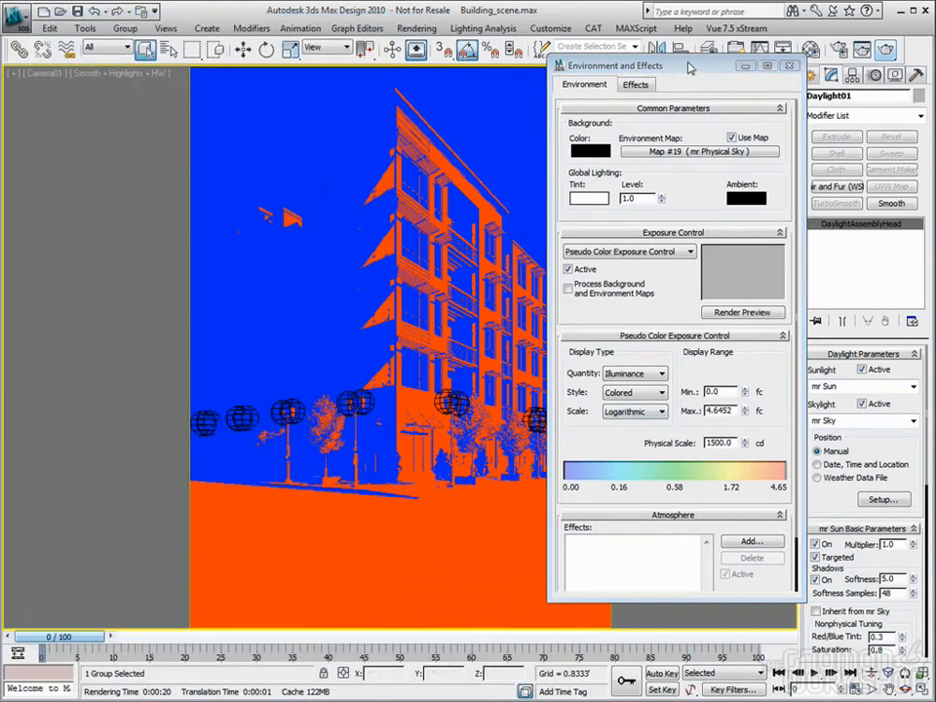
drag(688, 68, 185, 81)
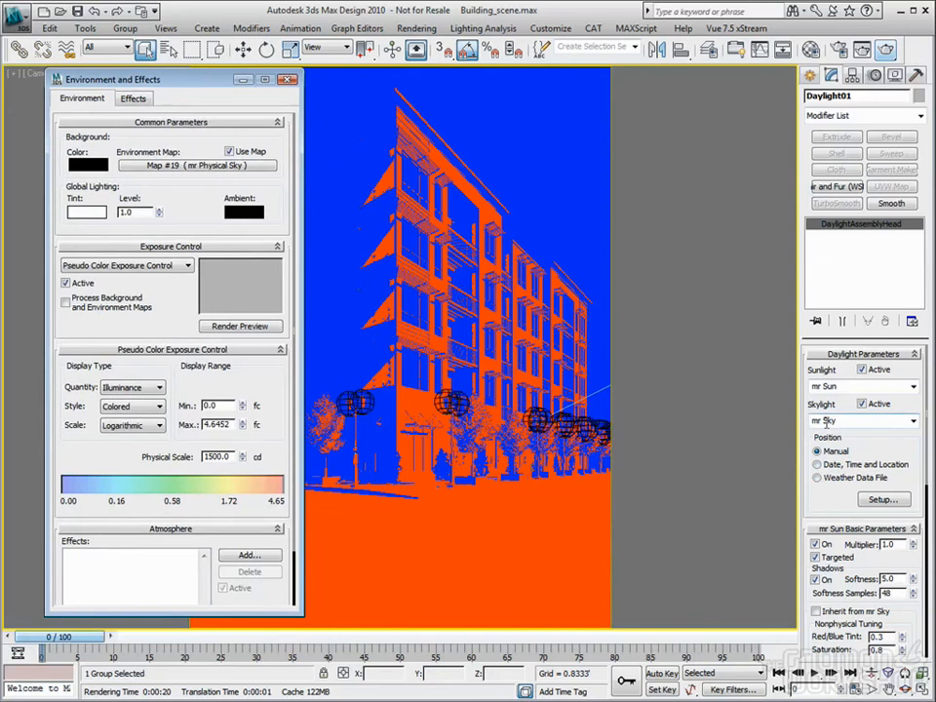
Set the sky model of the Daylight01 system's mr Sky to Perez All Weather
scroll(890, 450, down, 10)
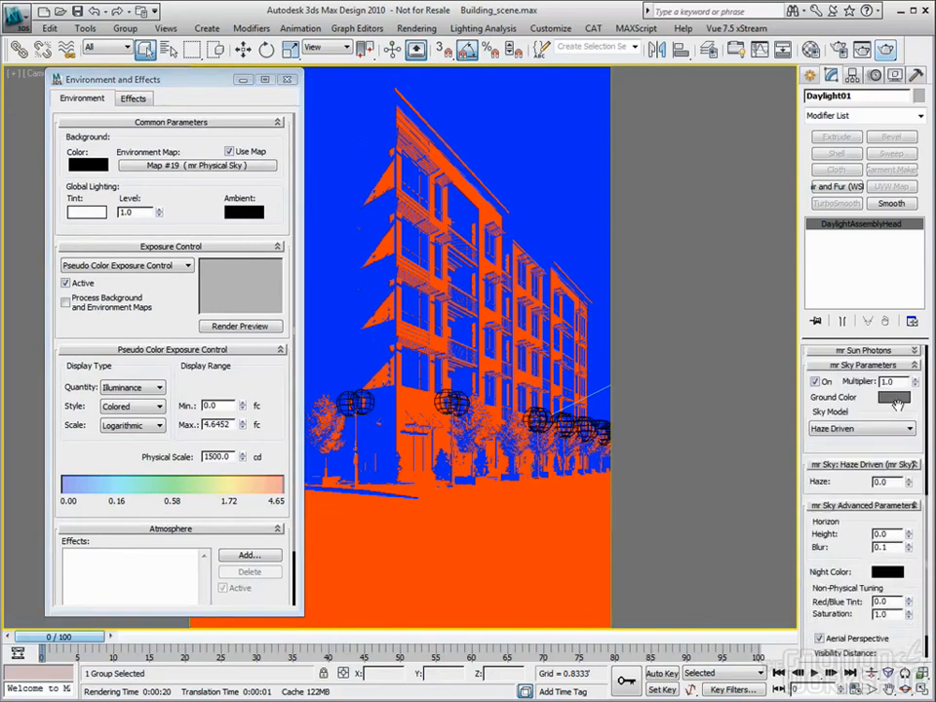
scroll(898, 404, up, 1)
scroll(897, 405, down, 1)
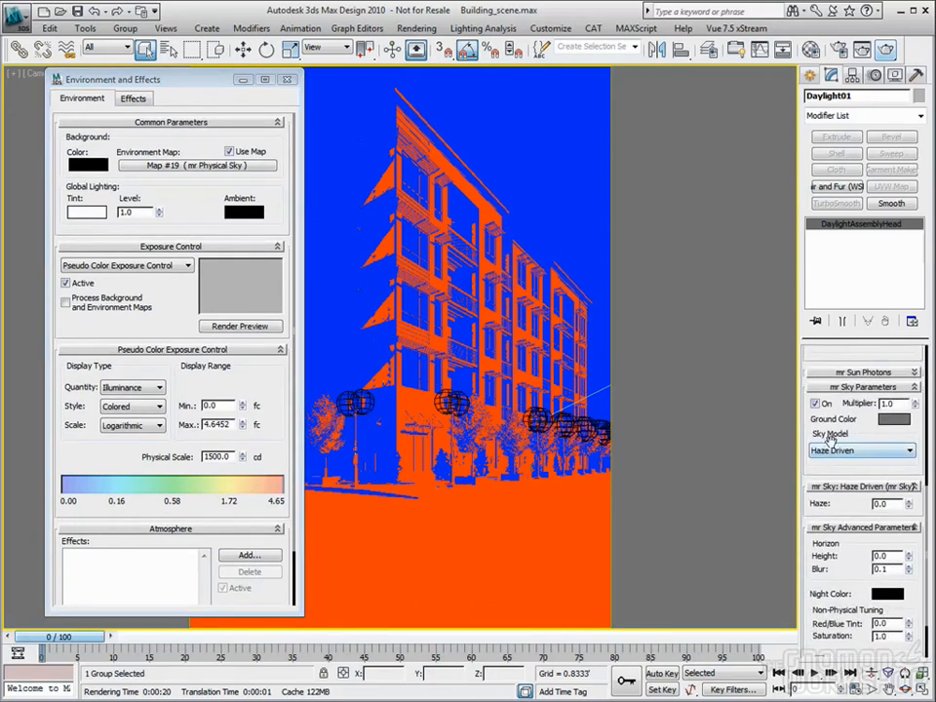
click(908, 451)
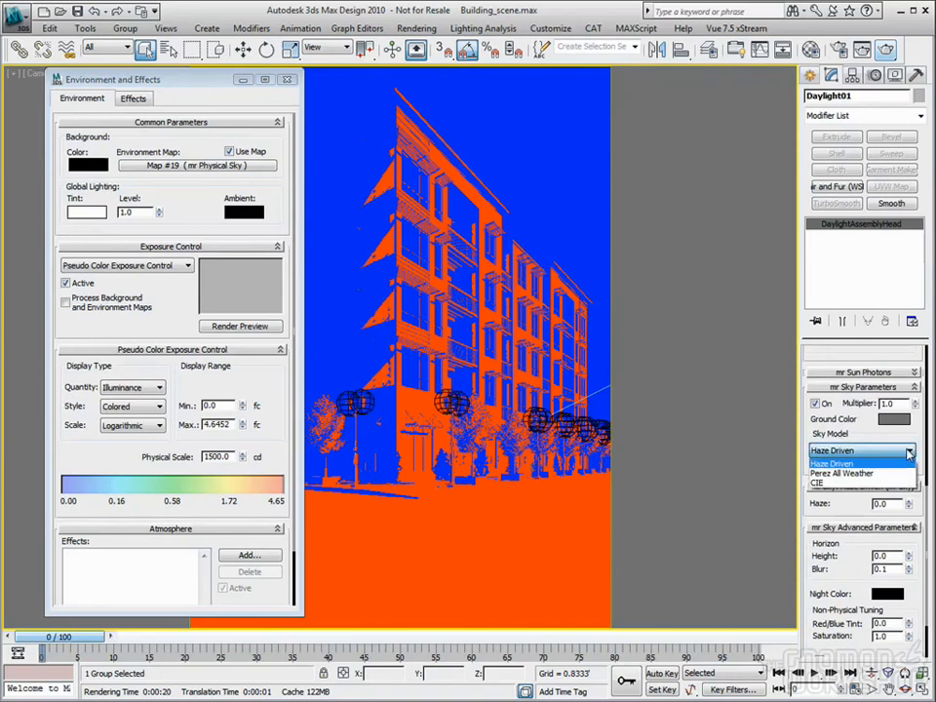
click(843, 474)
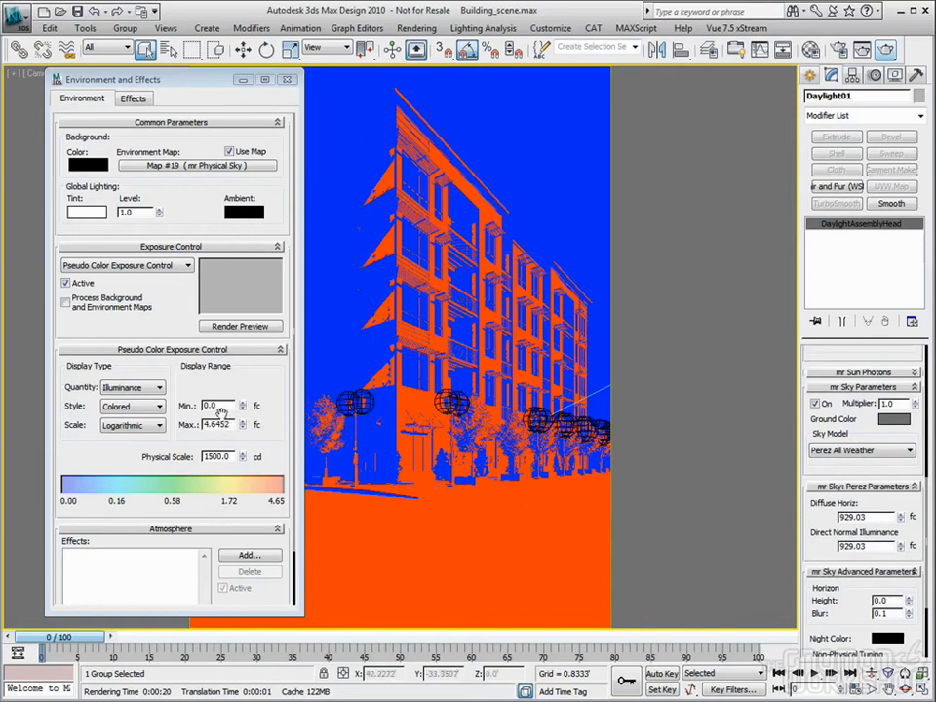
Switch the Daylight01 sky model to Haze Driven and return it to Perez All Weather
drag(231, 424, 189, 422)
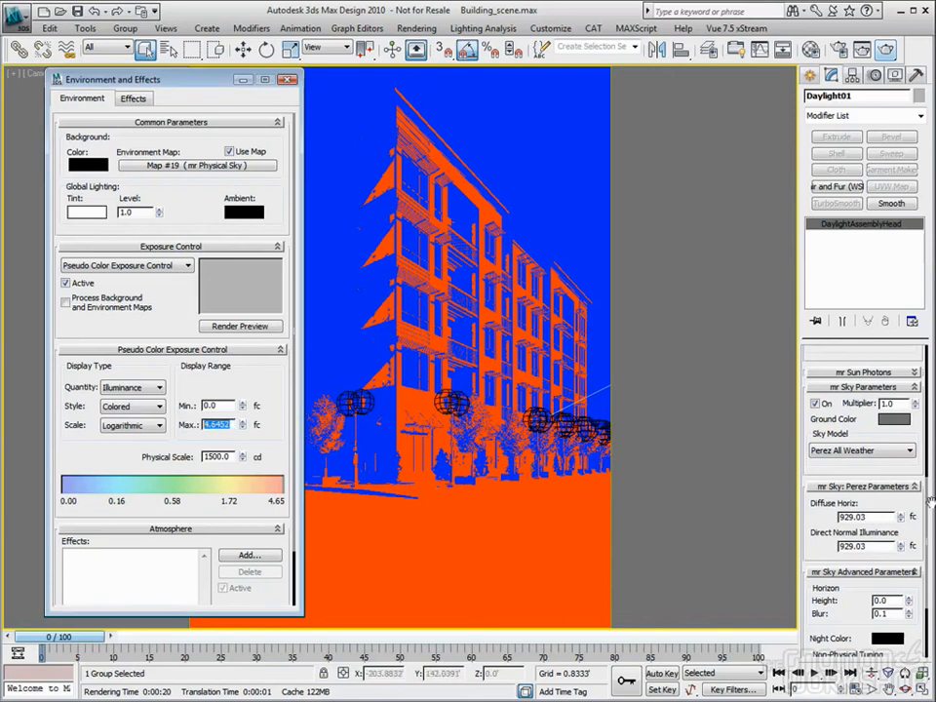
click(909, 451)
click(909, 459)
click(910, 454)
click(875, 463)
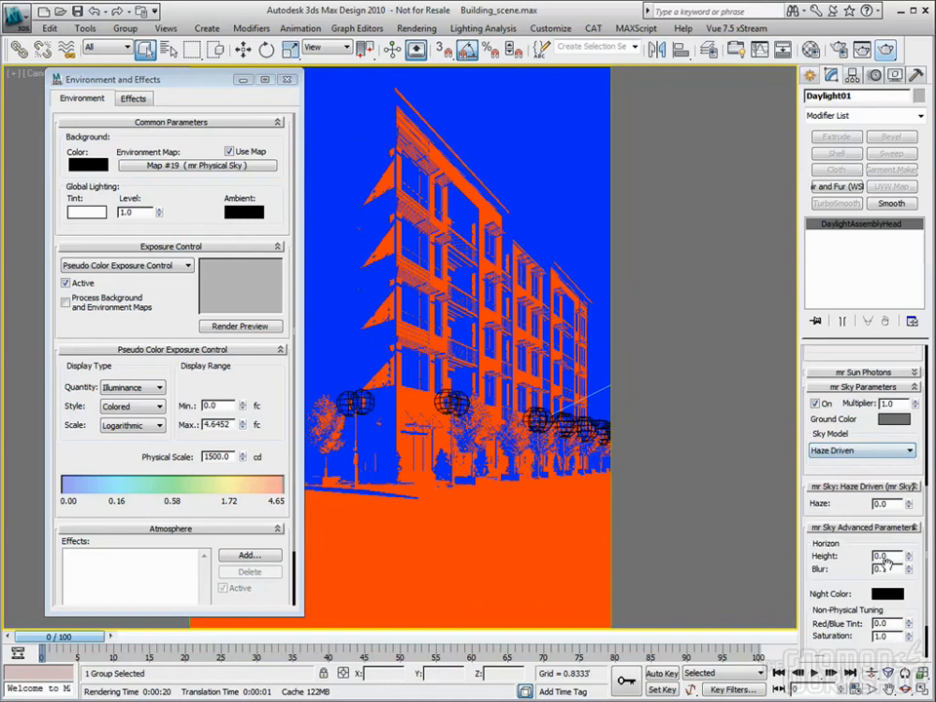
click(910, 451)
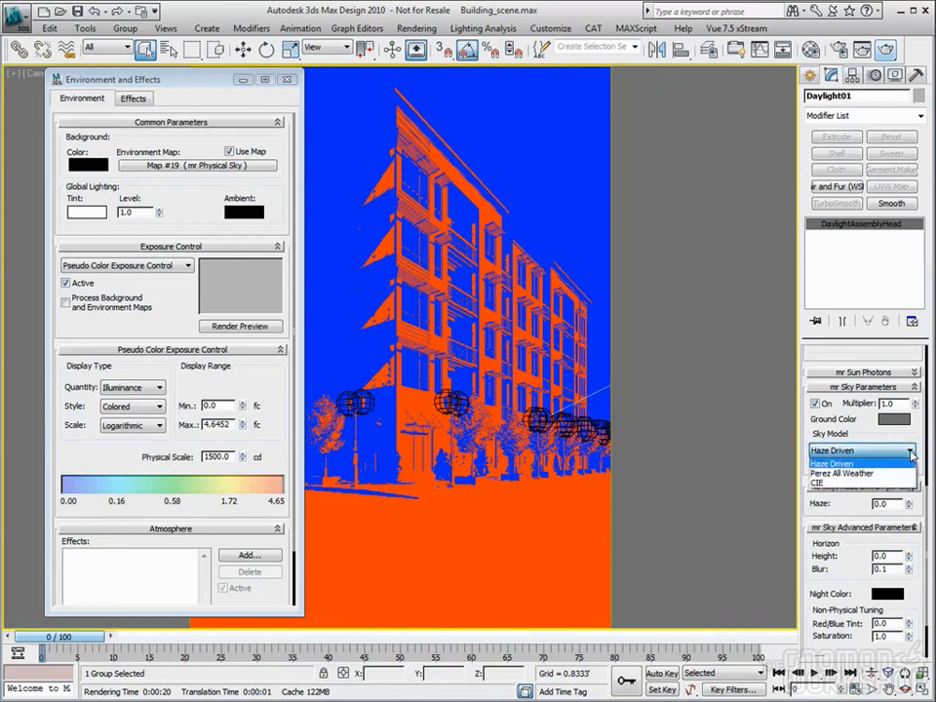
click(830, 474)
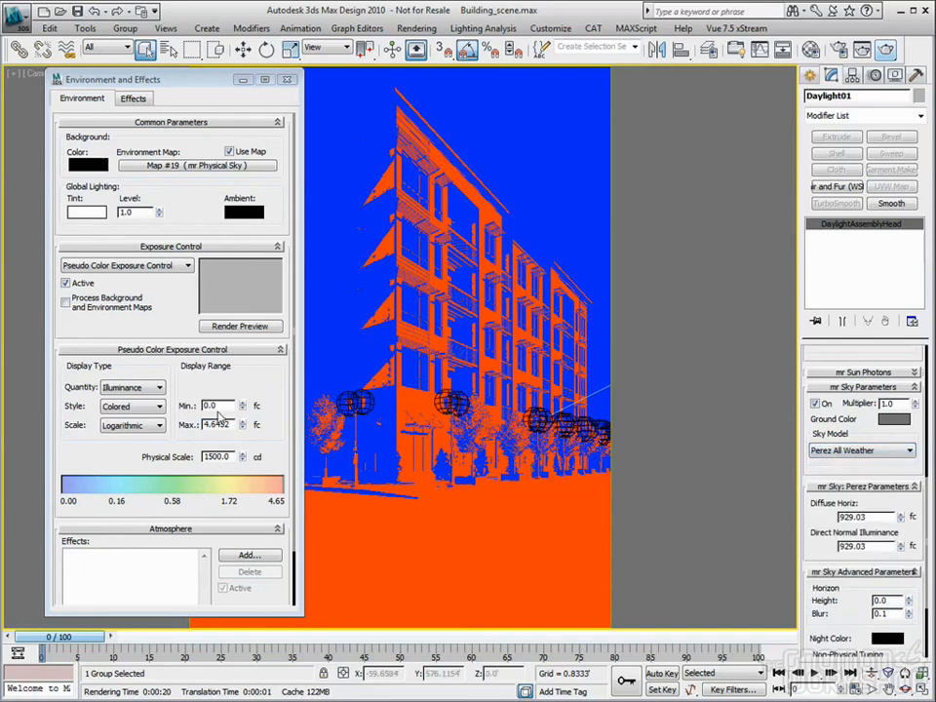
Set the maximum of the pseudo color display range to 929.03 fc to match the Perez illuminance values
drag(232, 425, 173, 425)
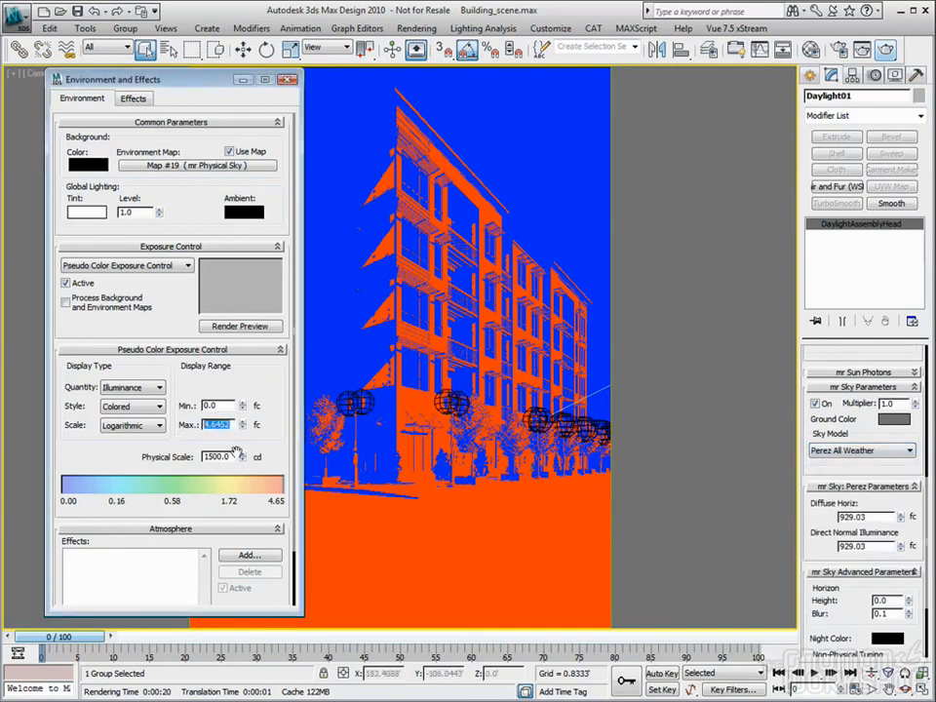
text(929.03)
key(Tab)
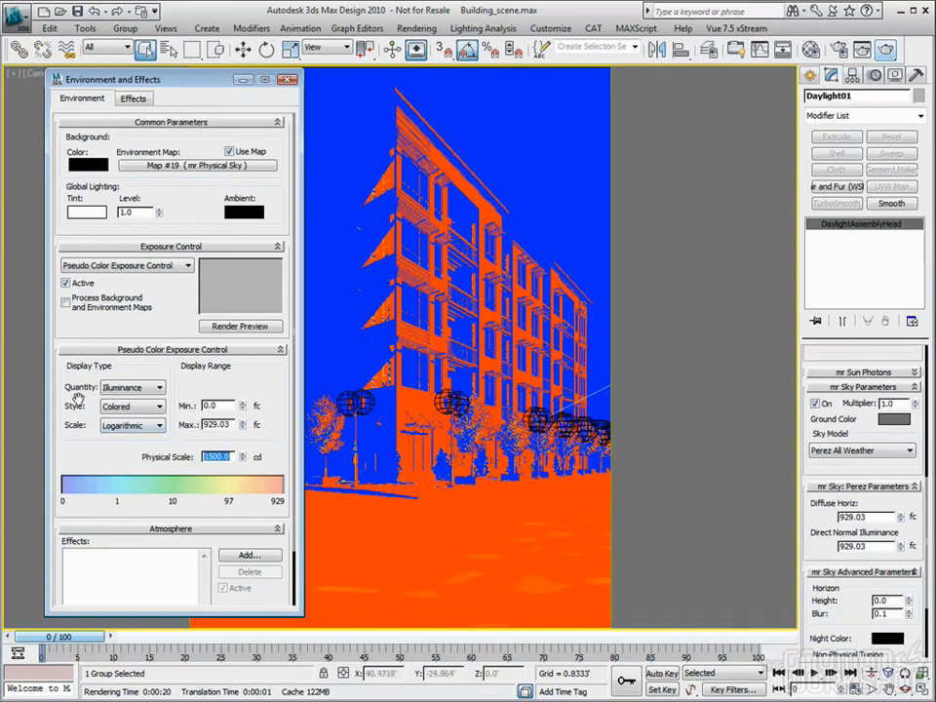
Review the Quantity, Style and Scale options of the pseudo color exposure, keeping Illuminance, Colored and Logarithmic
click(151, 390)
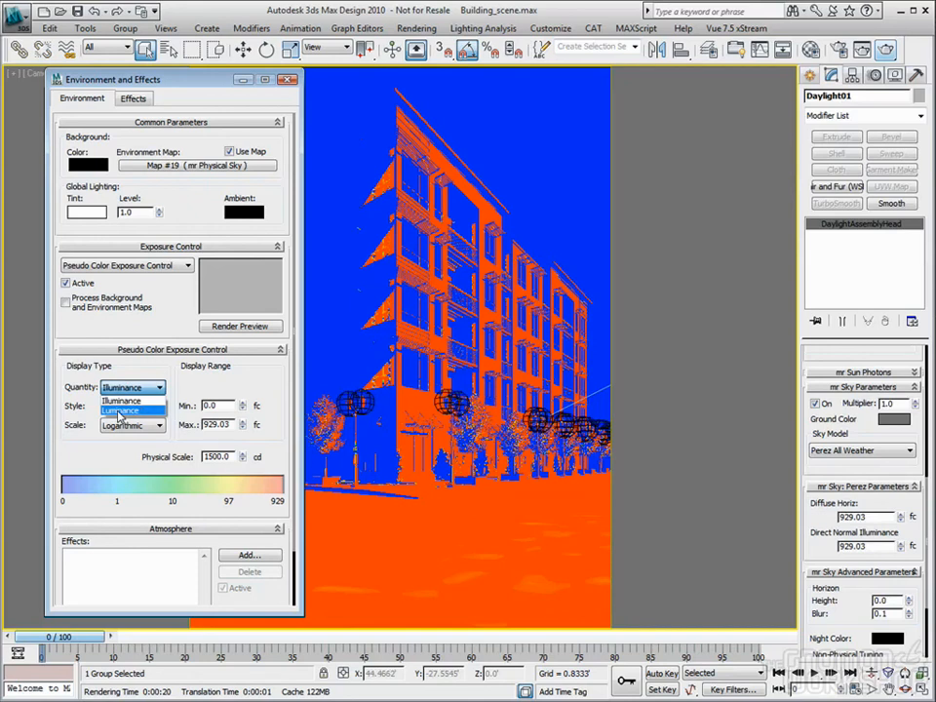
key(Escape)
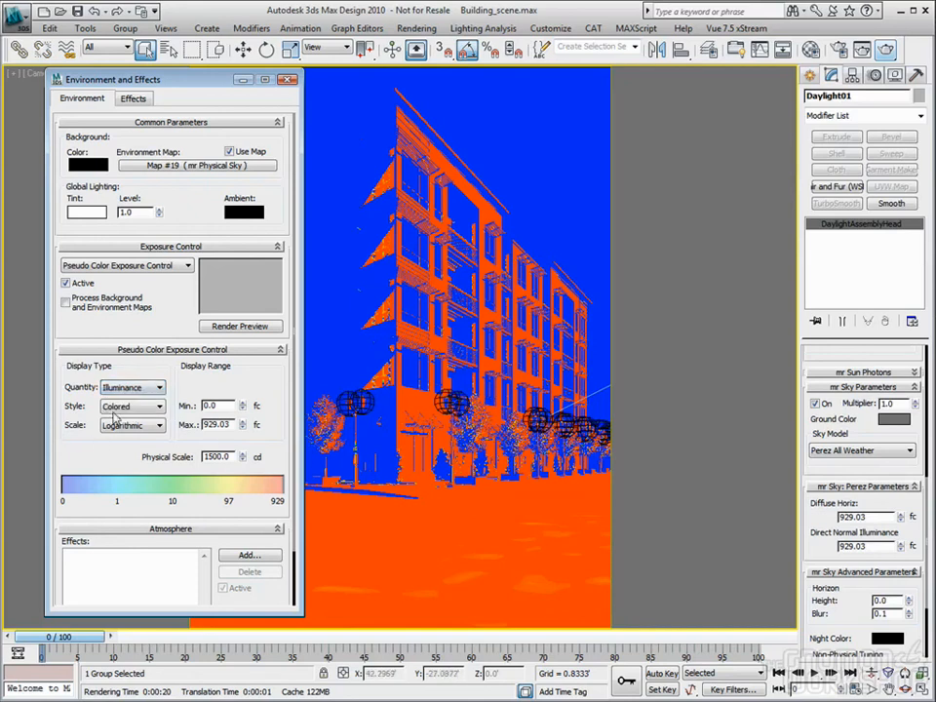
click(147, 389)
click(127, 399)
click(141, 408)
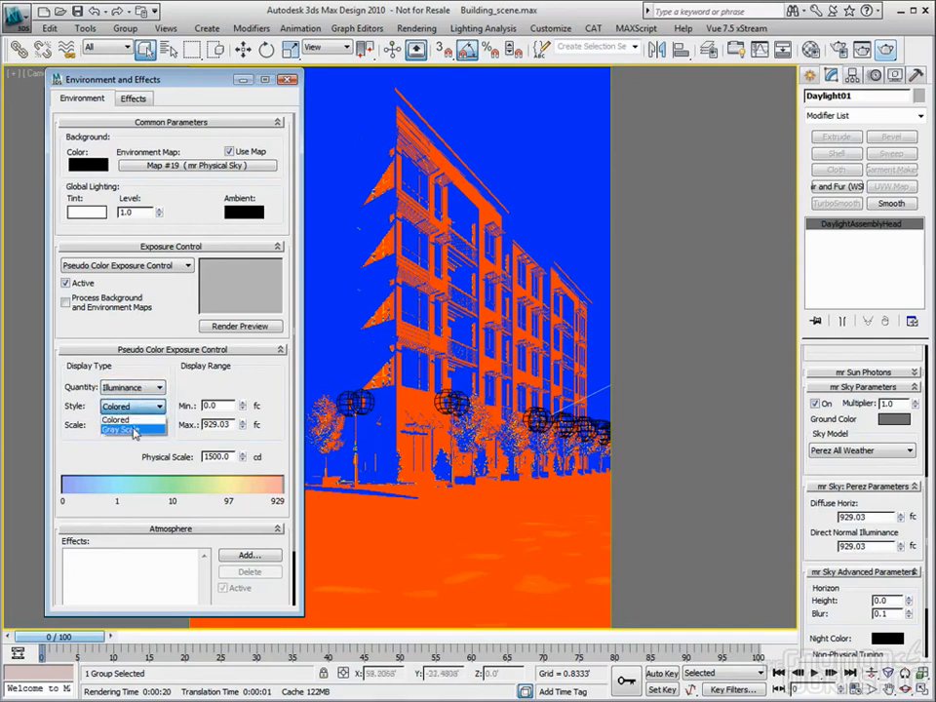
click(127, 419)
click(154, 429)
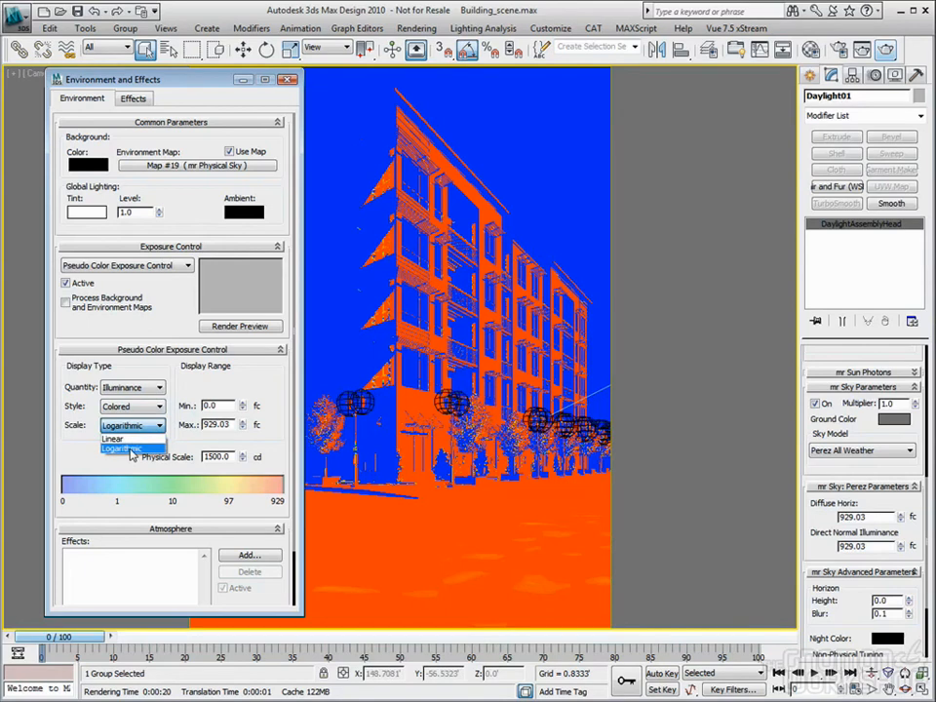
click(130, 454)
Change the pseudo color display scale to Linear and back to Logarithmic
click(154, 425)
click(116, 439)
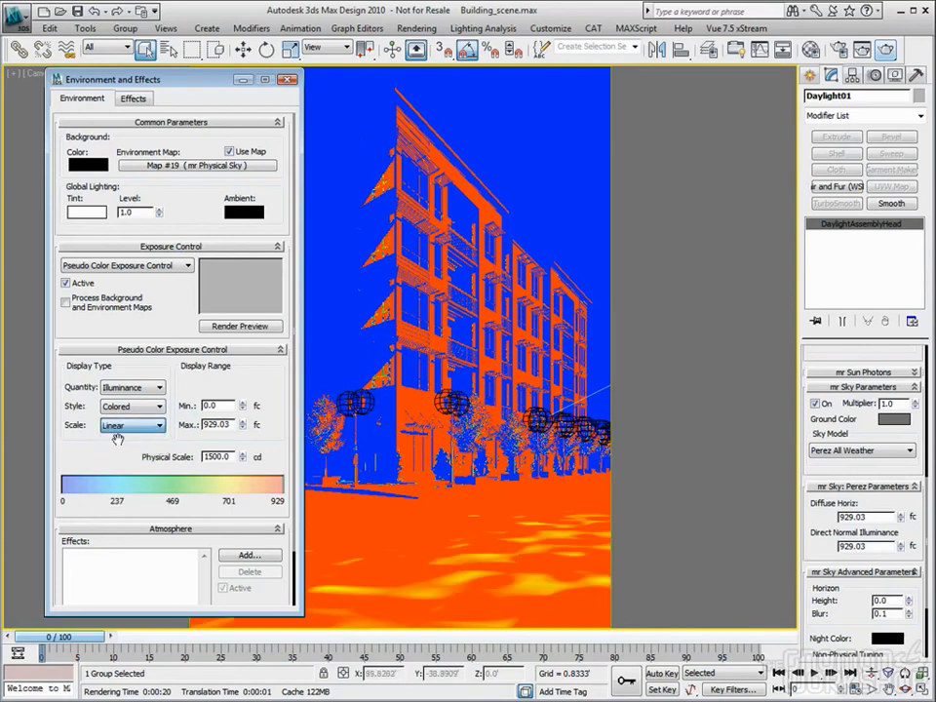
click(133, 425)
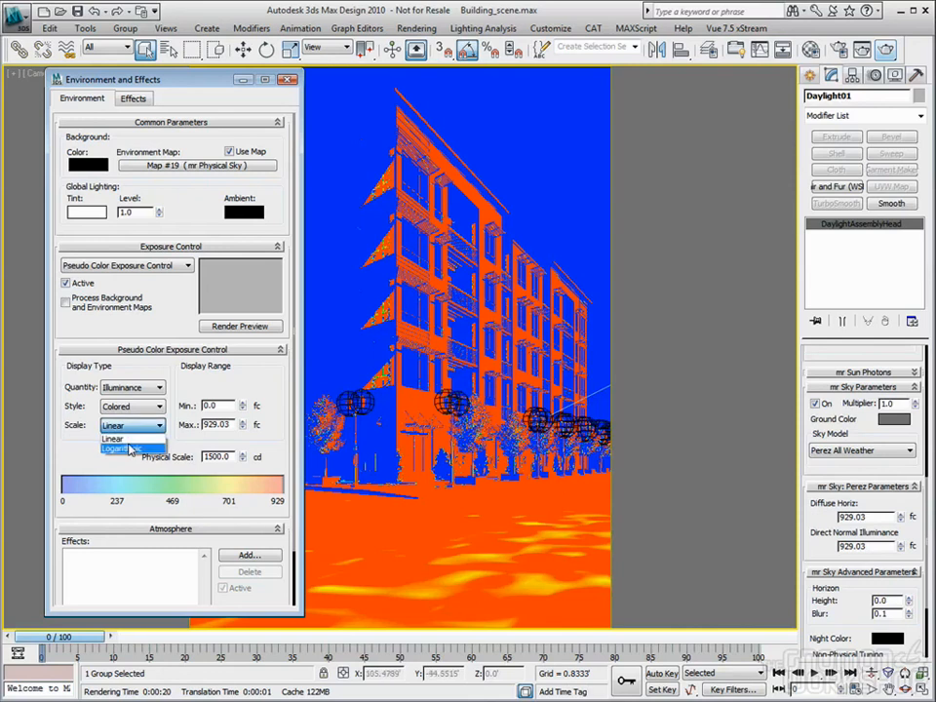
click(115, 449)
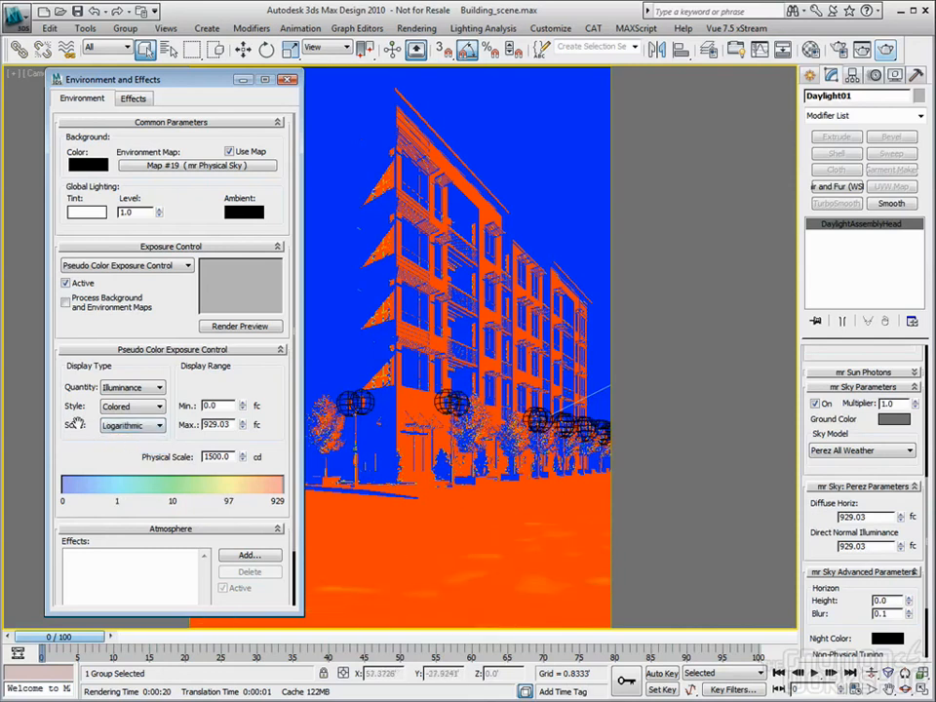
Disable Final Gather in the mental ray render settings and render the Camera01 view with the pseudo color exposure
click(838, 49)
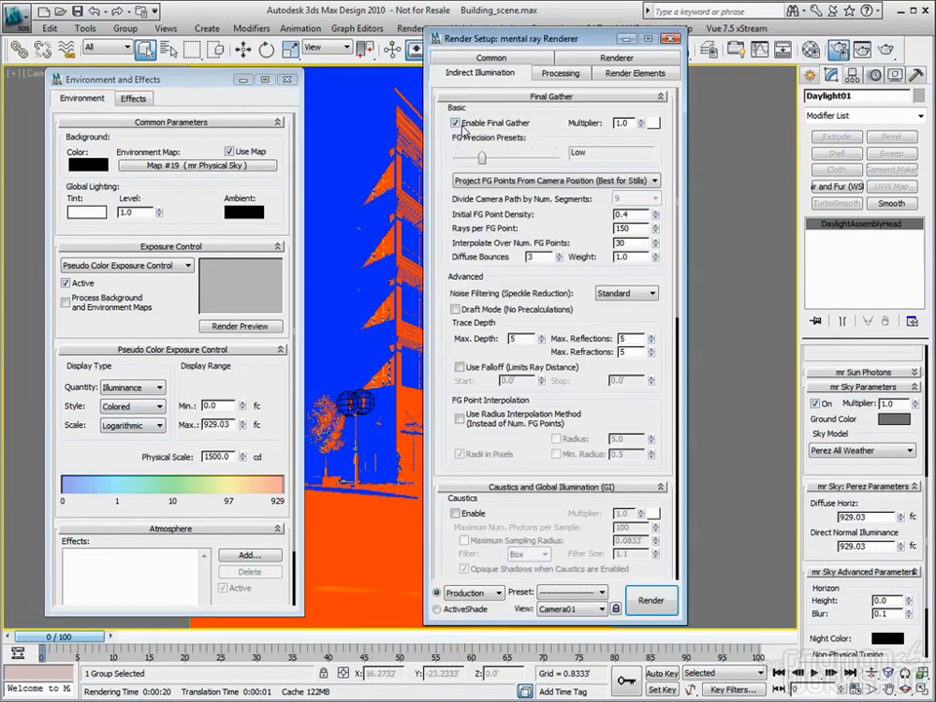
click(474, 124)
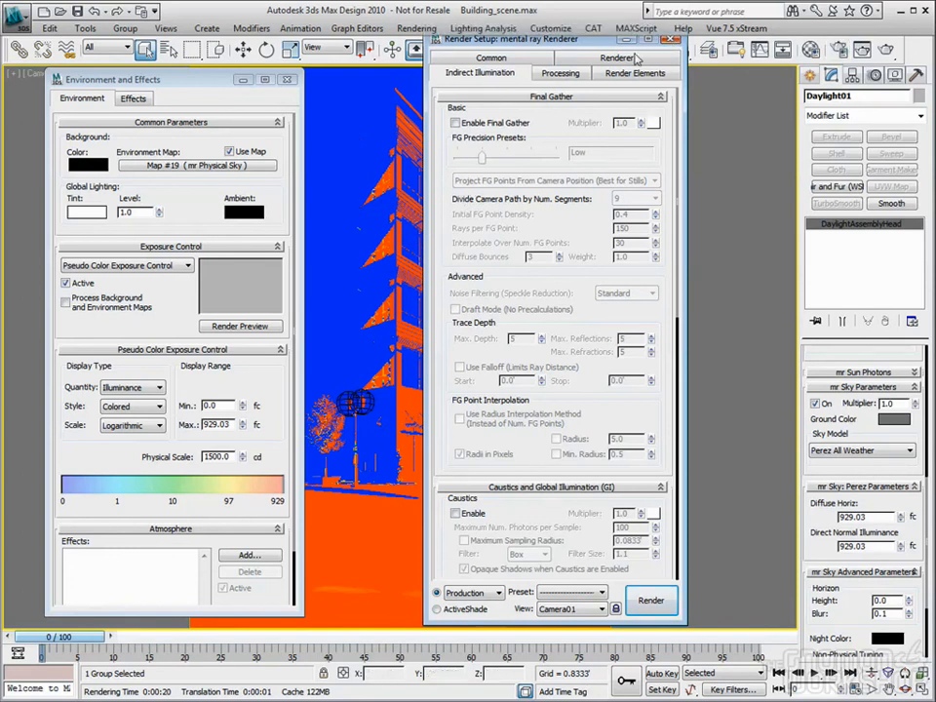
click(671, 38)
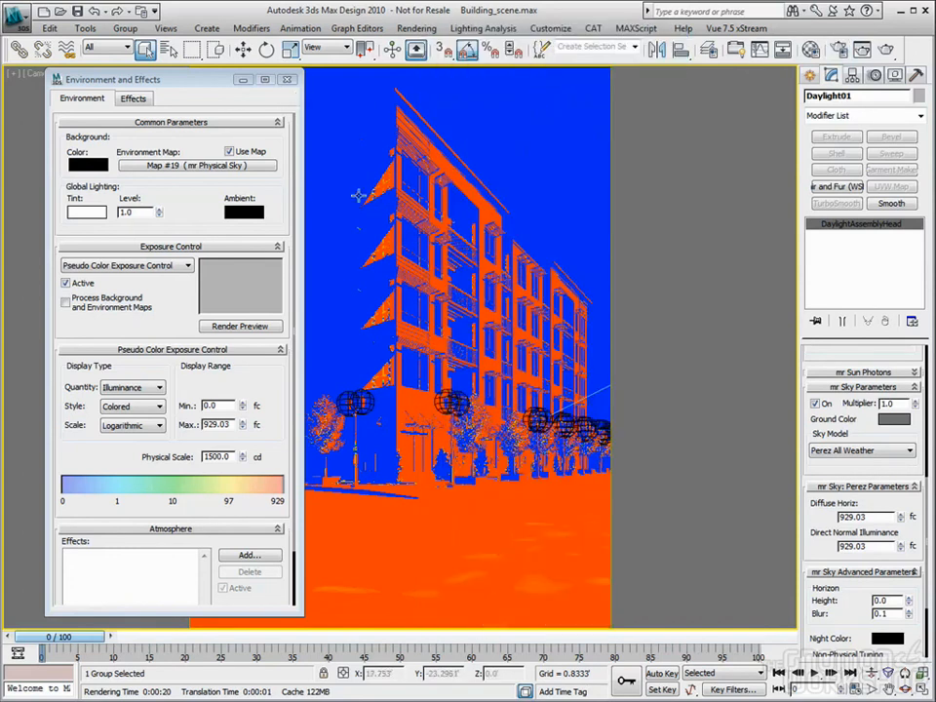
click(883, 48)
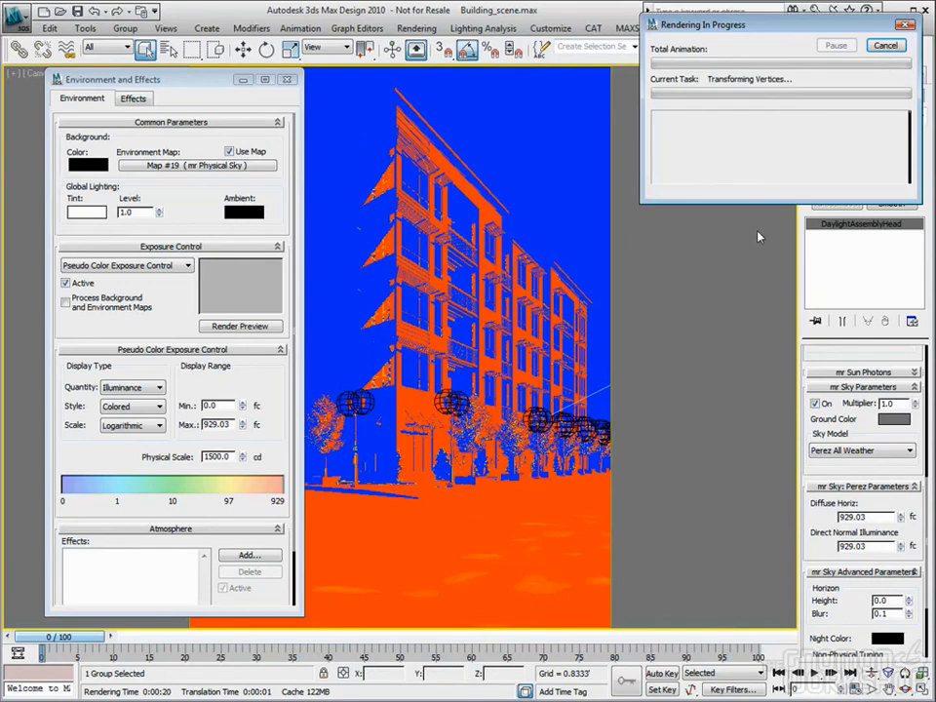
Arrange the Camera01 render and the Illuminance render windows so both images can be compared with the illuminance scale
drag(293, 23, 521, 26)
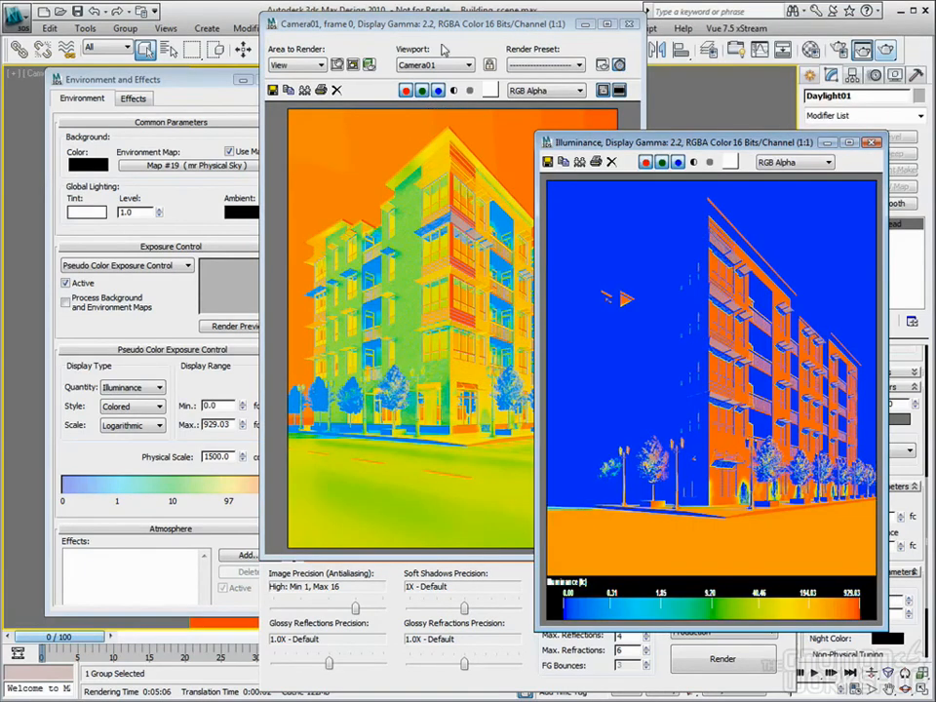
click(451, 36)
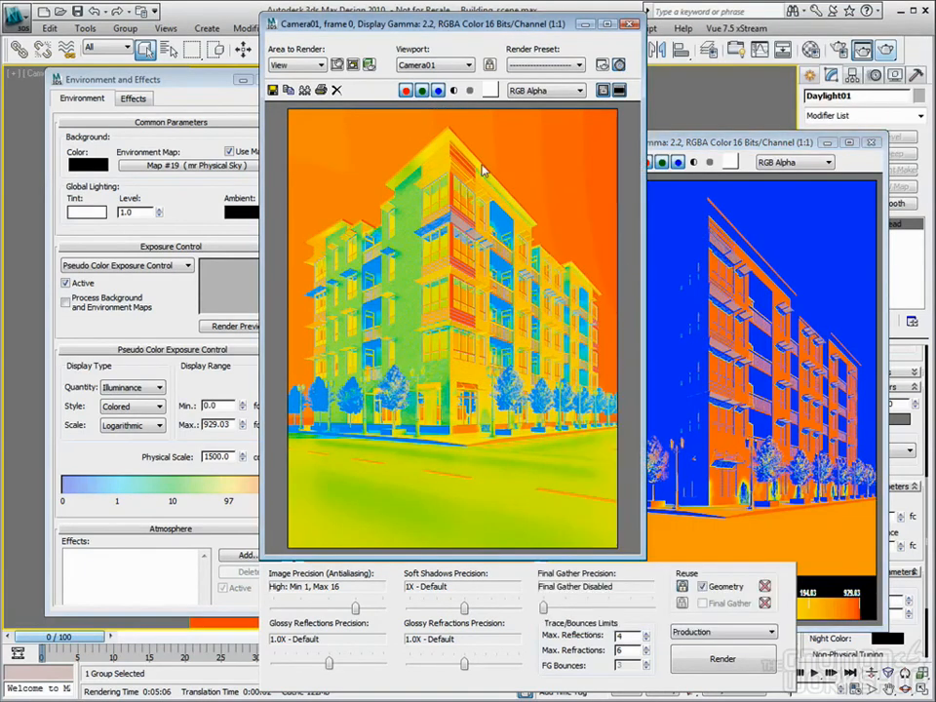
click(714, 142)
drag(629, 142, 619, 139)
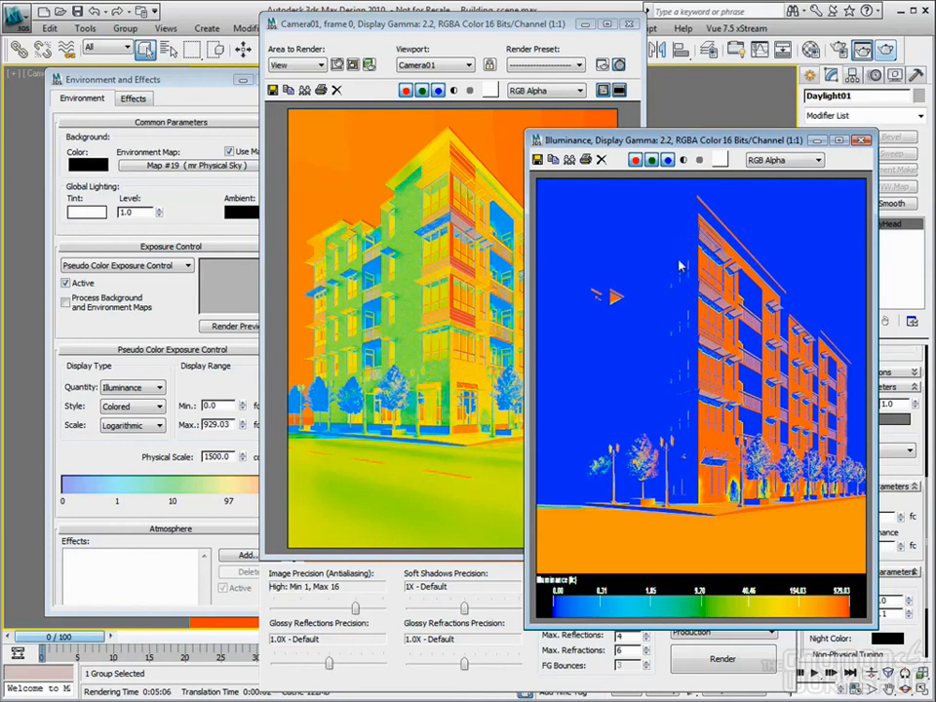
drag(726, 141, 713, 138)
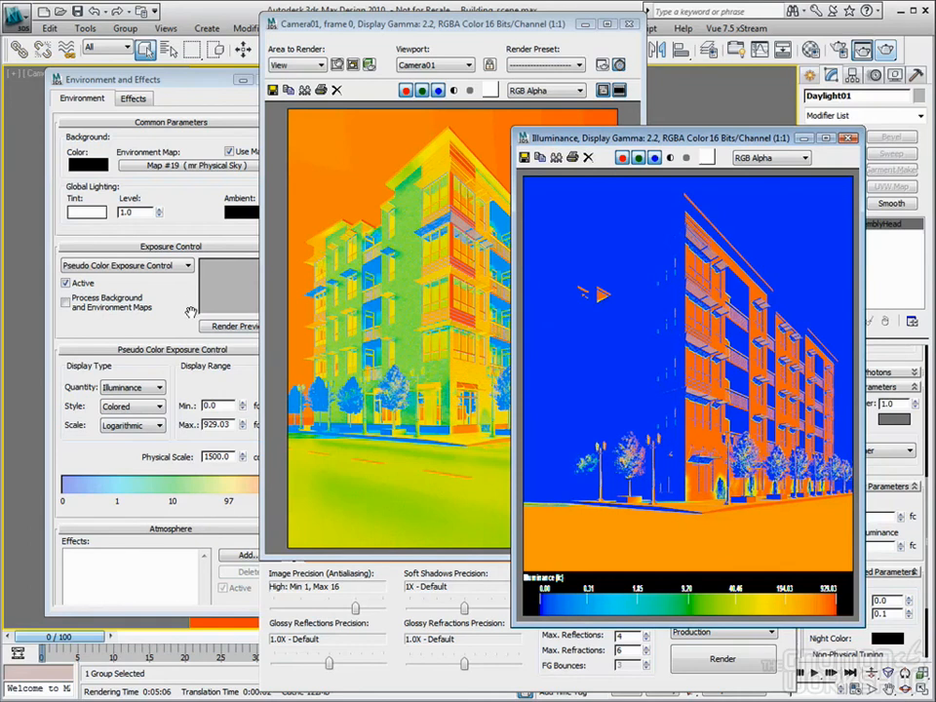
Change the scene's exposure control from pseudo color to mr Photographic Exposure Control
click(168, 266)
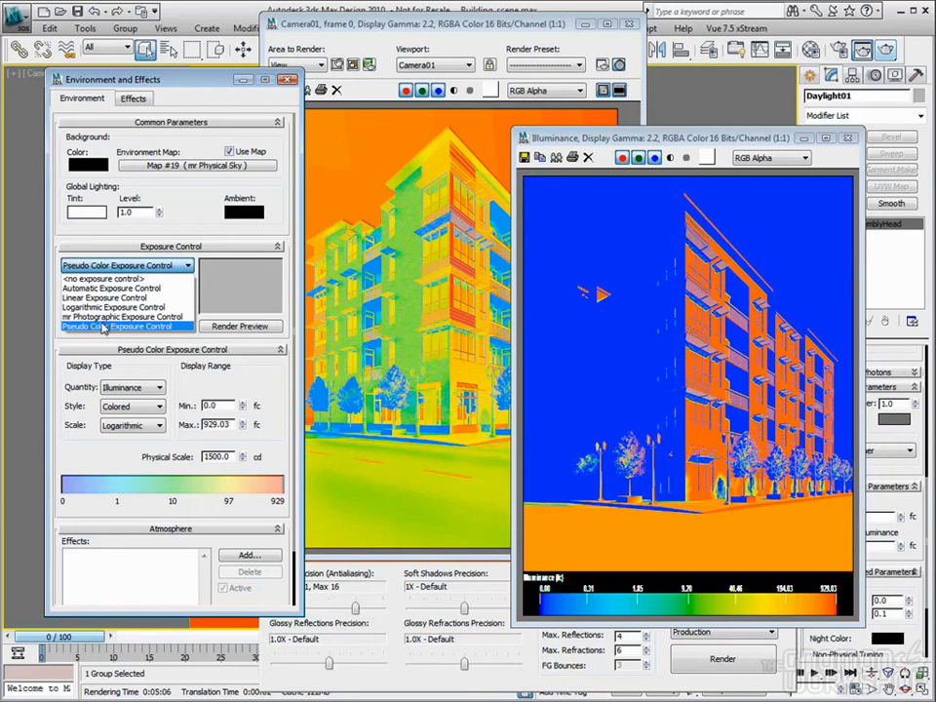
click(88, 317)
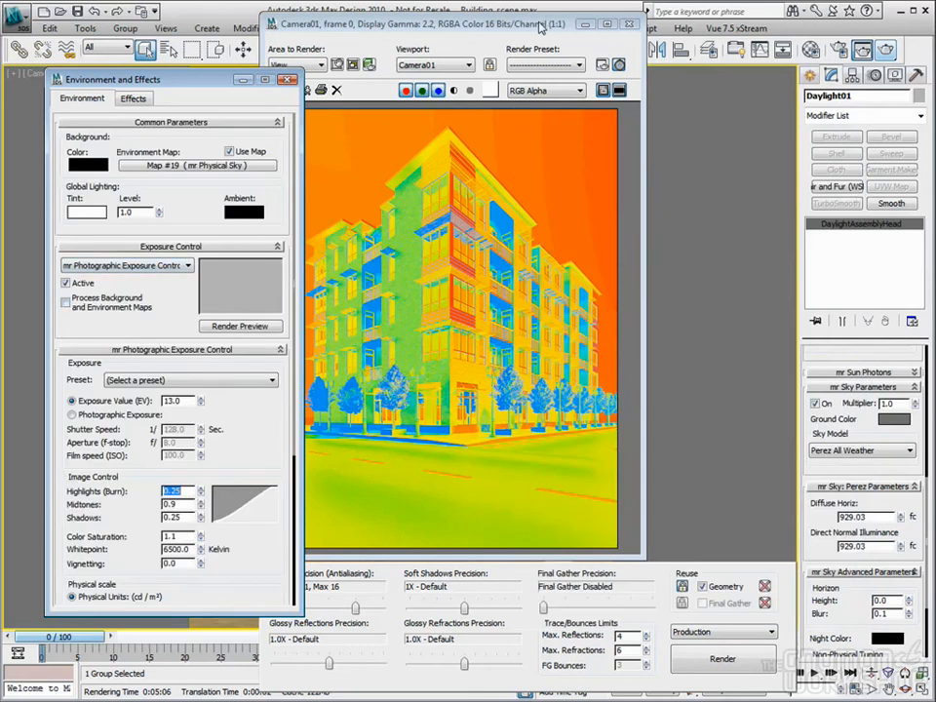
click(127, 265)
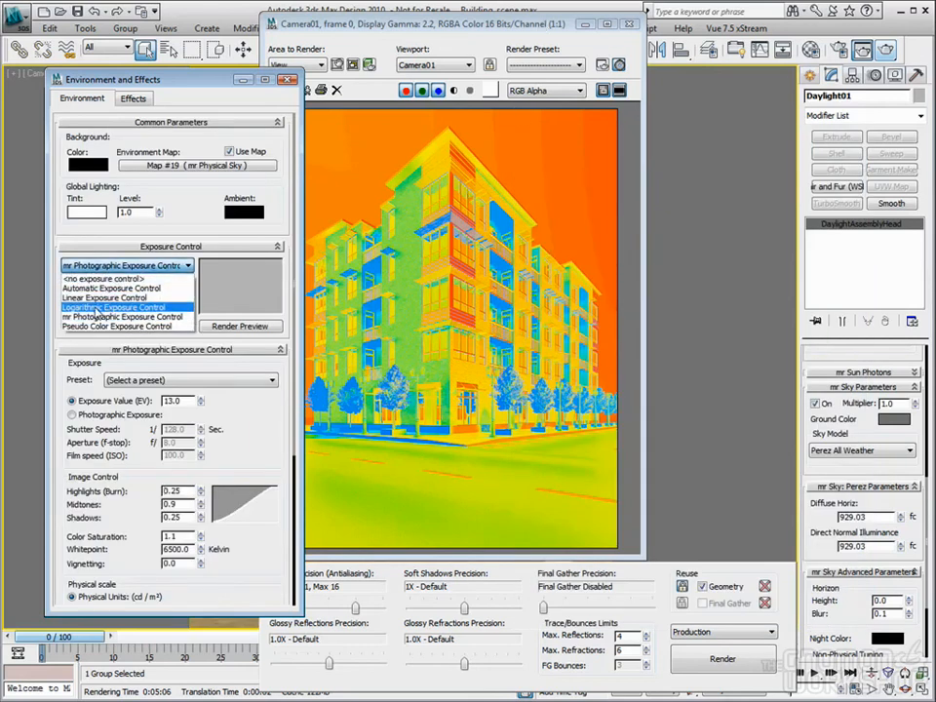
click(282, 301)
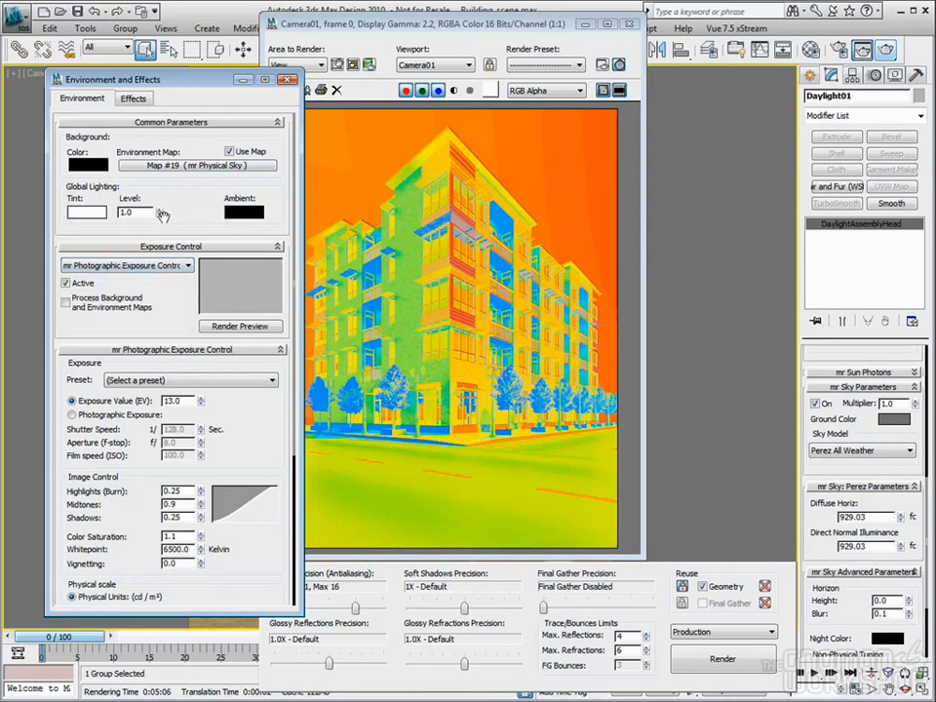
Cycle the exposure control through Automatic and Linear to Logarithmic Exposure Control, viewing the parameters of each type
click(127, 265)
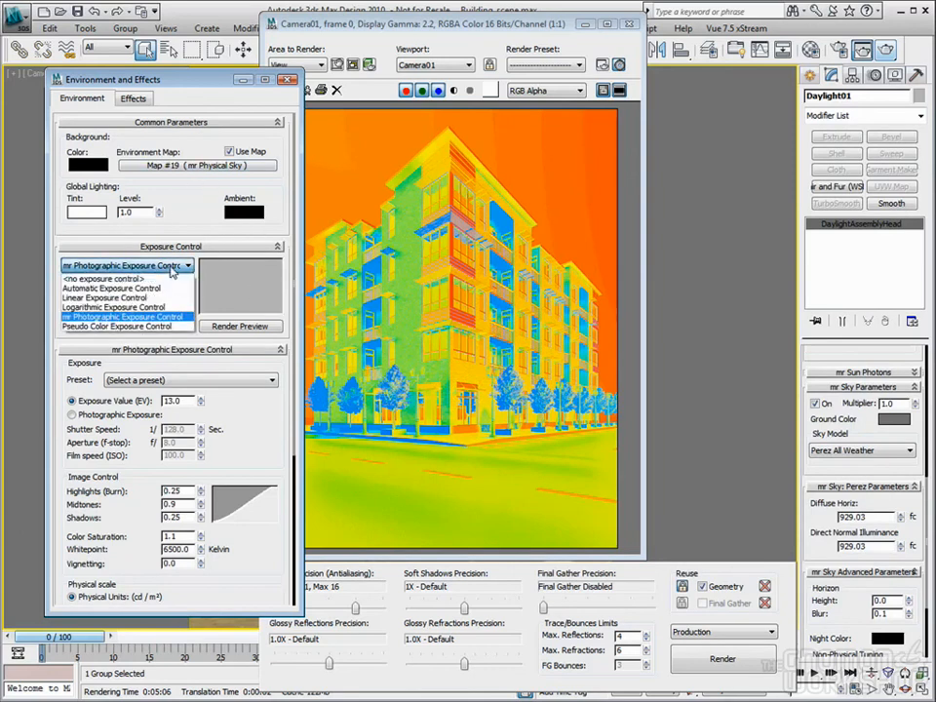
click(92, 290)
click(152, 267)
click(146, 295)
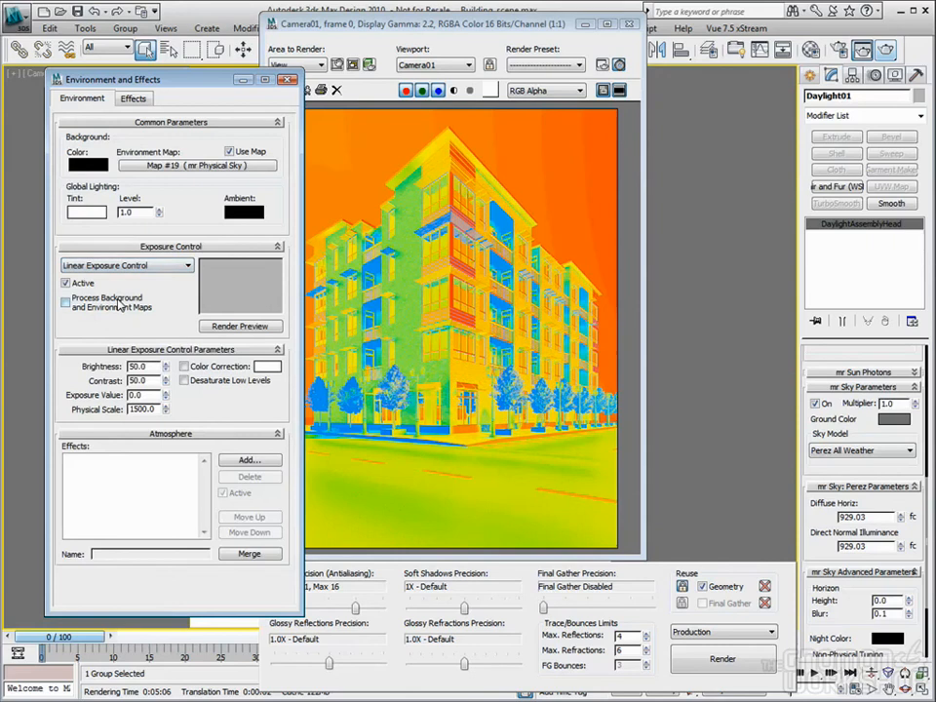
click(146, 265)
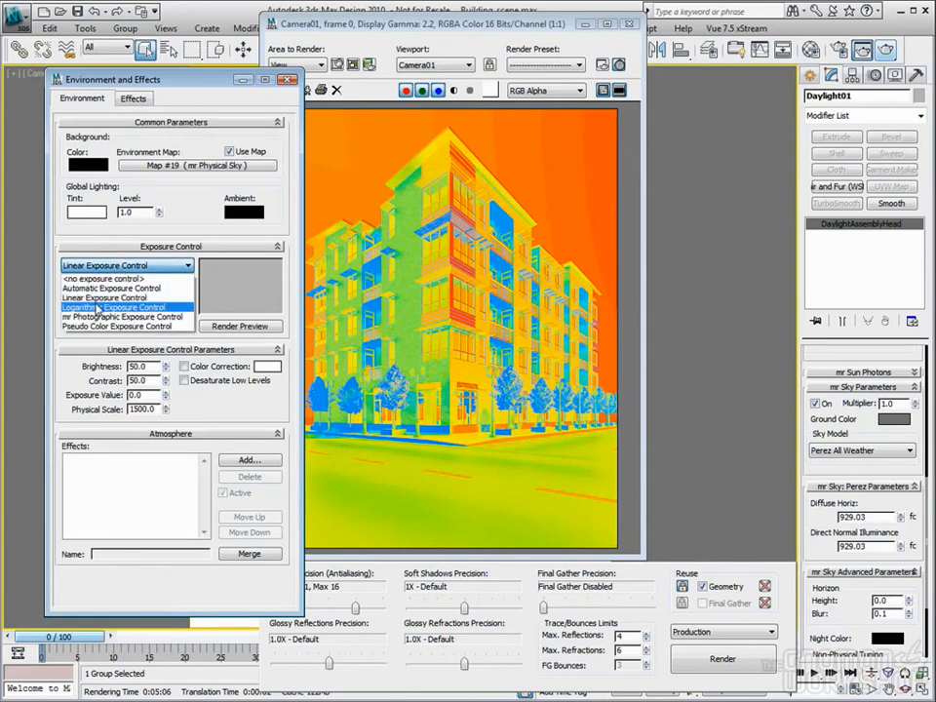
click(95, 305)
Set the scene's exposure control to Linear Exposure Control
click(146, 266)
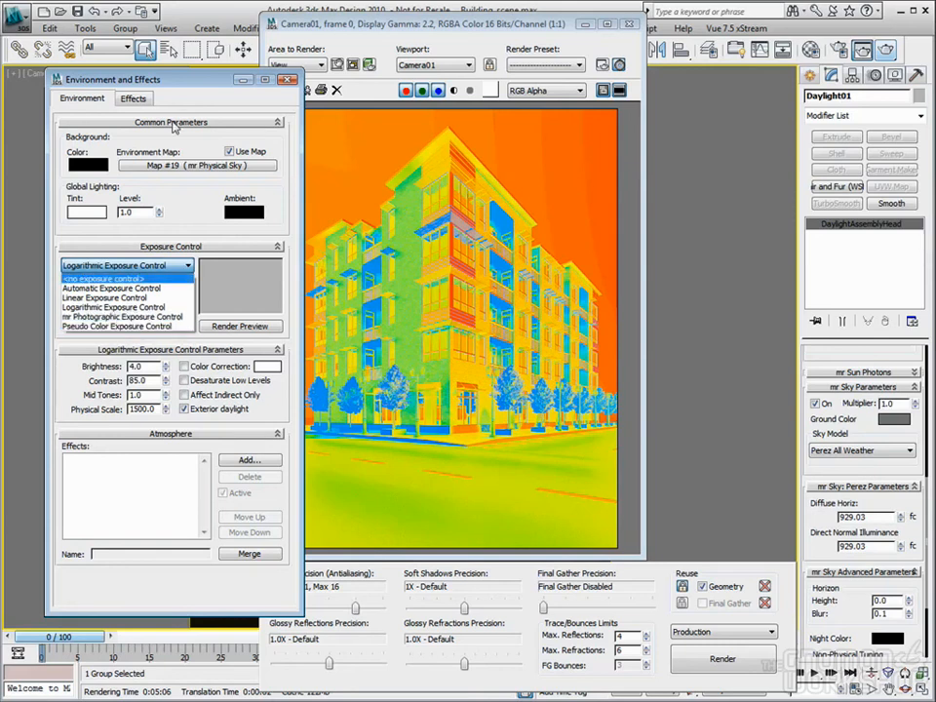
click(231, 278)
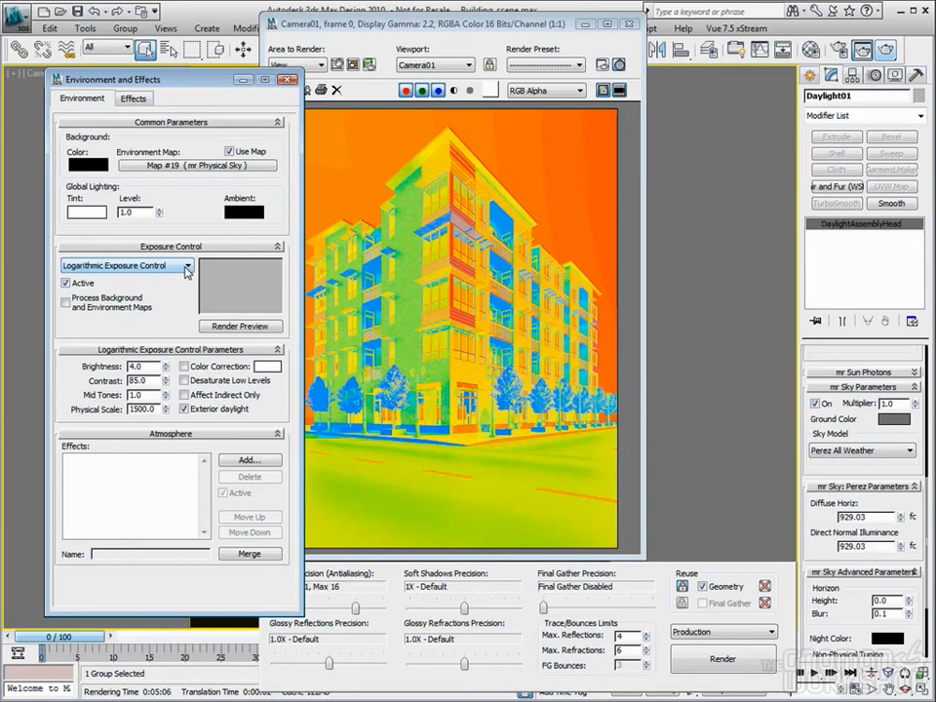
click(187, 268)
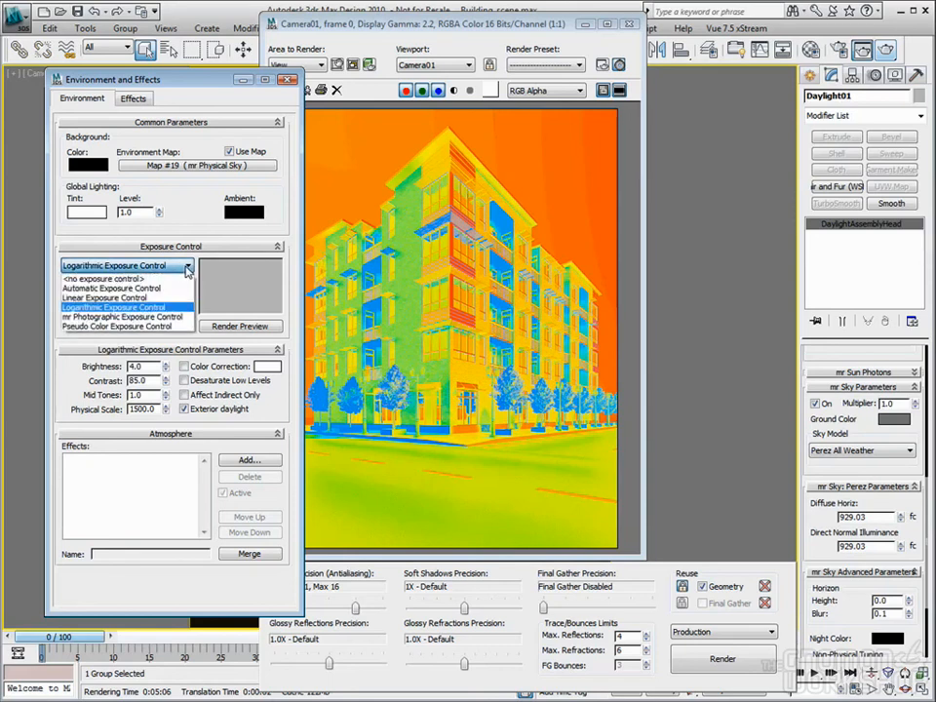
click(111, 298)
click(144, 267)
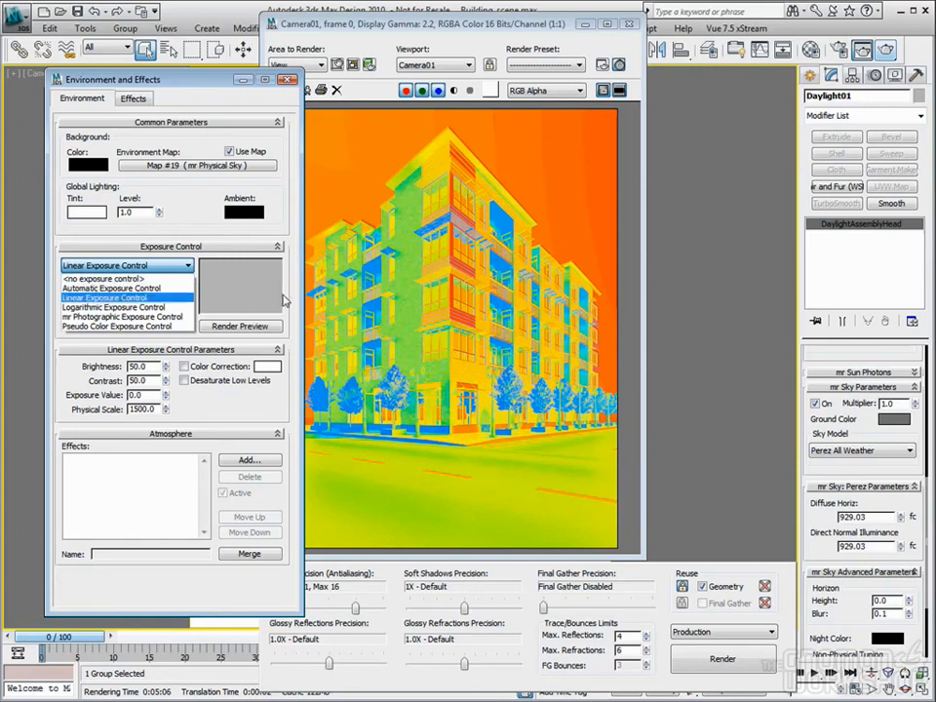
click(102, 297)
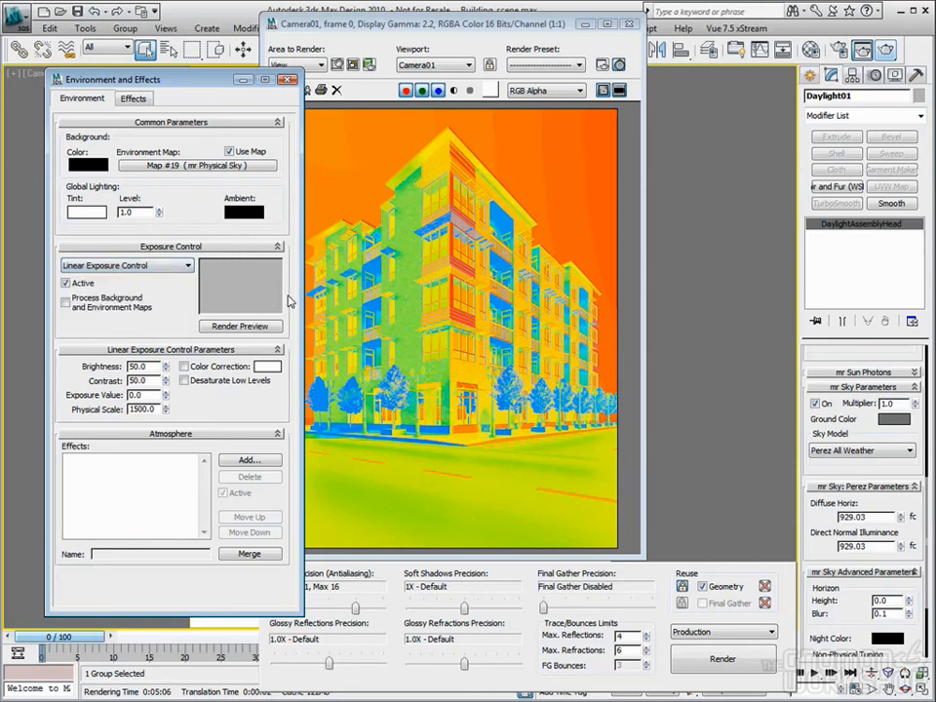